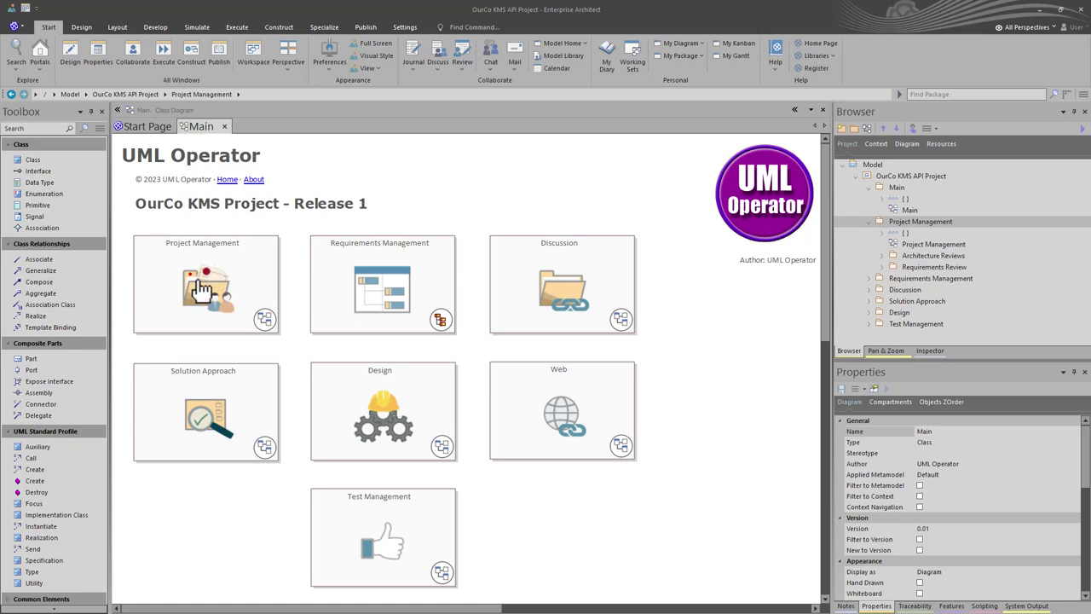
Open the Project Management diagram and create a package named Stakeholders in the Project Management package, with a diagram as its initial content
double_click(193, 278)
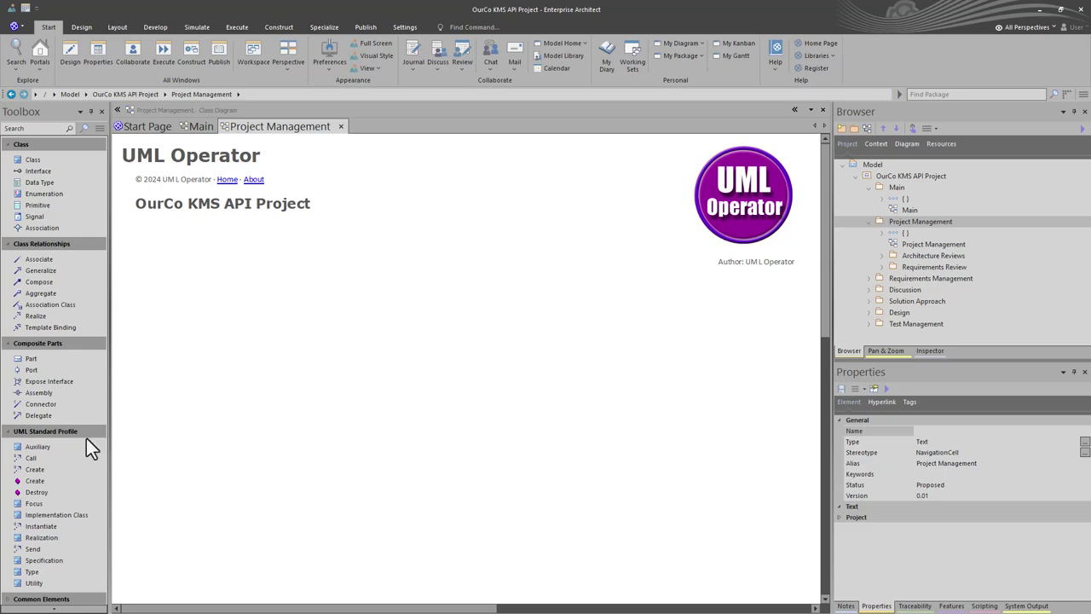
left_click(904, 222)
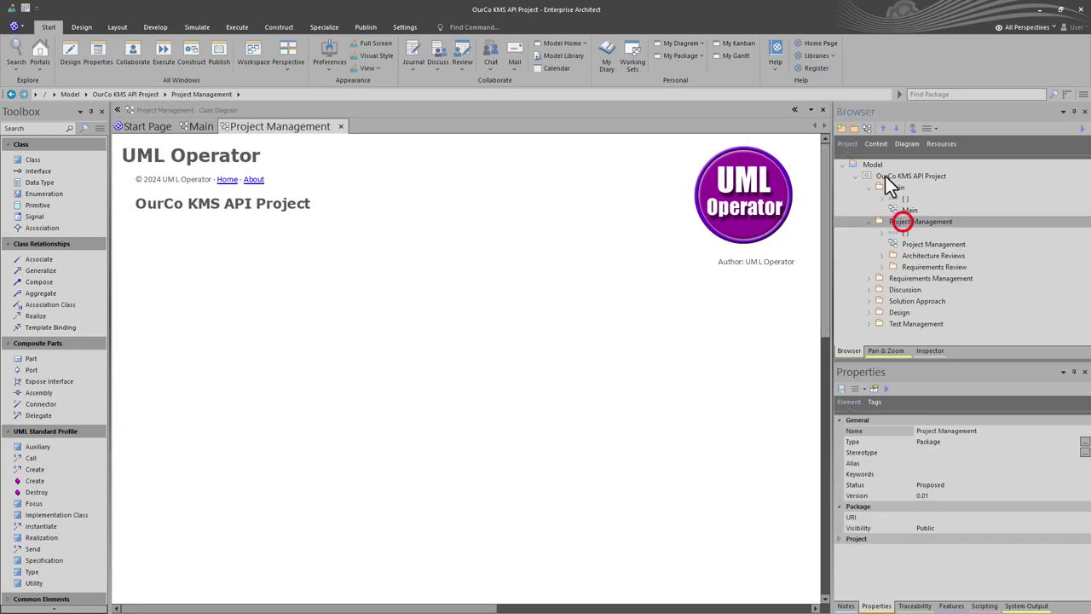
left_click(853, 128)
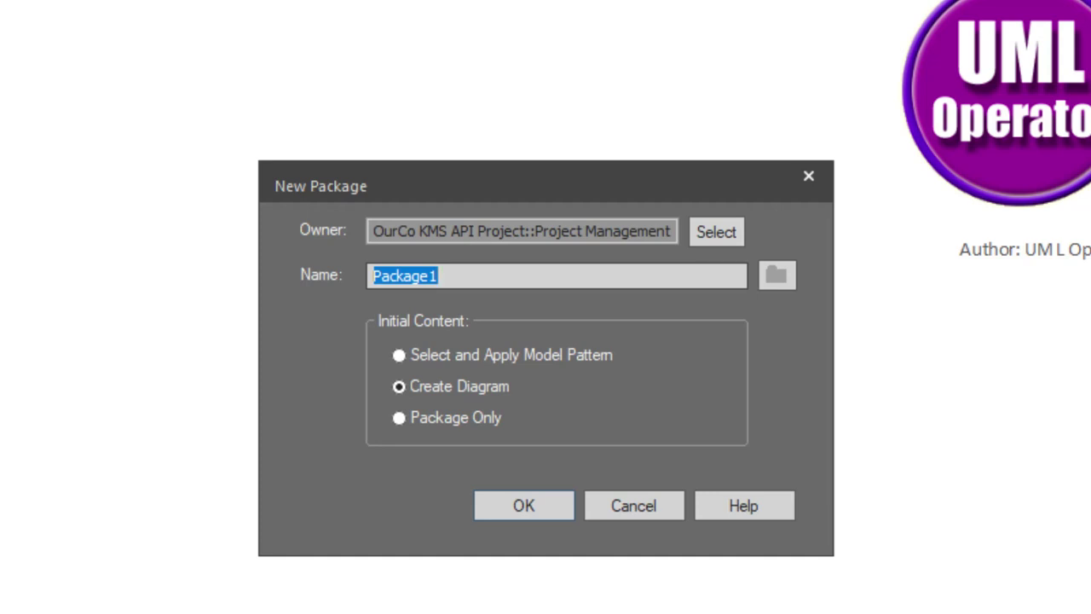
type("Stakehol")
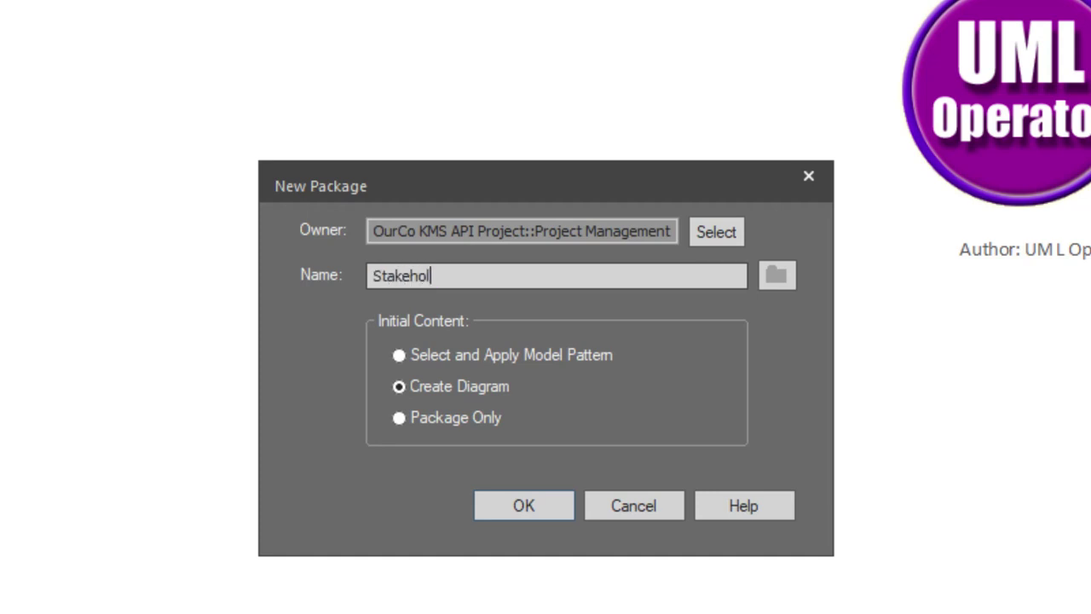
type("ders")
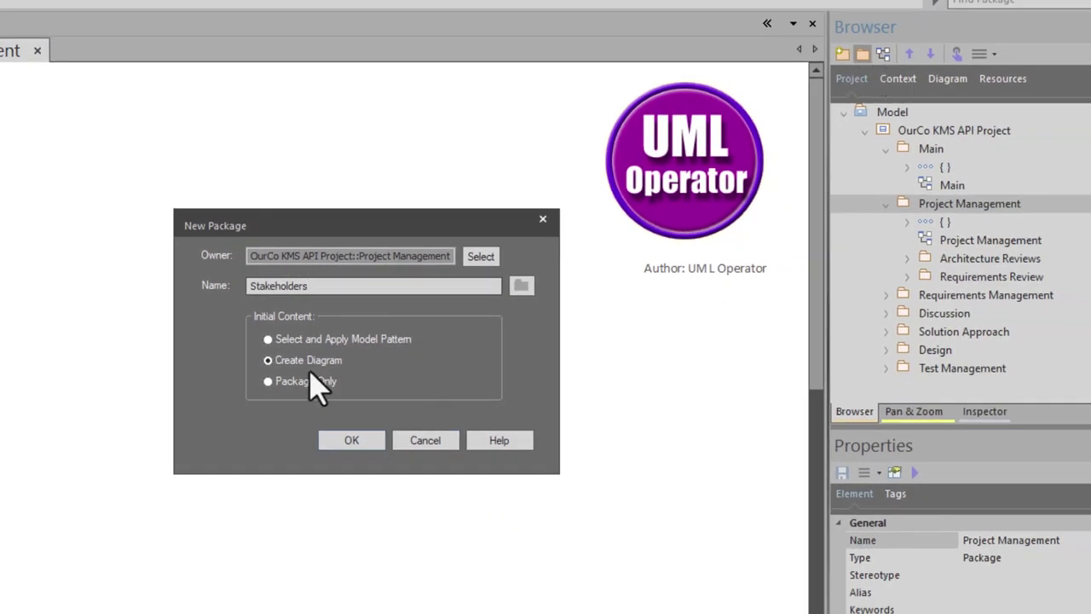
left_click(345, 440)
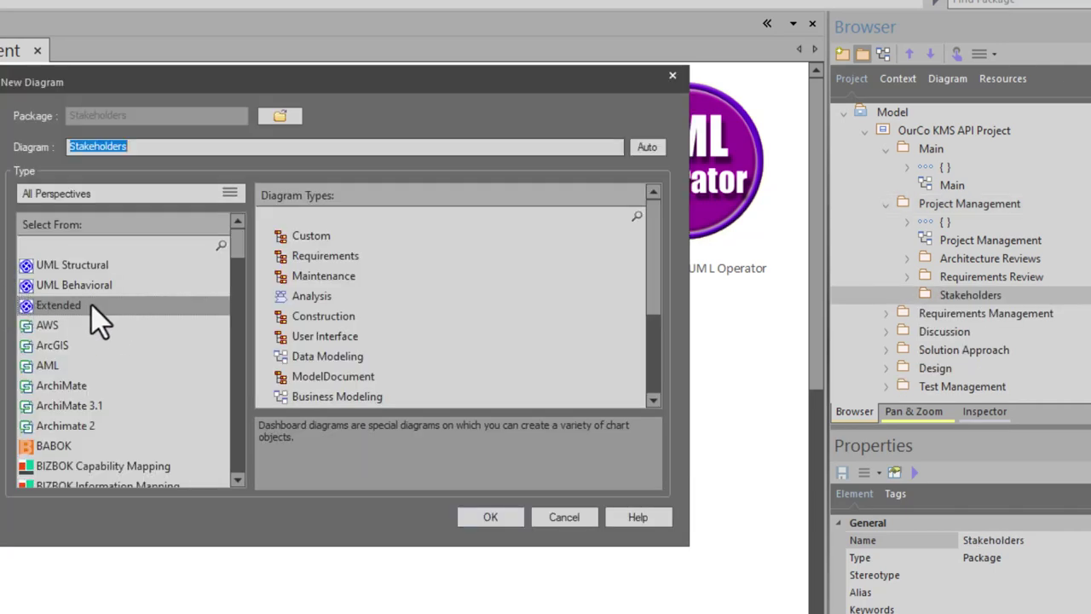
Create the Stakeholders diagram as an Extended diagram of type Dashboard
left_click(91, 307)
scroll(358, 336, "down", 2)
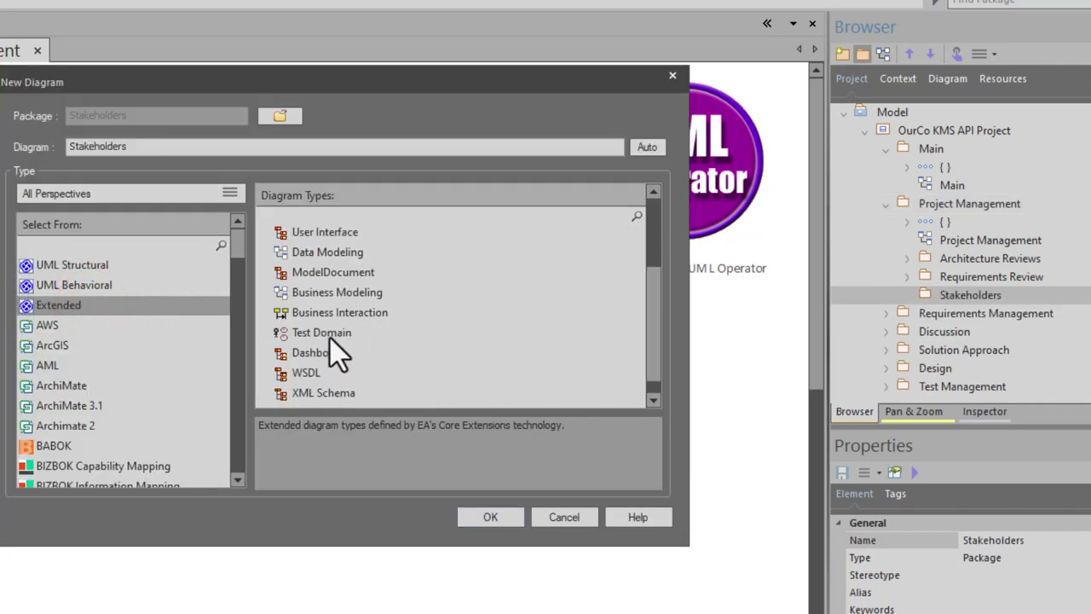
left_click(322, 351)
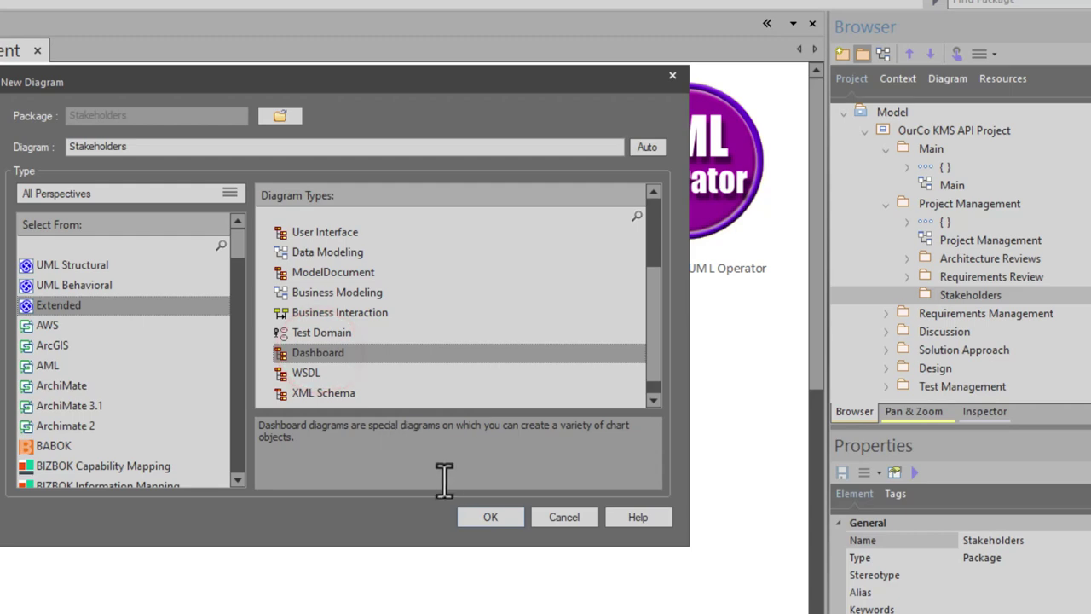
left_click(494, 516)
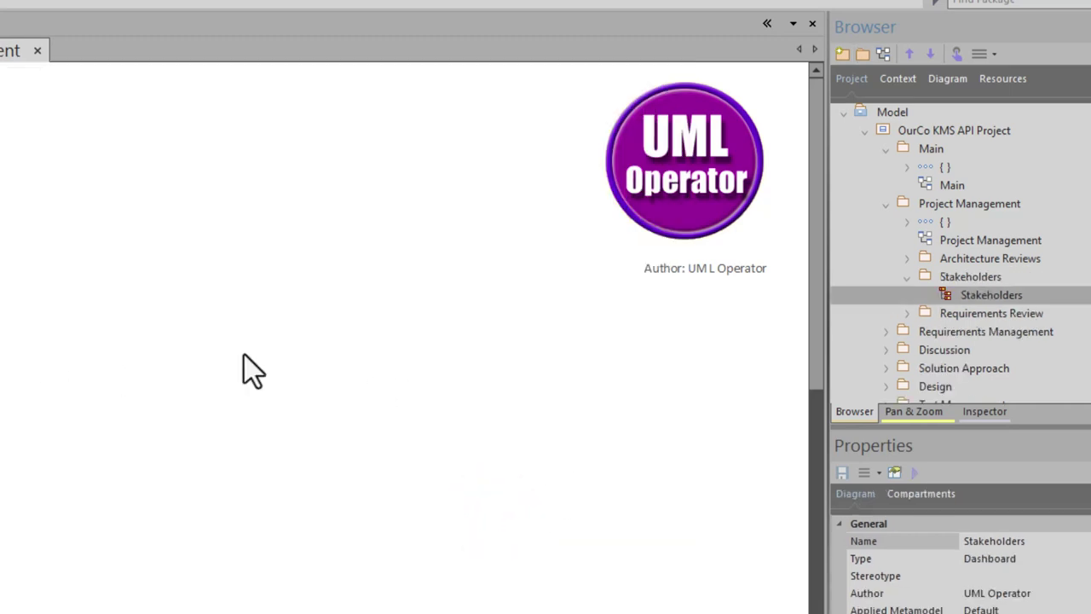
Open the Stakeholders dashboard diagram and place a Model View element from the Dynamic Viewpoints on it
left_click(941, 294)
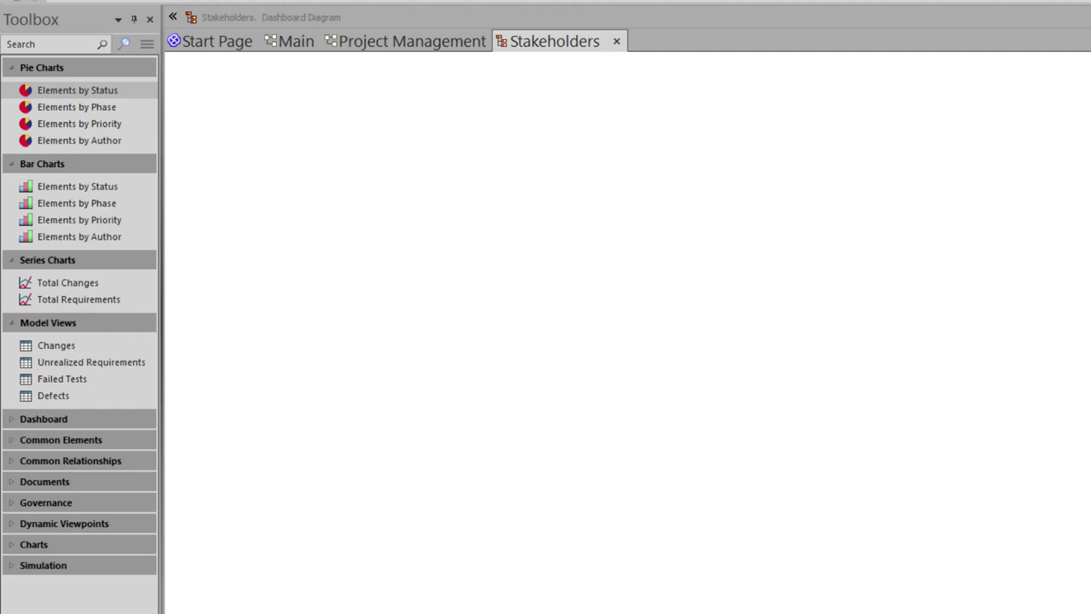
left_click(12, 523)
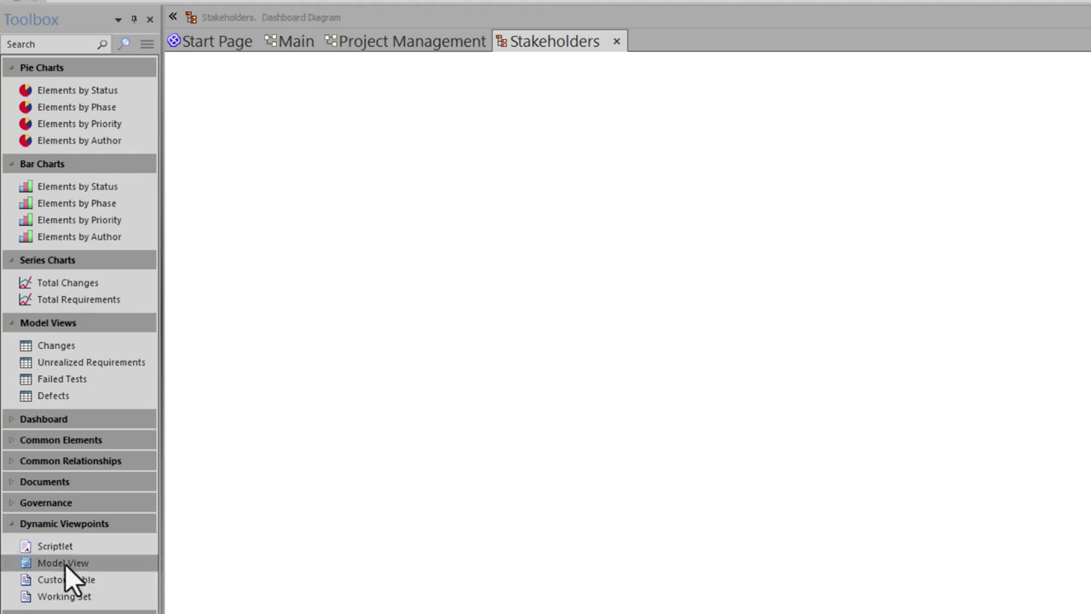
left_click_drag(62, 564, 273, 162)
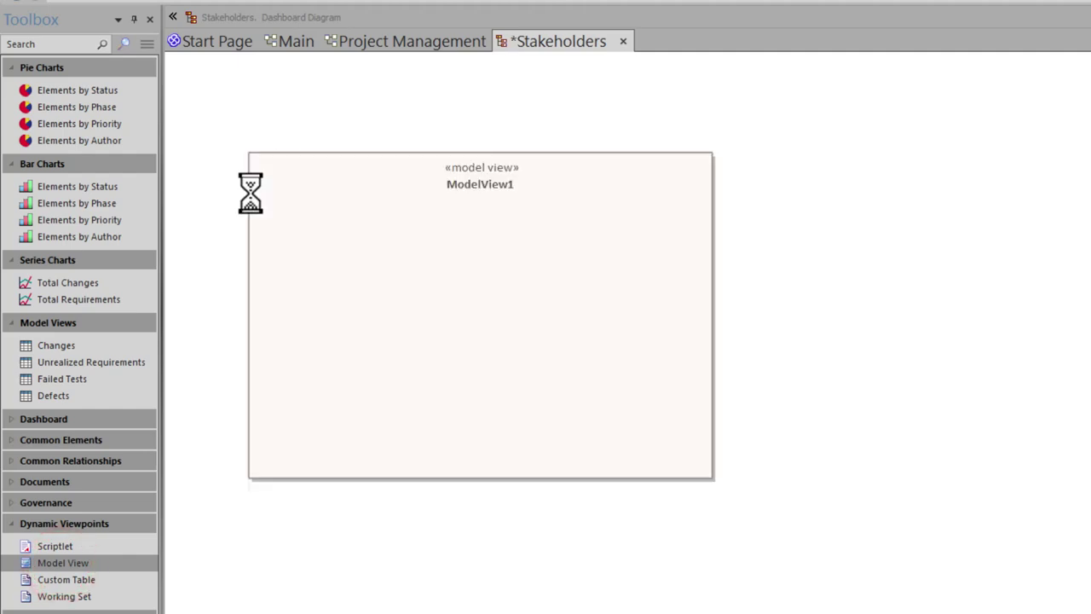
double_click(506, 388)
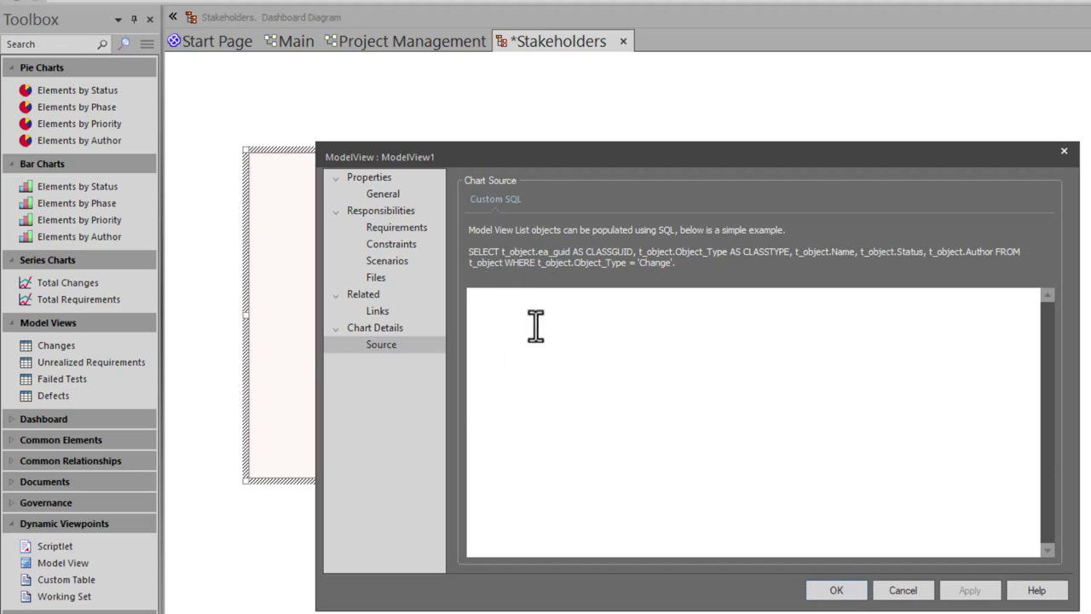
left_click(375, 346)
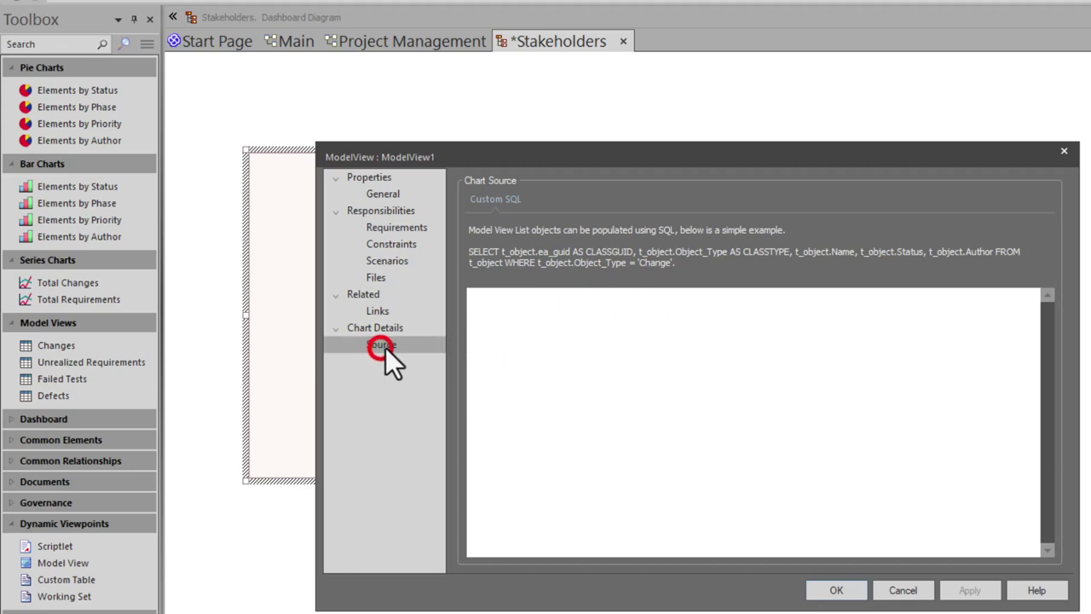
left_click(500, 304)
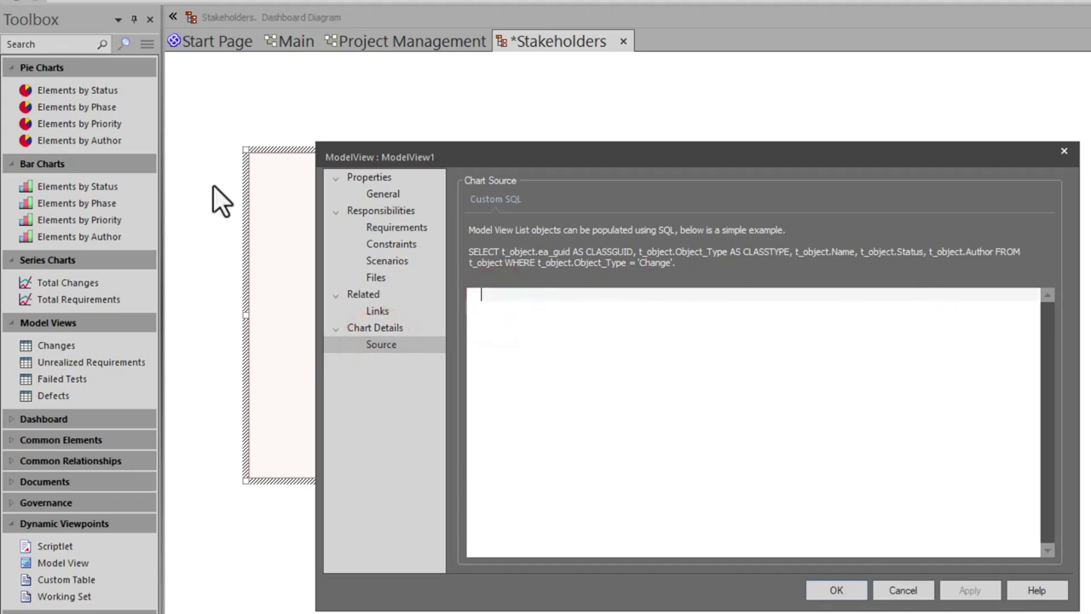
left_click(545, 340)
type("SELECT AuthorName AS \"Name.Project\", Roles AS \"Project.Role\" FROM t_authors ORDER BY AuthorName ASC")
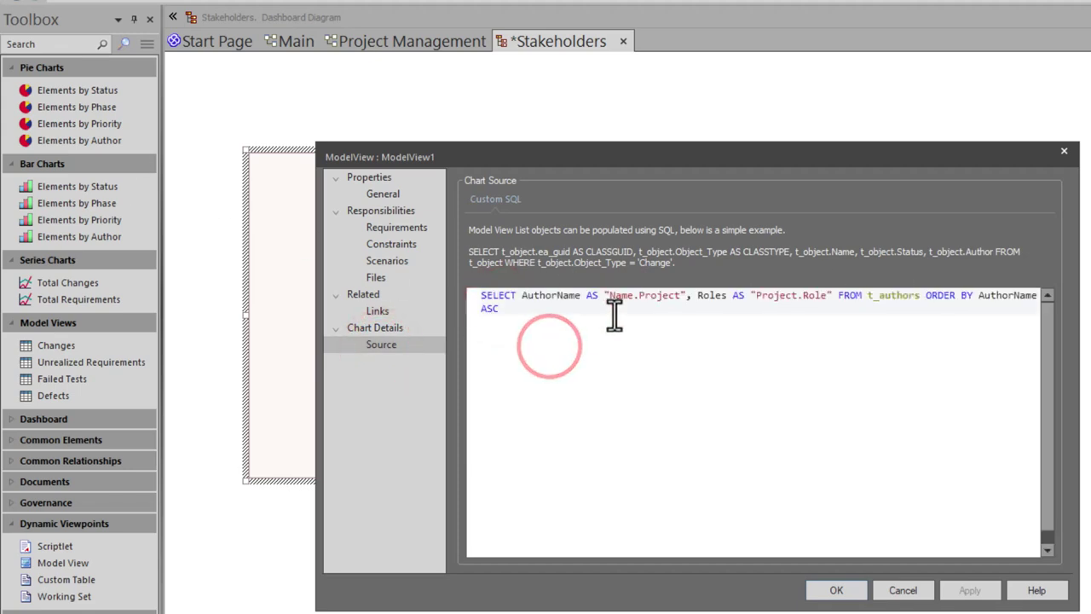
left_click(903, 589)
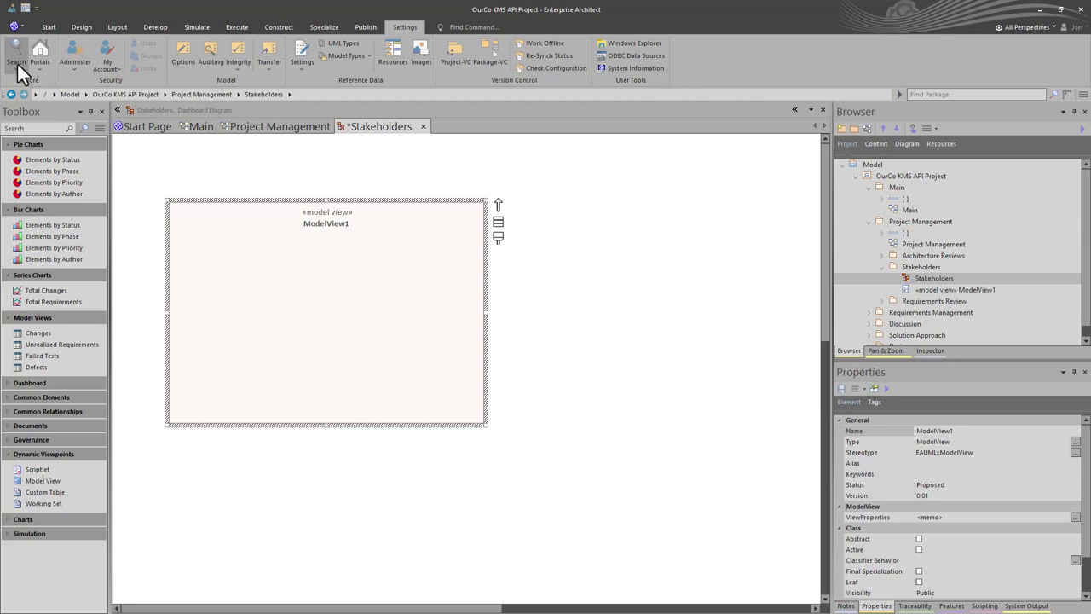
Create a new project search named TestSQL that uses the SQL Editor
left_click(22, 69)
left_click(30, 101)
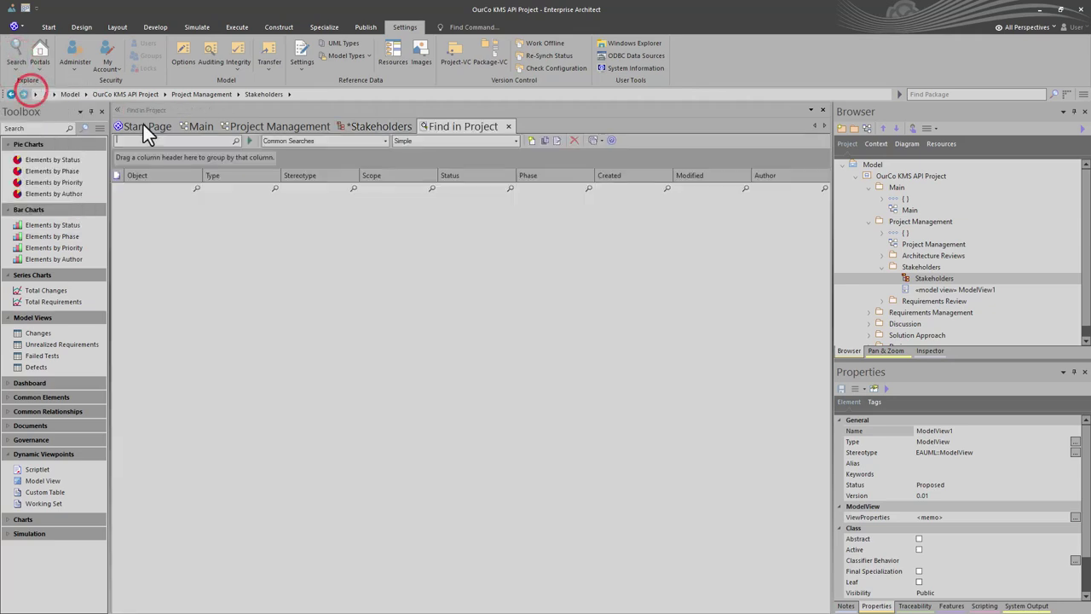
left_click(529, 141)
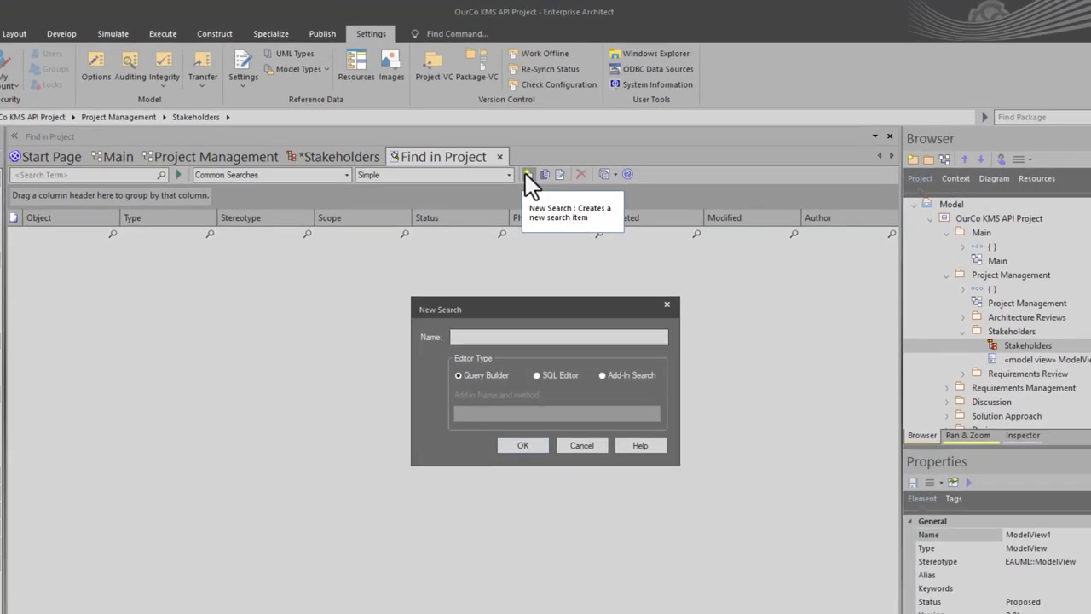
type("TestSQL")
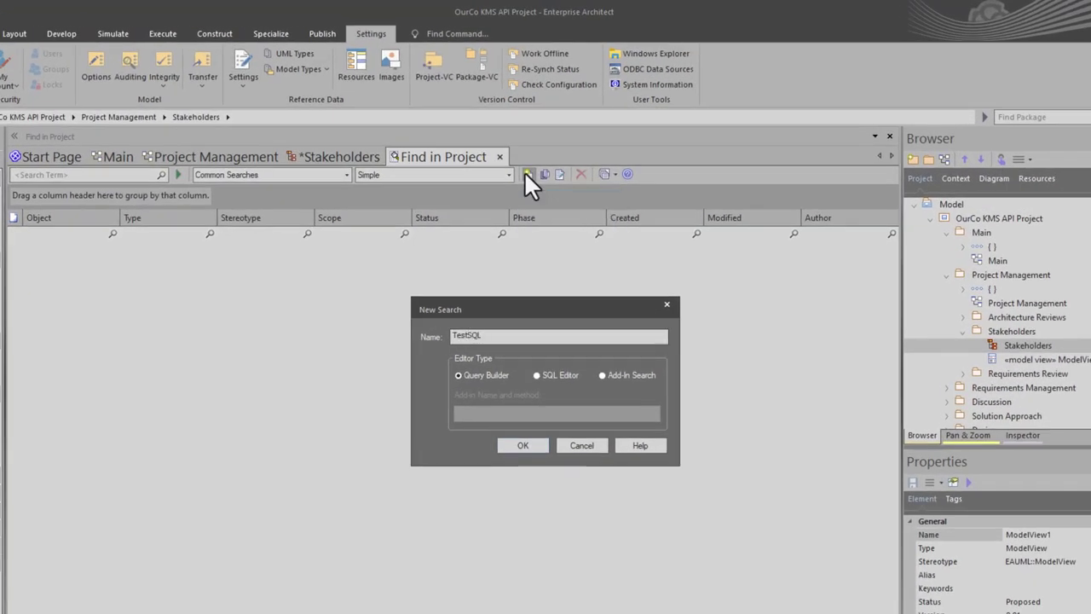
left_click(551, 376)
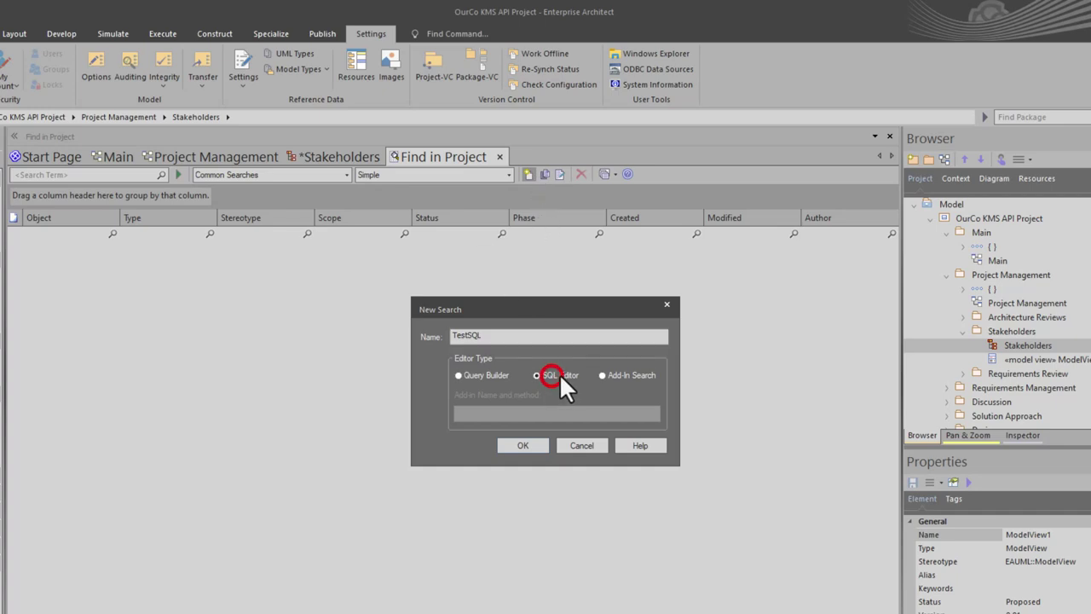
left_click(522, 445)
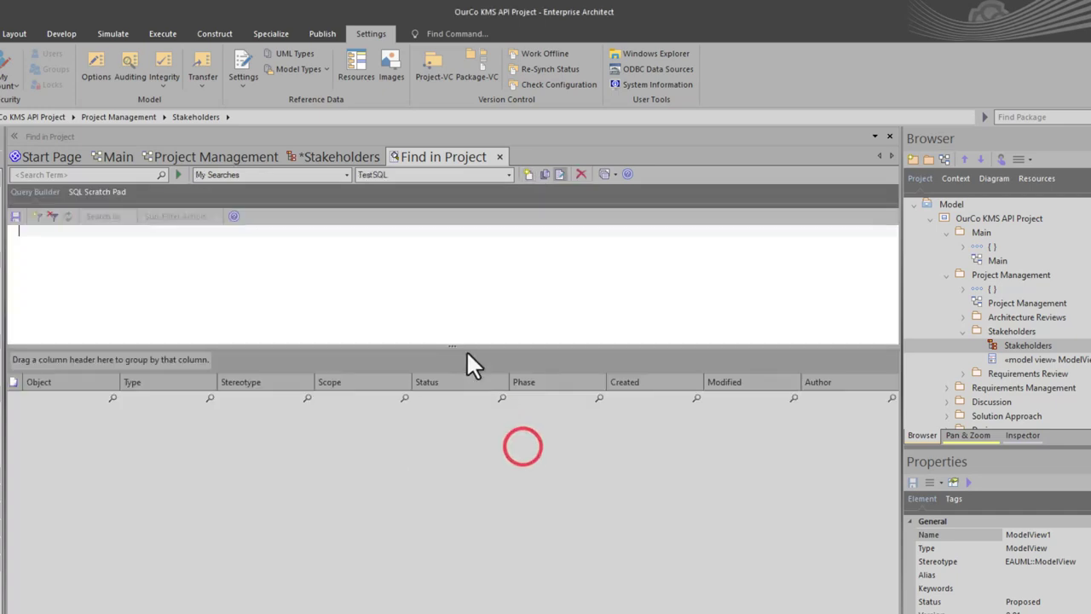
Run the query SELECT AuthorName AS "Name.Project", Roles AS "Project.Role" FROM t_authors ORDER BY AuthorName ASC in TestSQL, and close the project search
left_click(202, 276)
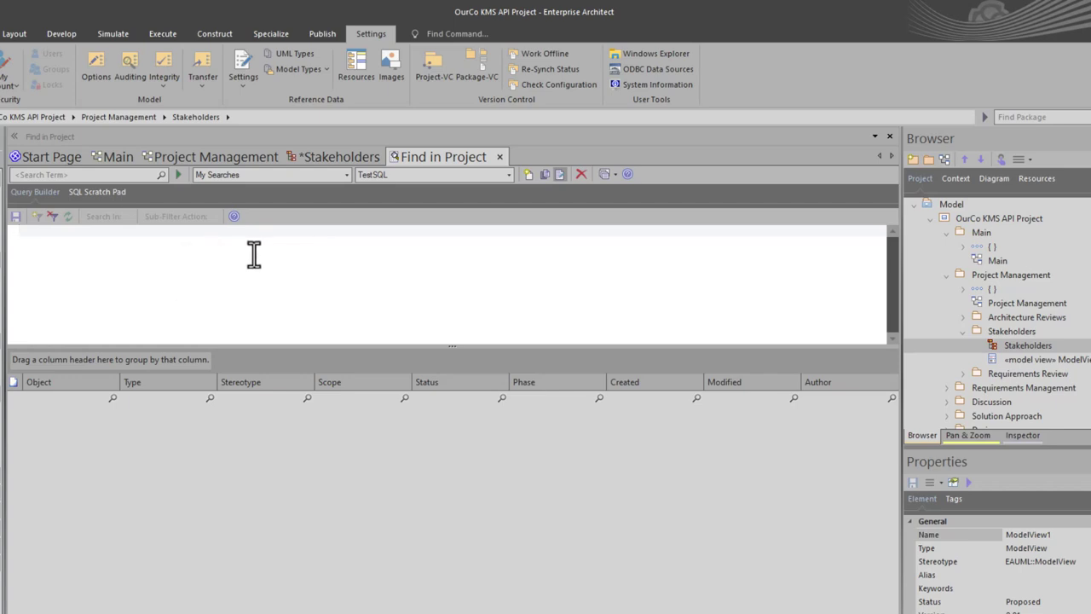
type("SELECT AuthorName AS \"Name.Project\", Roles AS \"Project.Role\" FROM t_authors ORDER BY AuthorName ASC")
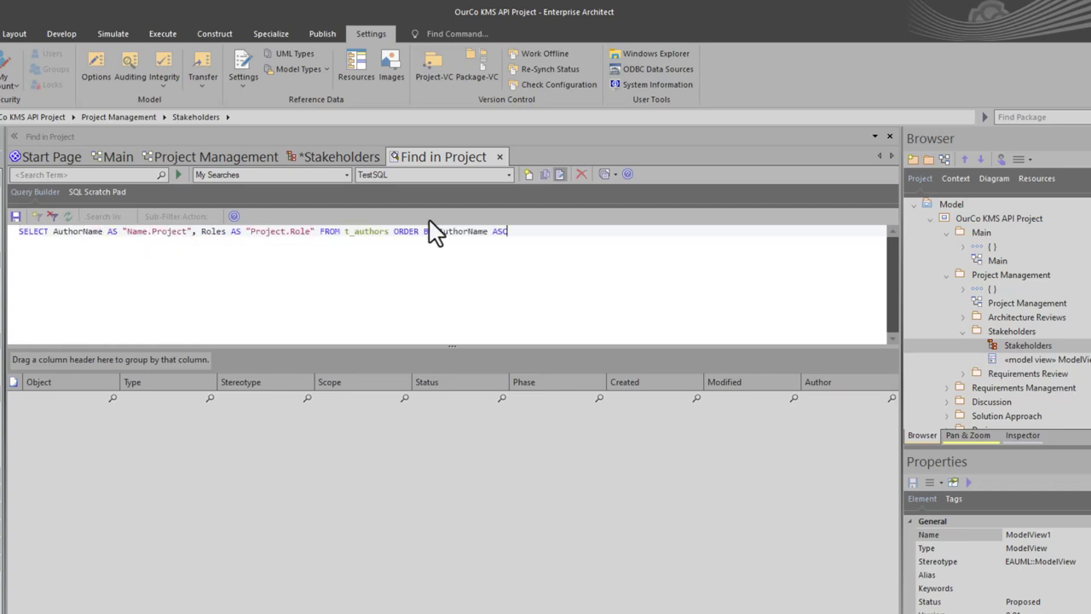
left_click(178, 175)
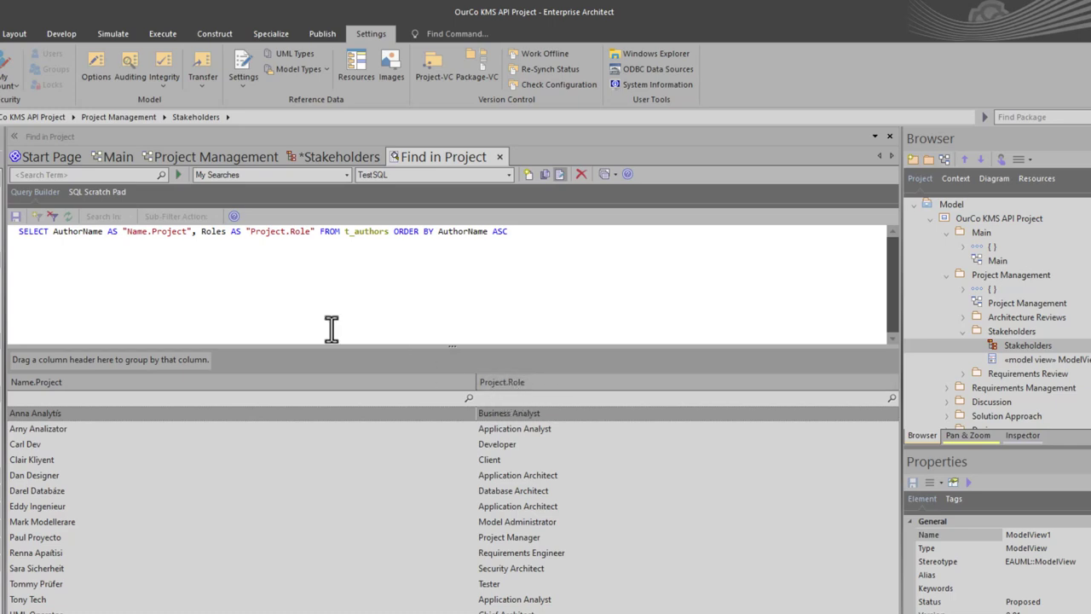
left_click(159, 233)
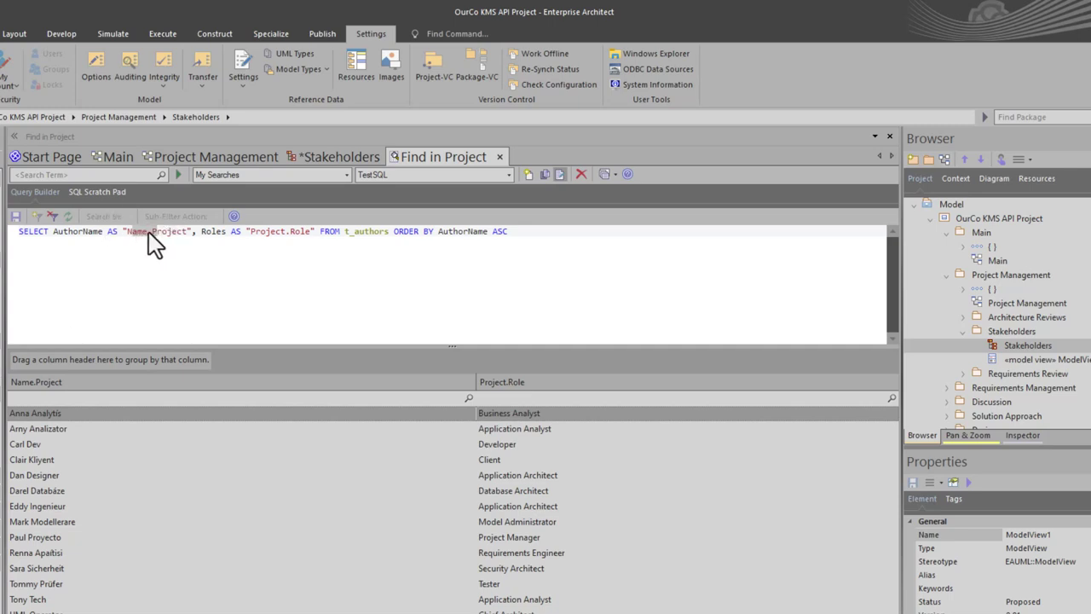
left_click(189, 267)
left_click(499, 158)
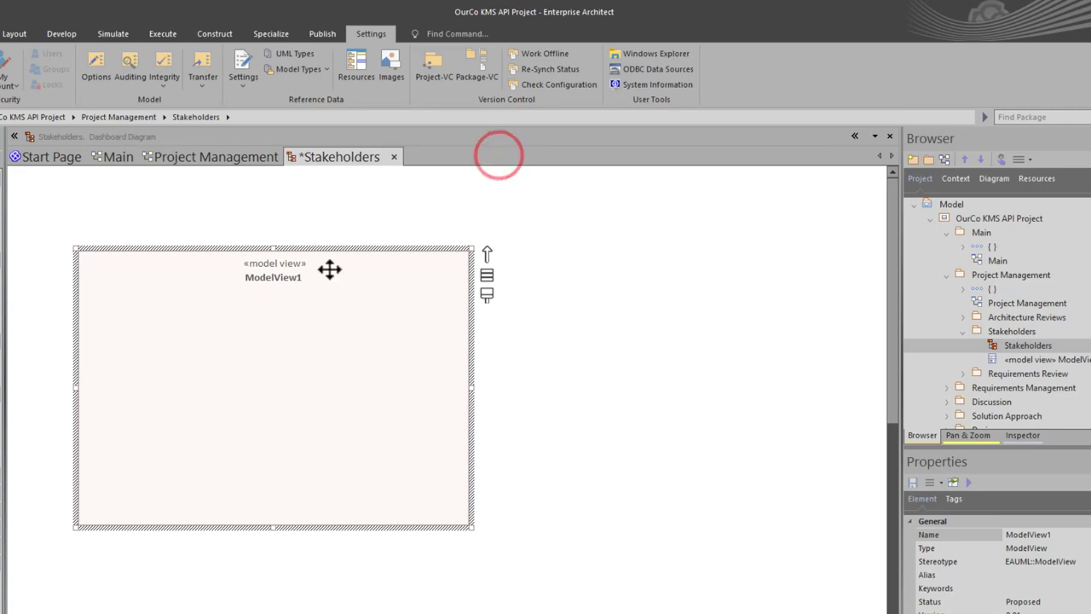
Set the Model View's custom SQL to SELECT AuthorName AS "Name.Project", Roles AS "Project.Role" FROM t_authors ORDER BY AuthorName ASC, and make it taller
double_click(294, 323)
left_click(342, 414)
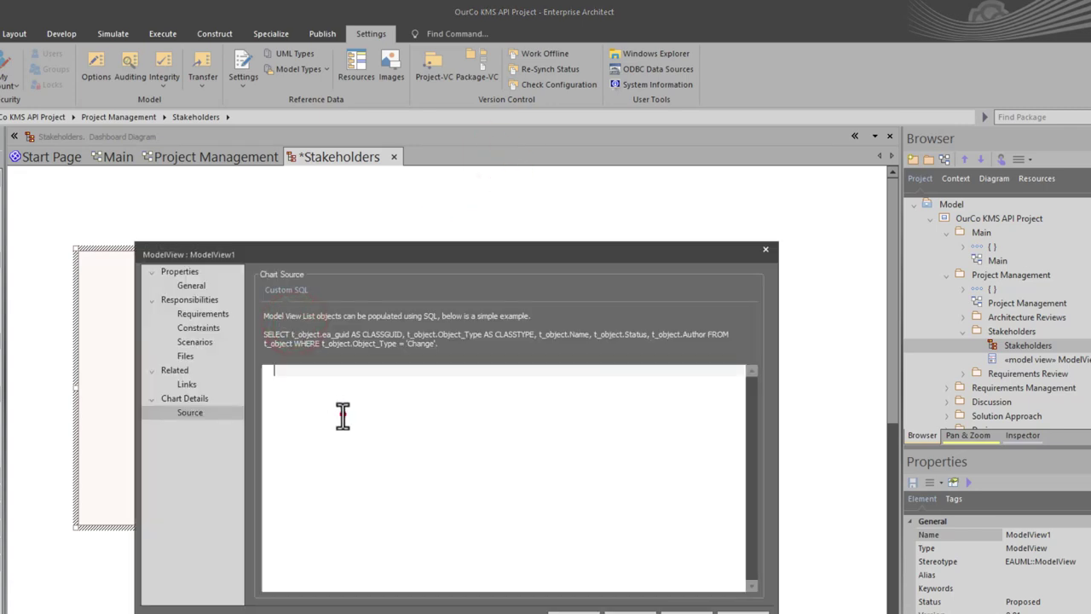
type("SELECT AuthorName AS \"Name.Project\", Roles AS \"Project.Role\" FROM t_authors ORDER BY AuthorName ASC")
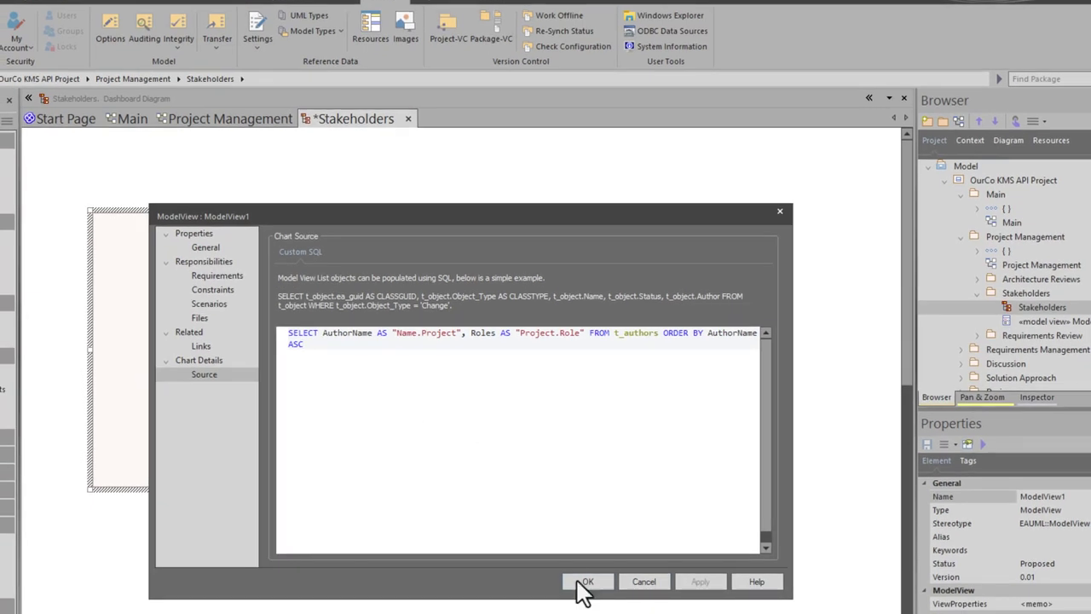
left_click(584, 585)
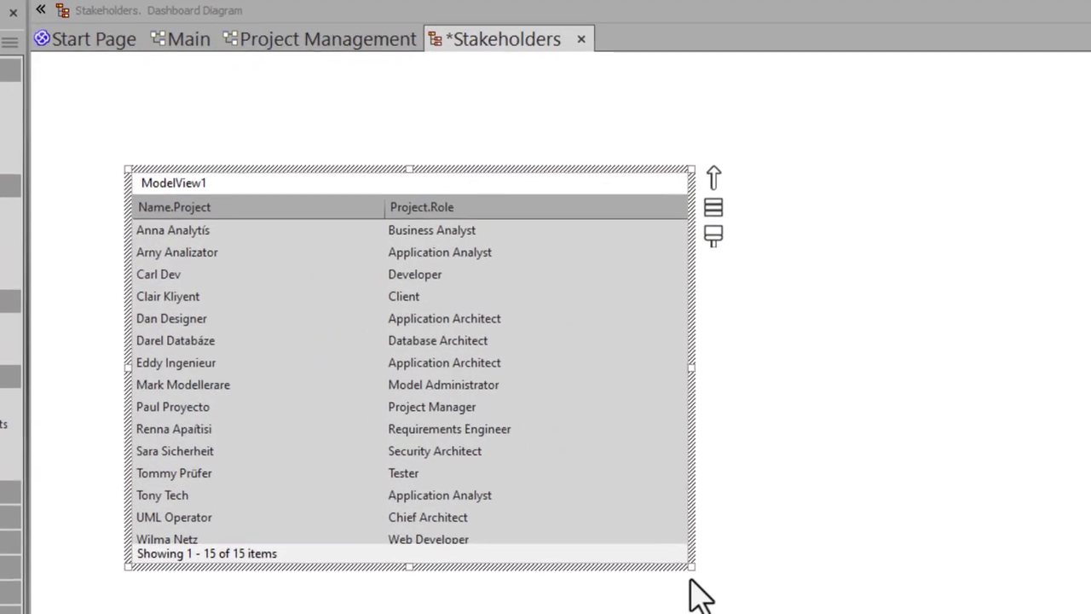
left_click_drag(694, 565, 698, 565)
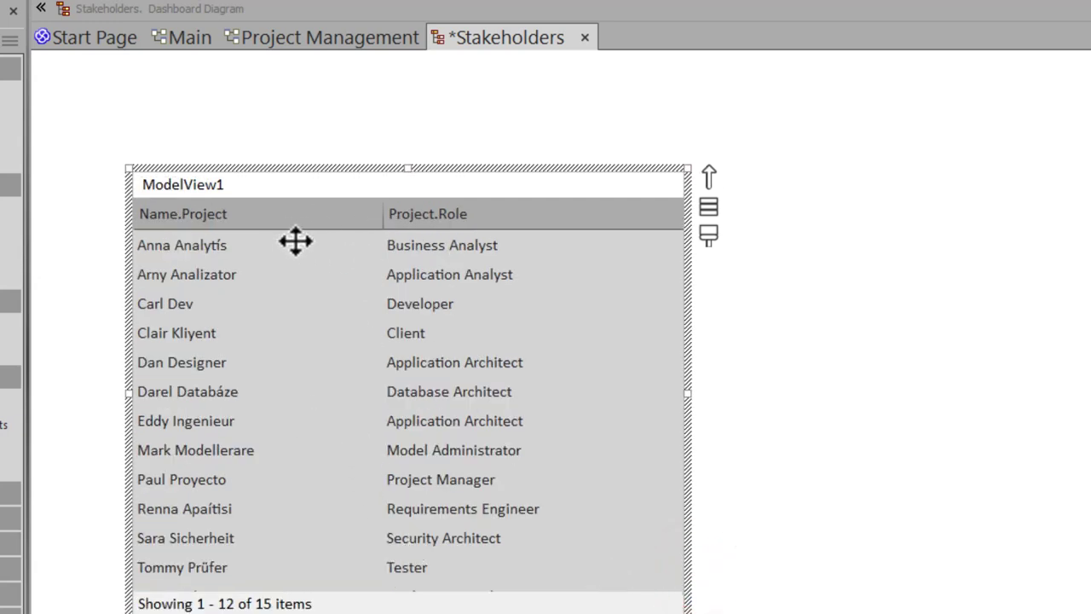
left_click(239, 182)
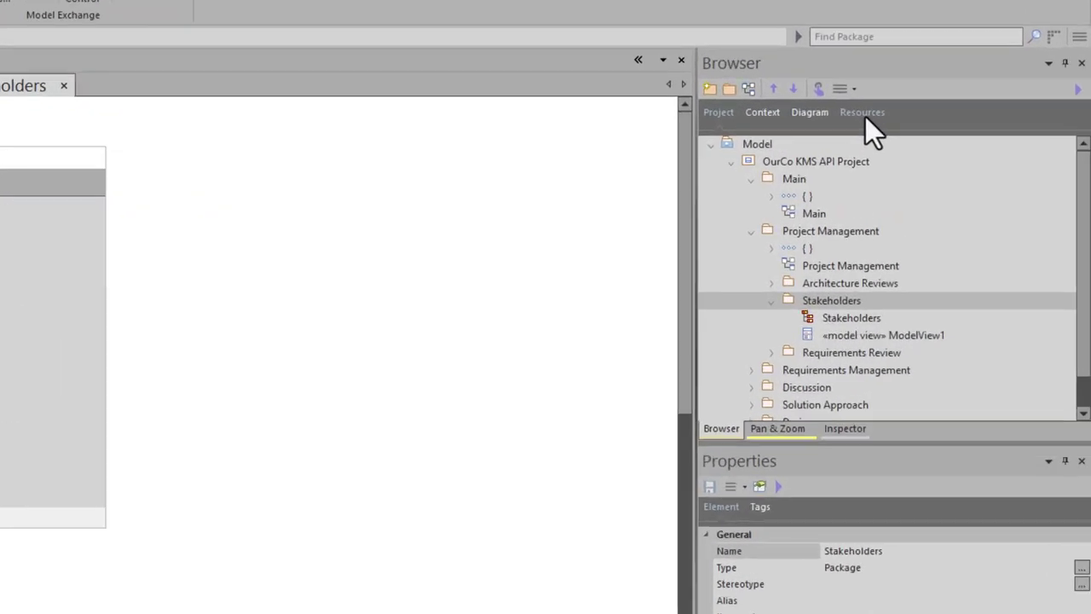
Create a custom document publishing template named Model View Element Report of type Templates in the Project template group
left_click(939, 145)
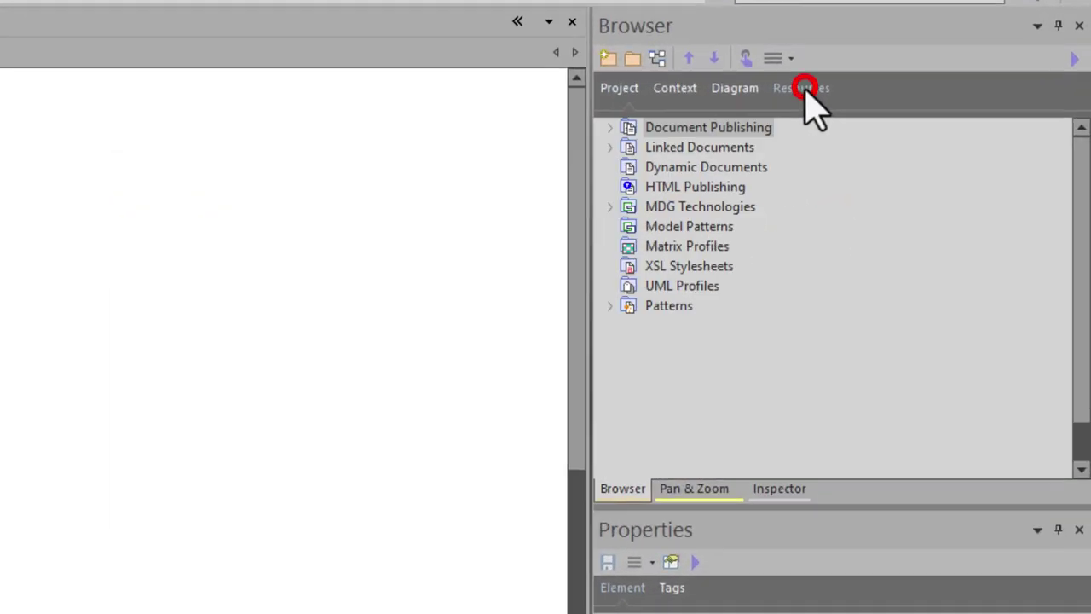
left_click(594, 129)
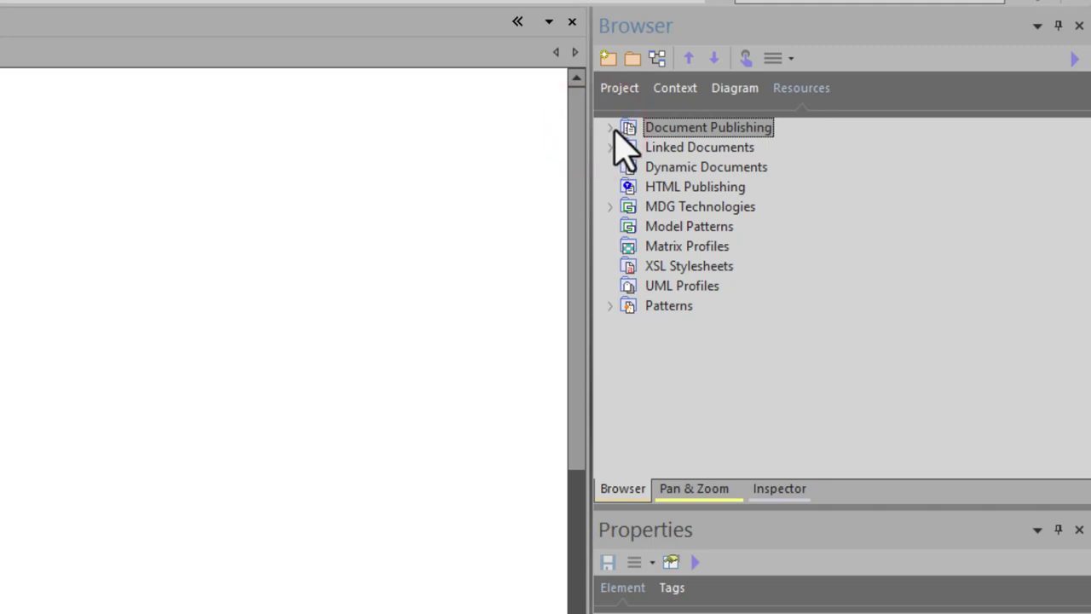
left_click(612, 128)
left_click(657, 186)
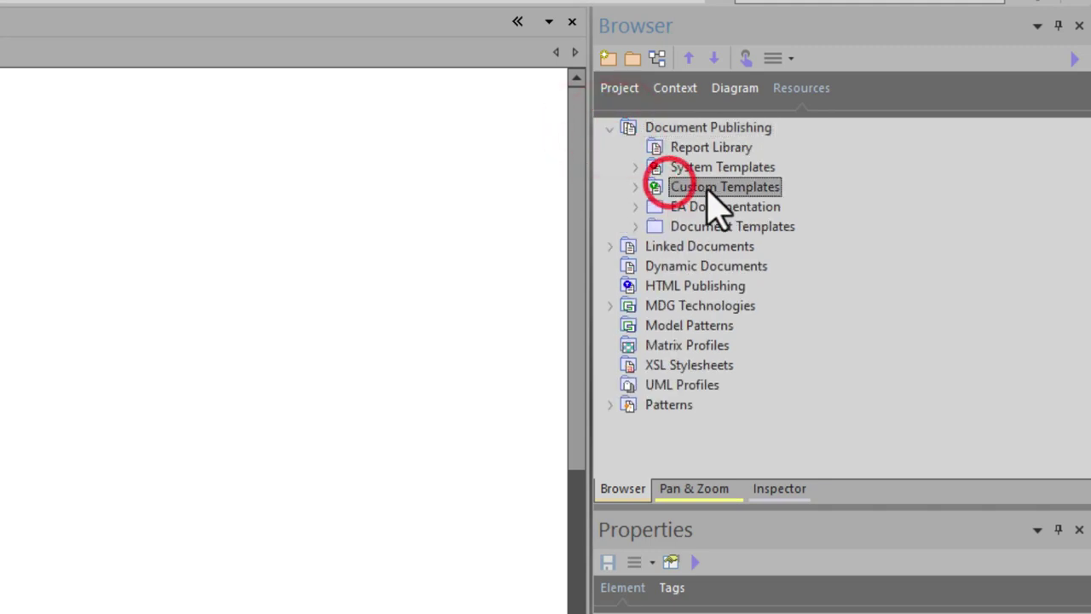
left_click(635, 186)
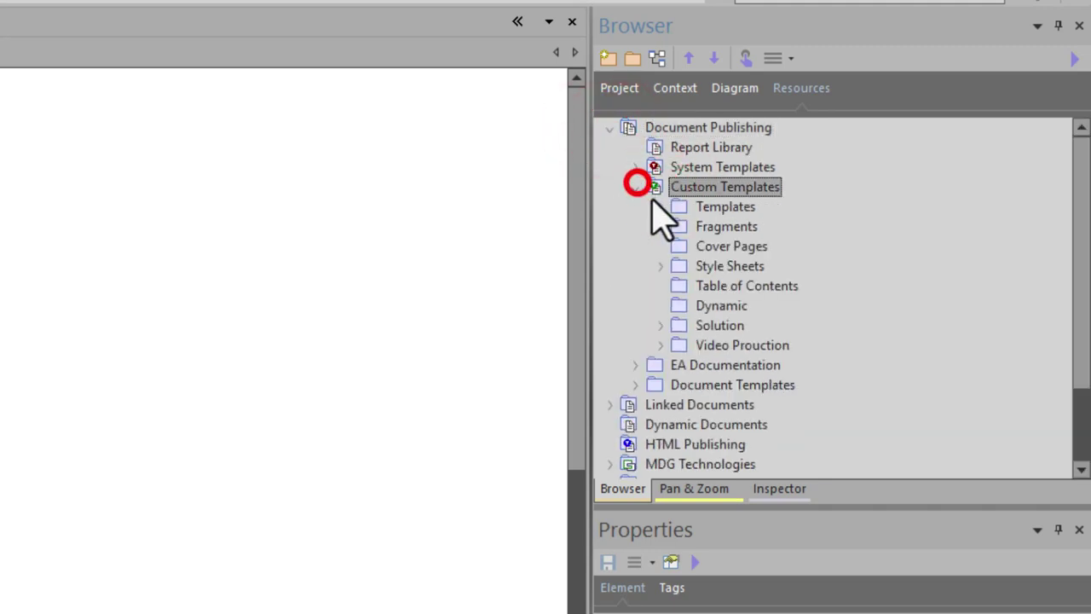
right_click(722, 188)
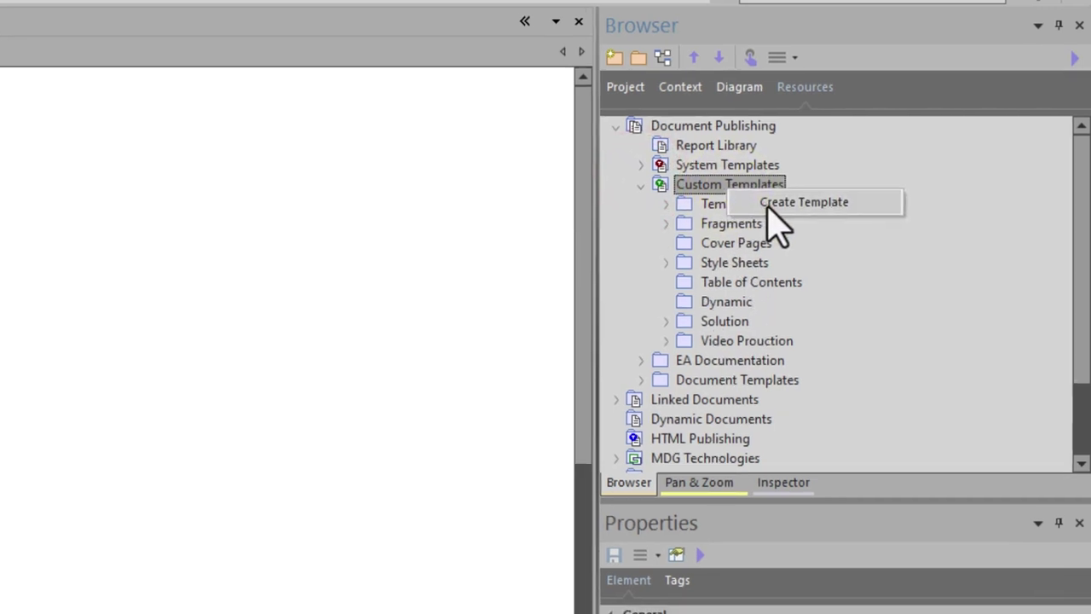
left_click(761, 204)
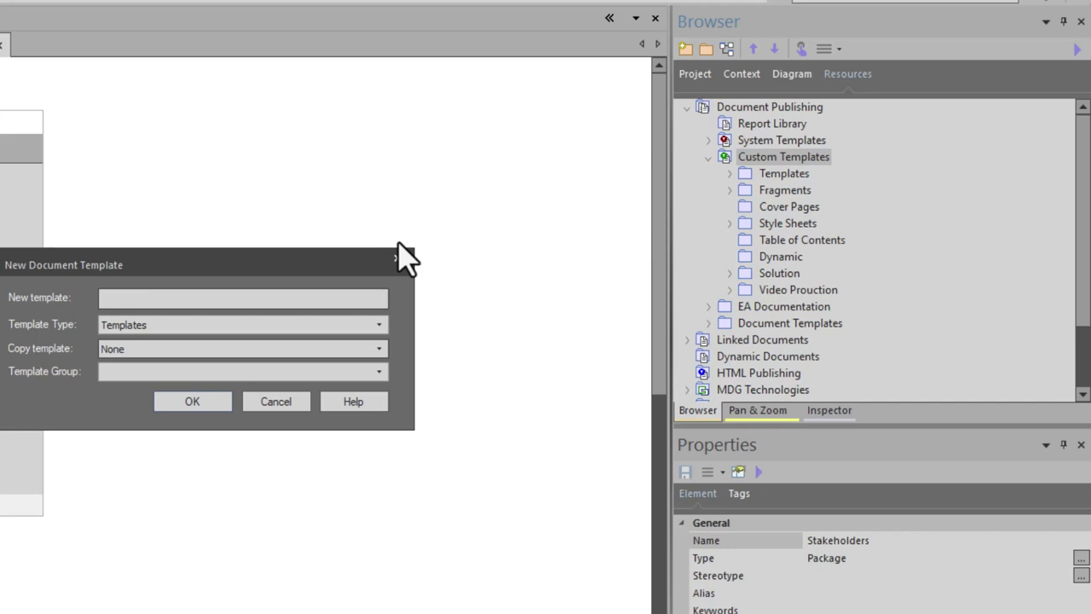
type("Model View Element Report")
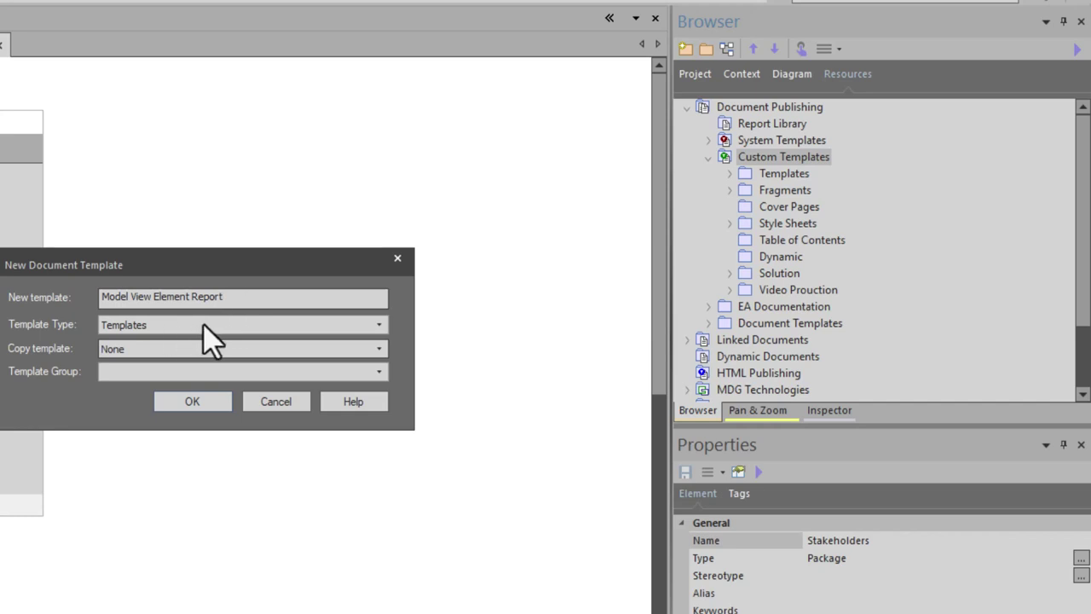
left_click(147, 366)
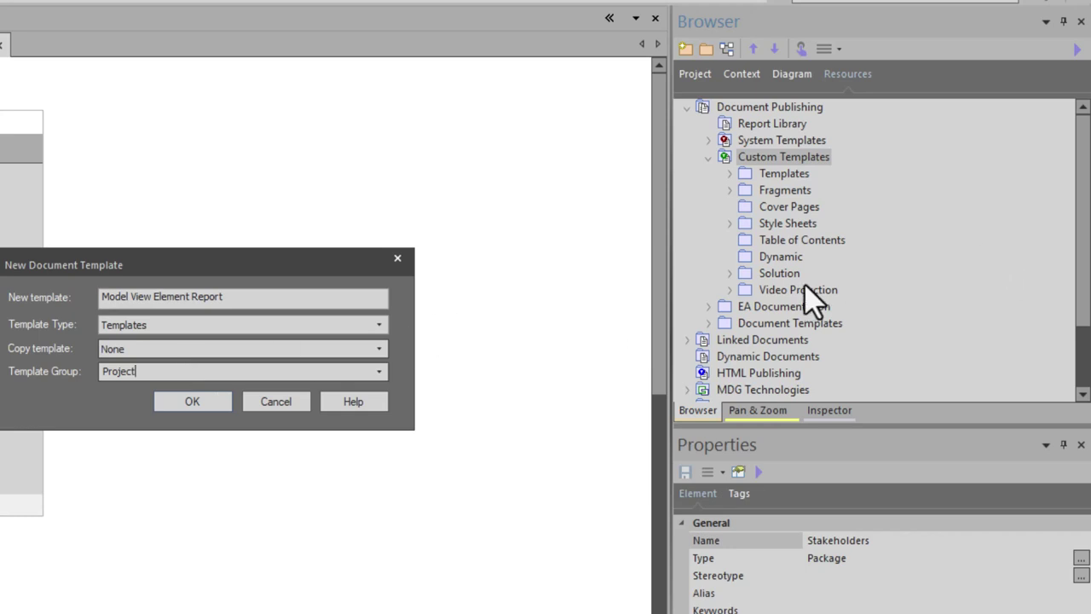
left_click(162, 405)
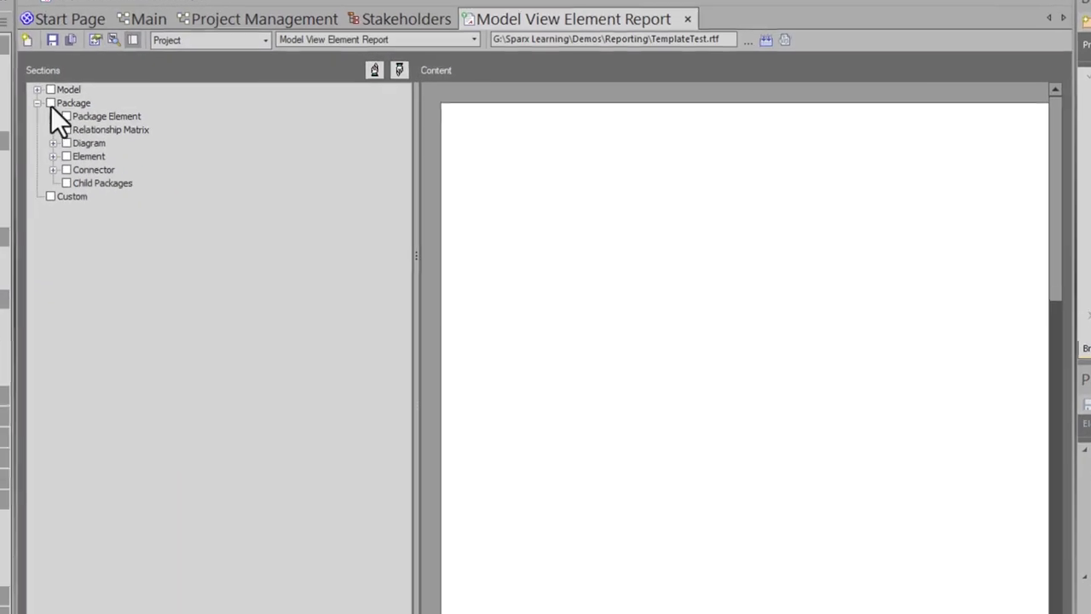
Add the Package section to the Model View Element Report template and replace its field placeholder with the text Project Stakeholders
left_click(133, 183)
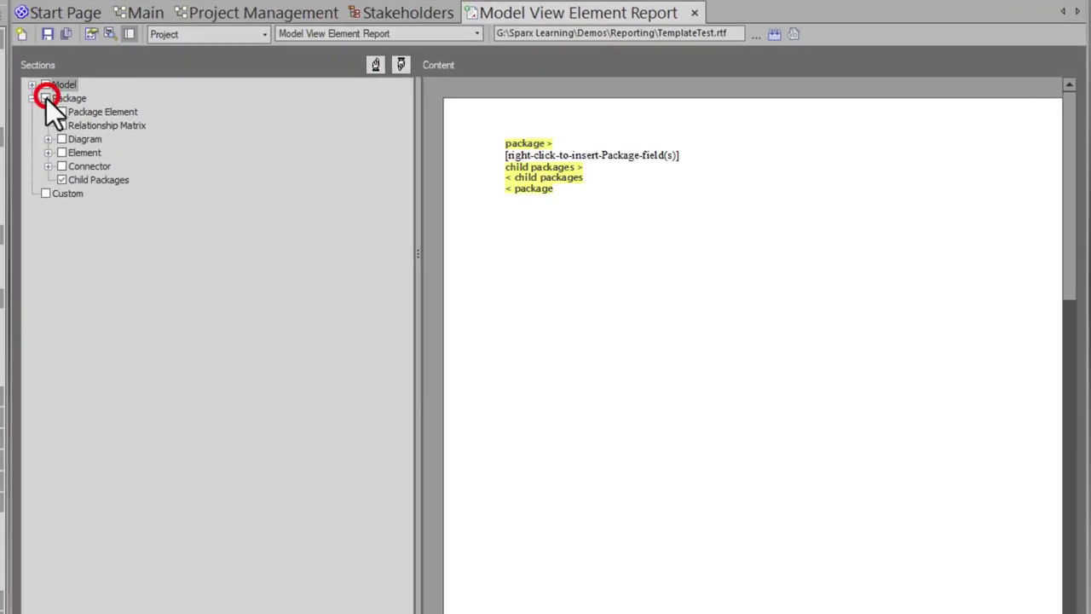
left_click(515, 155)
left_click(626, 155)
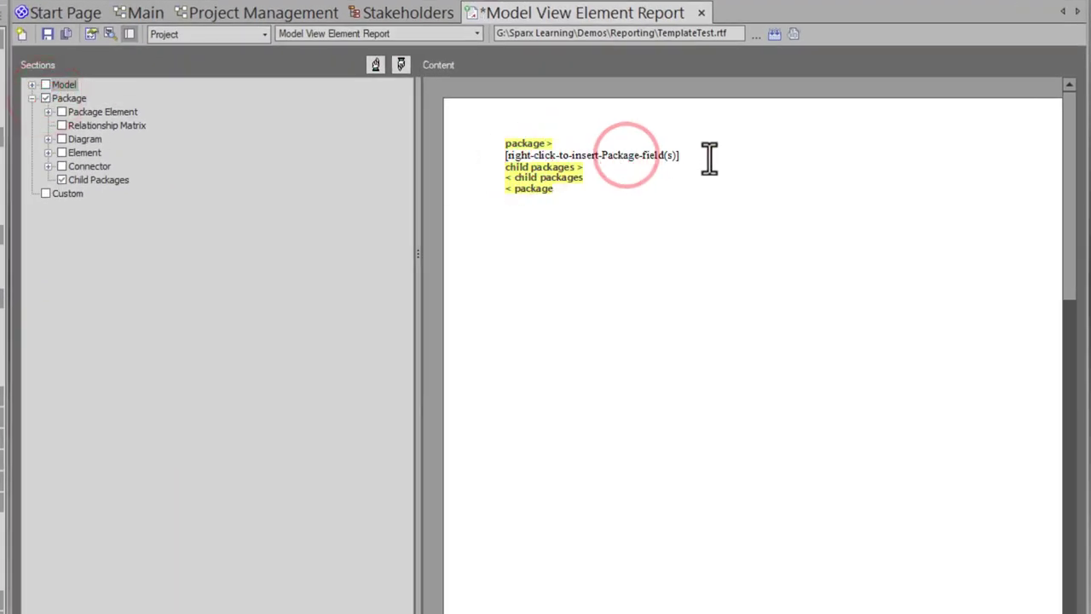
left_click_drag(698, 155, 494, 162)
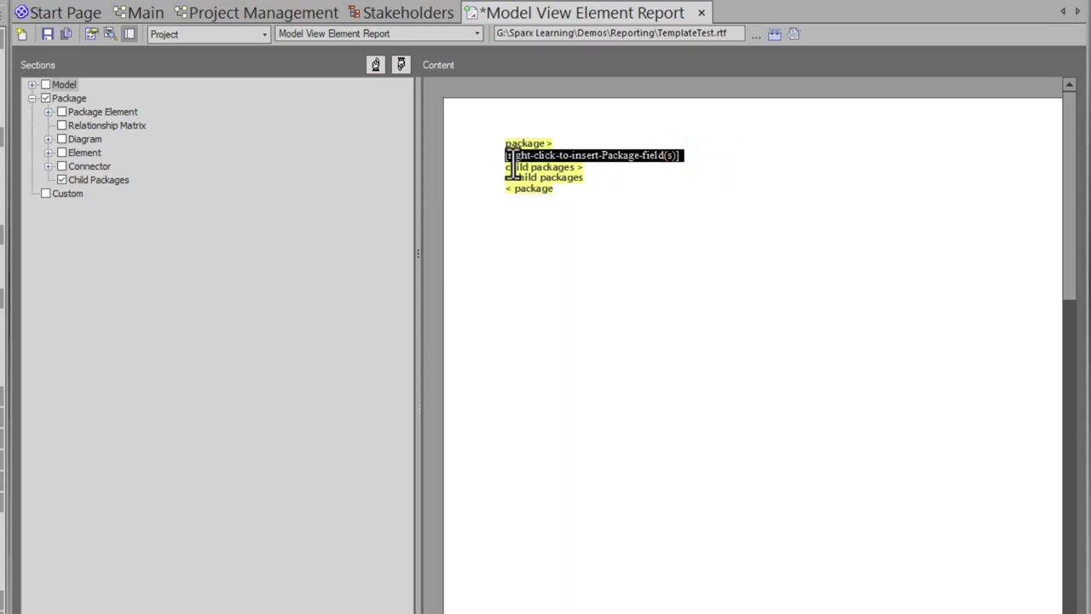
key("Delete")
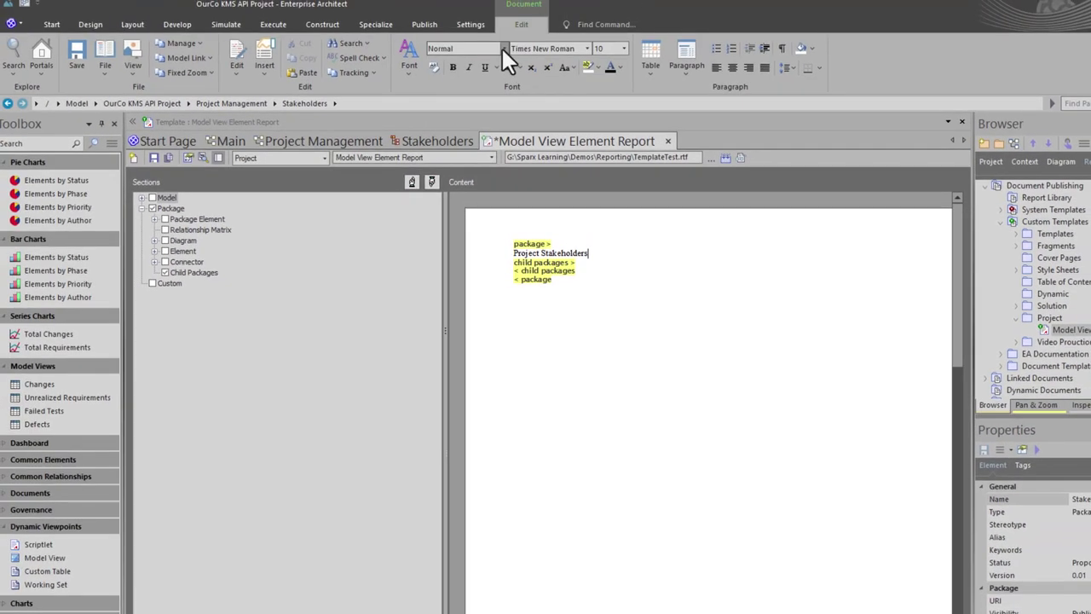
Apply the Heading 1 style to the Project Stakeholders line and remove the Child Packages section from the template
left_click(500, 48)
scroll(500, 123, "down", 8)
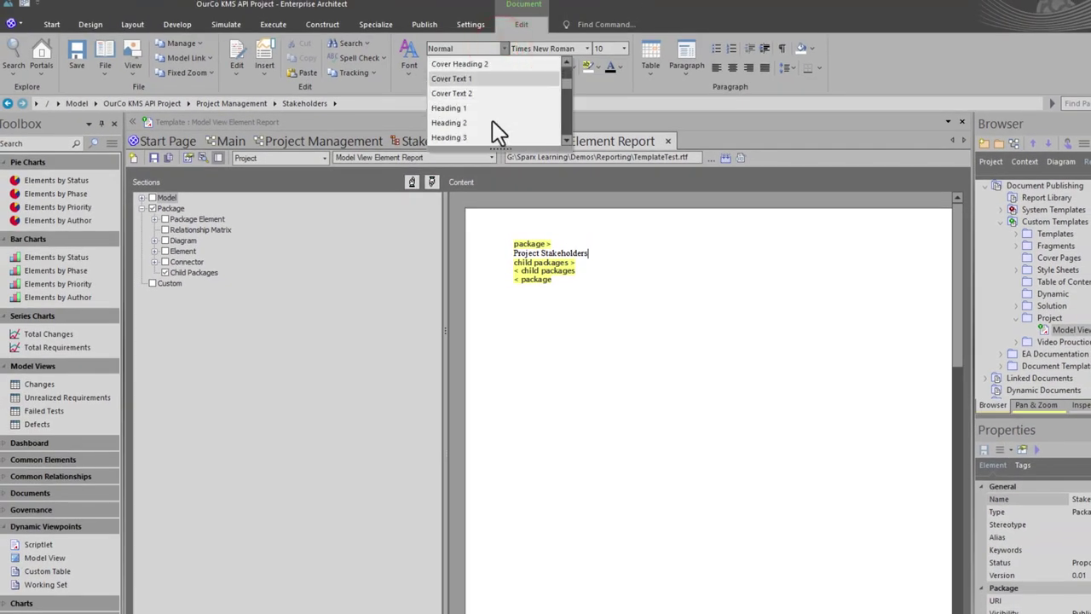
left_click(484, 93)
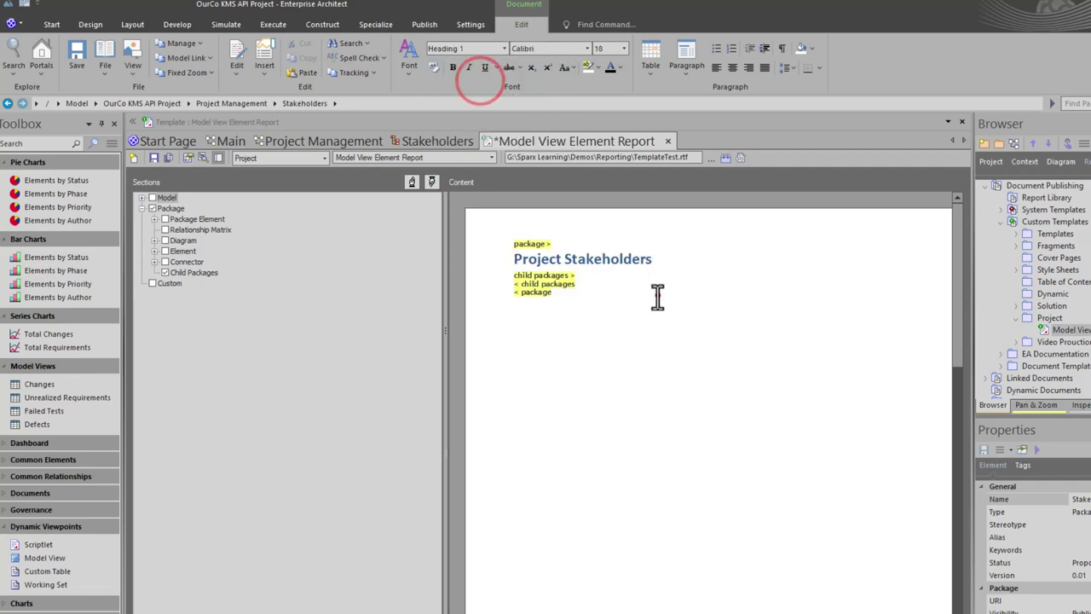
left_click(653, 295)
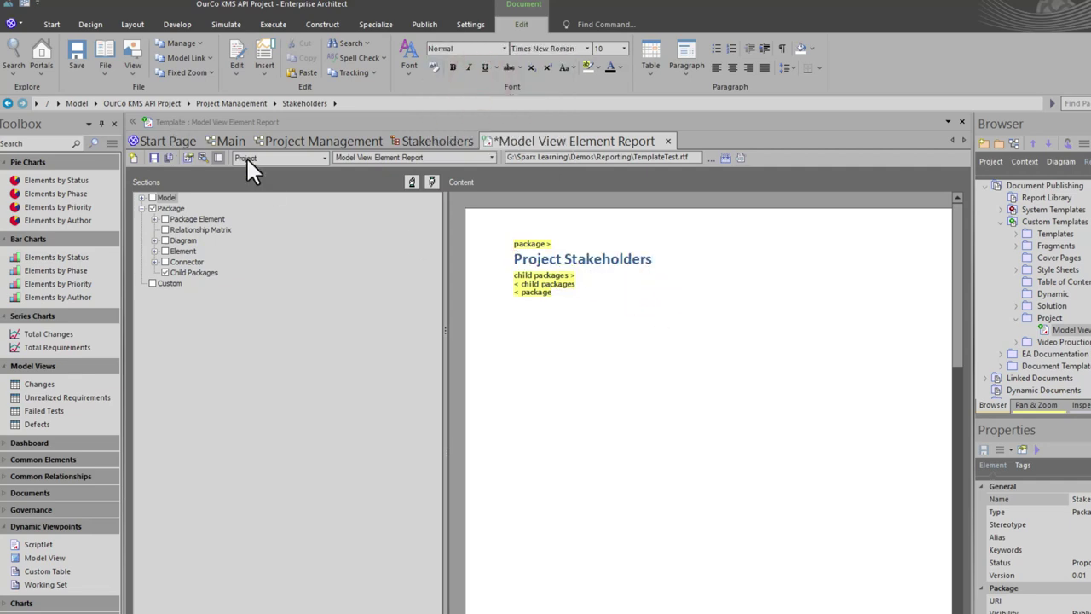
left_click(548, 285)
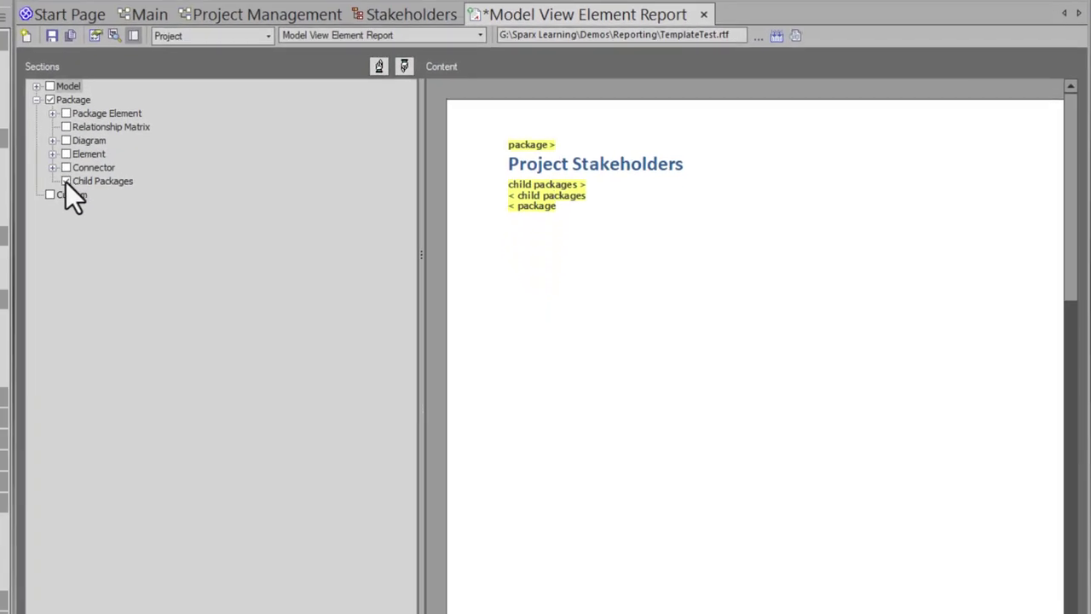
left_click(66, 181)
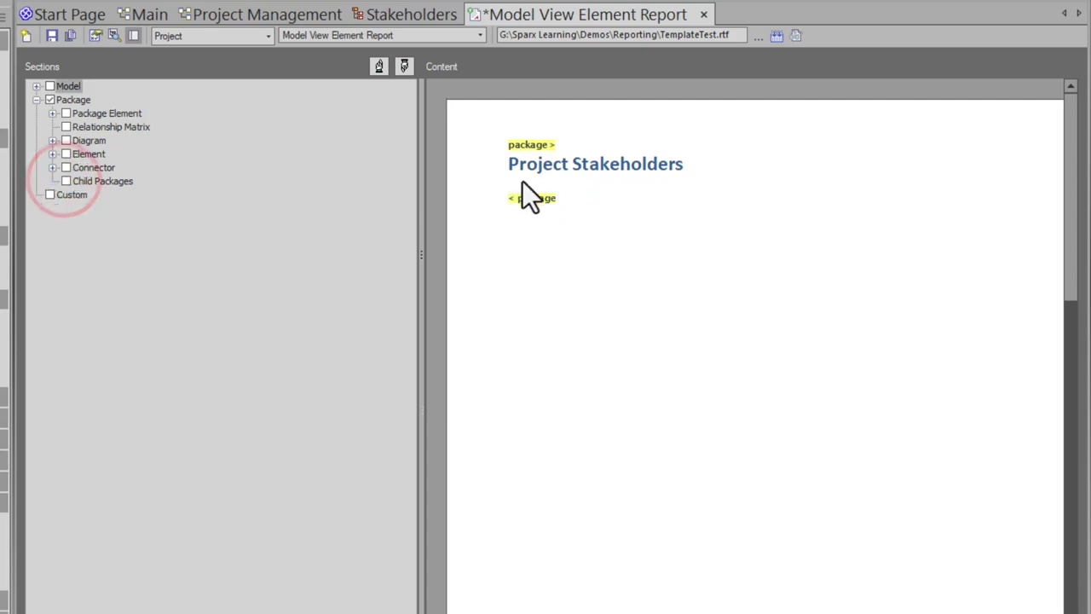
left_click(523, 181)
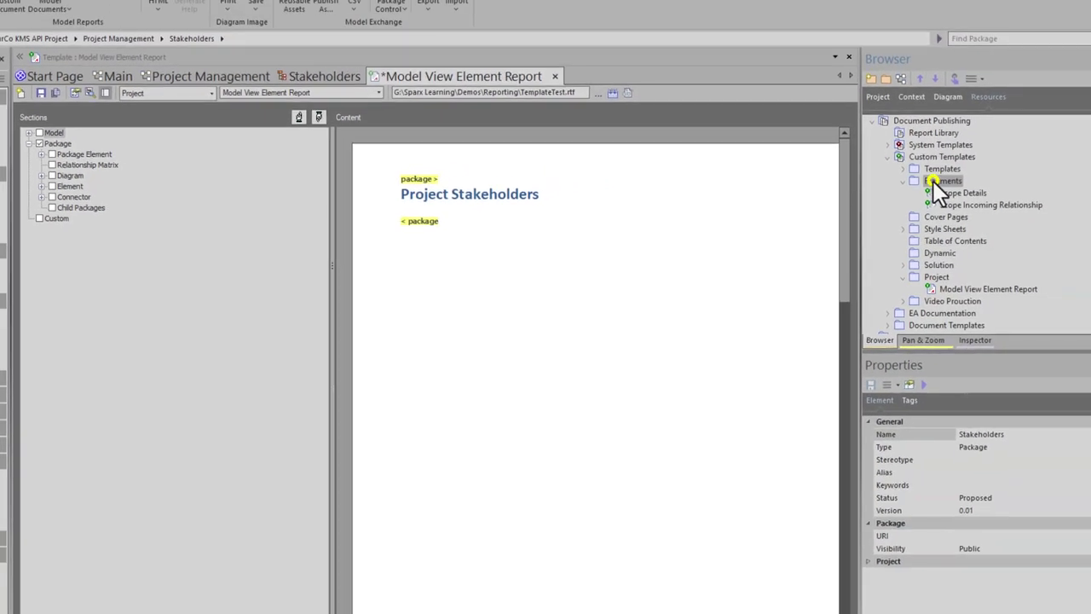
Create a custom template named Model View Stakeholders with the template type Fragments and no copied template
right_click(933, 181)
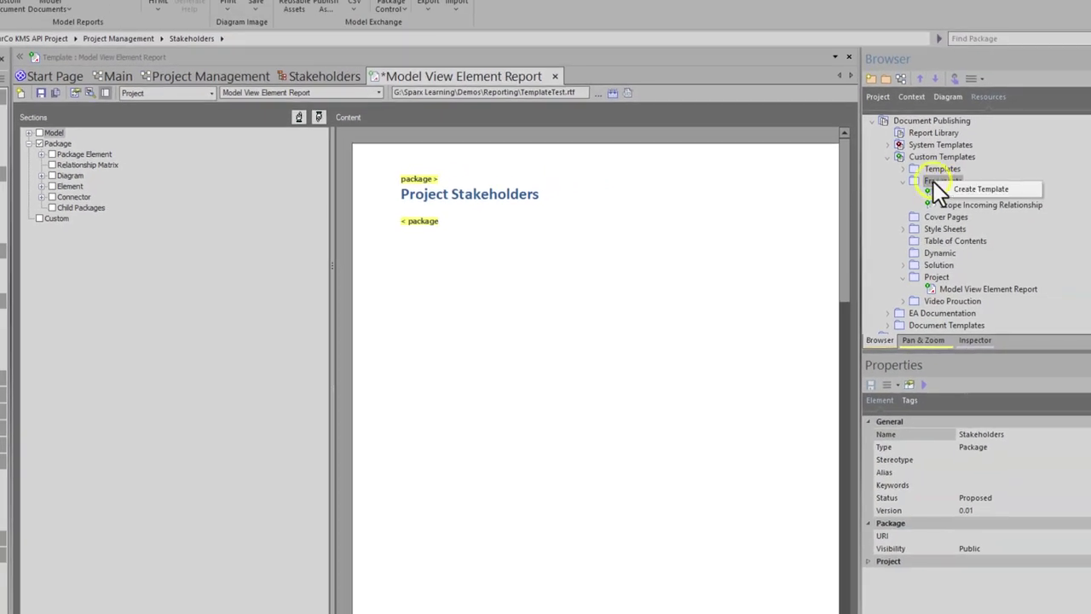
left_click(953, 190)
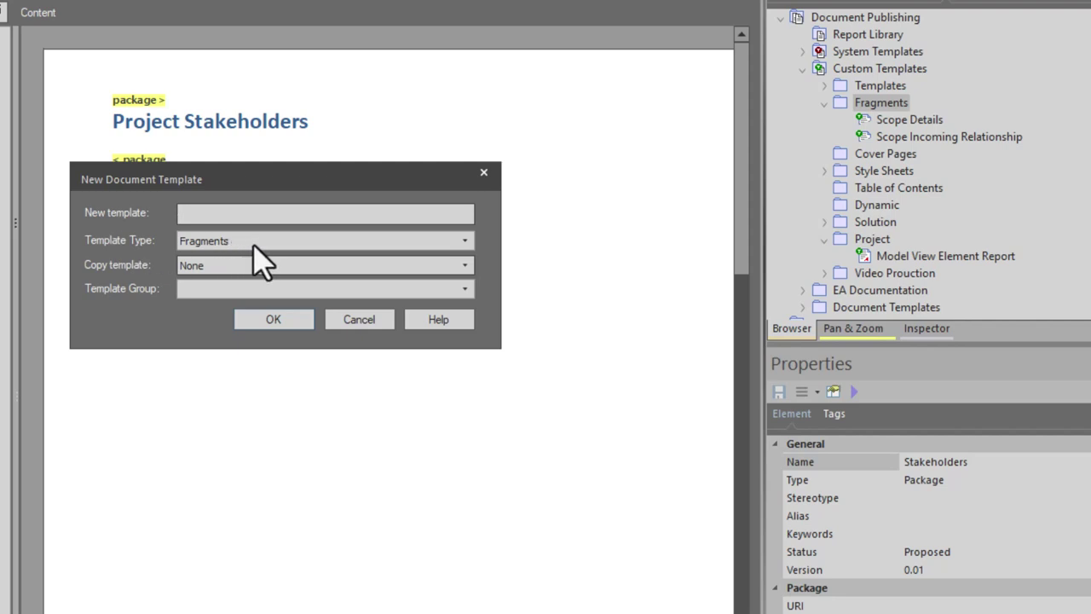
left_click(467, 242)
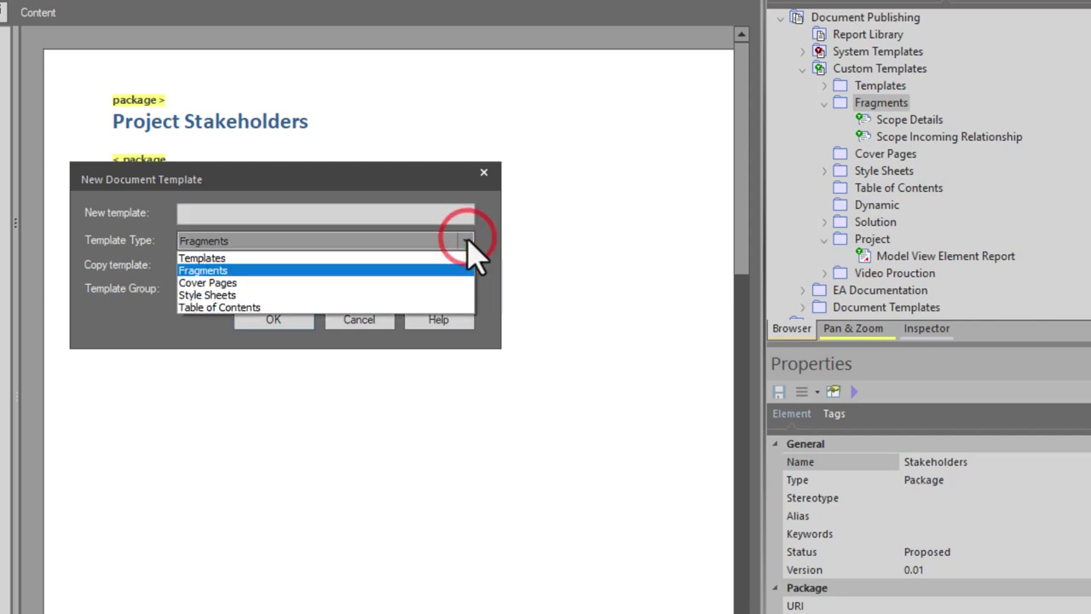
left_click(467, 242)
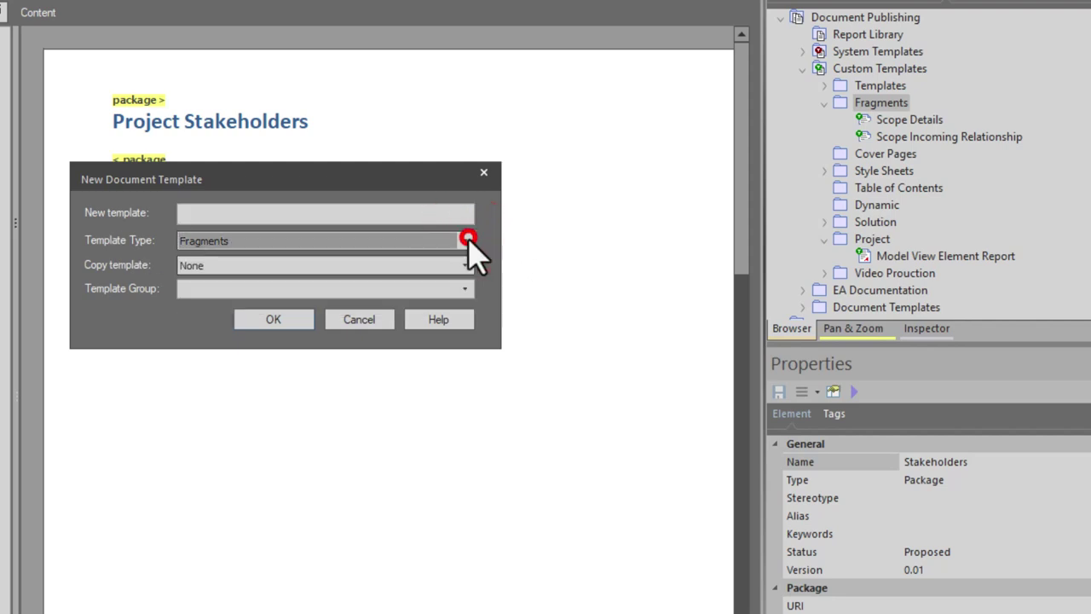
left_click(240, 215)
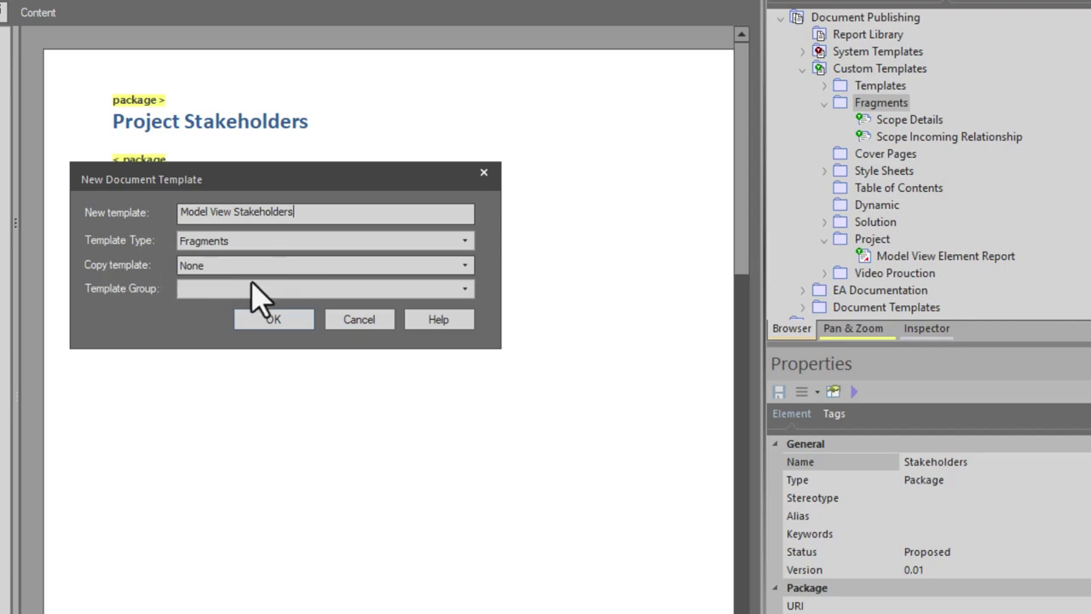
left_click(277, 319)
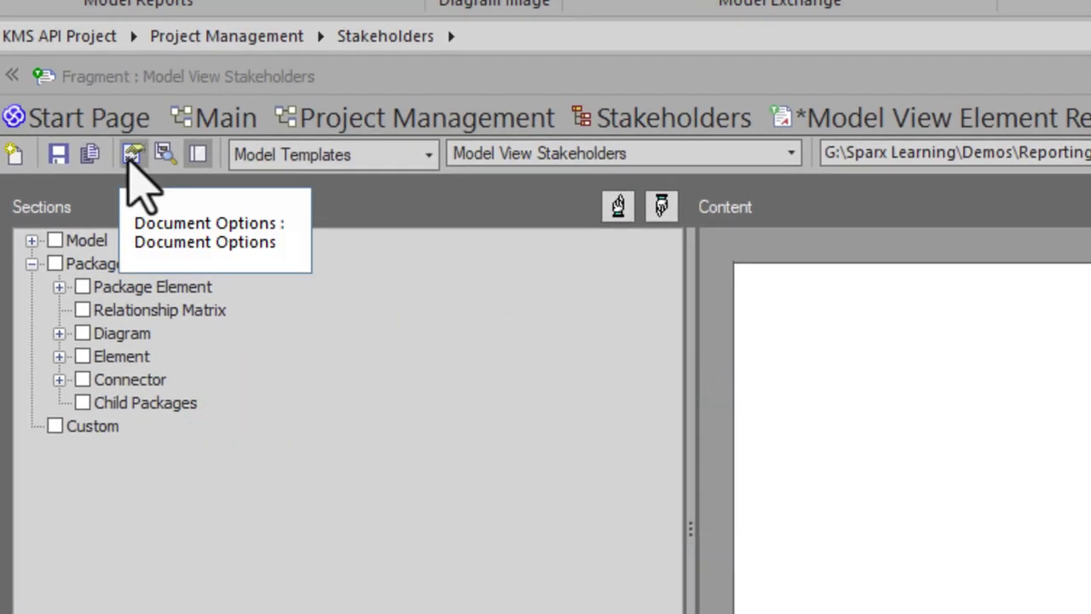
Set the fragment's Custom SQL query to SELECT AuthorName AS "Name.Project", Roles AS "Project.Role" FROM t_authors ORDER BY AuthorName ASC
left_click(132, 153)
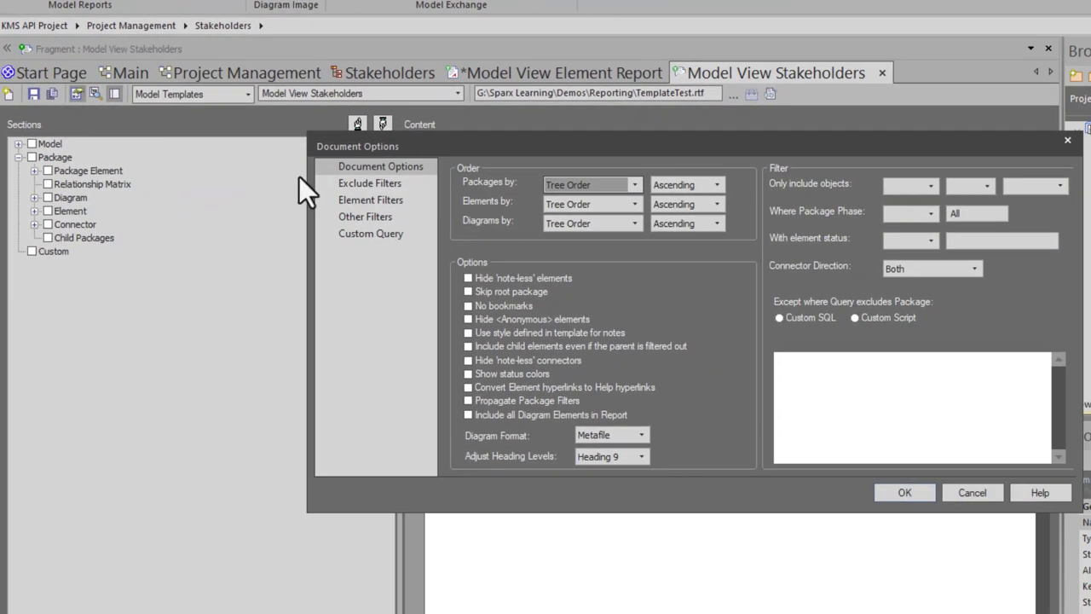
left_click(367, 235)
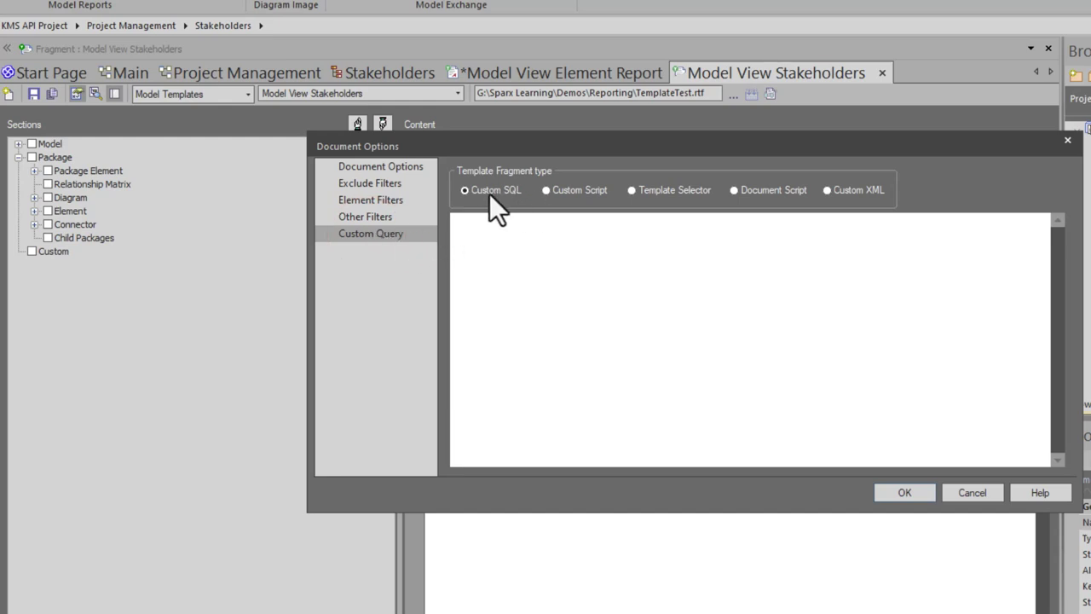
left_click(484, 228)
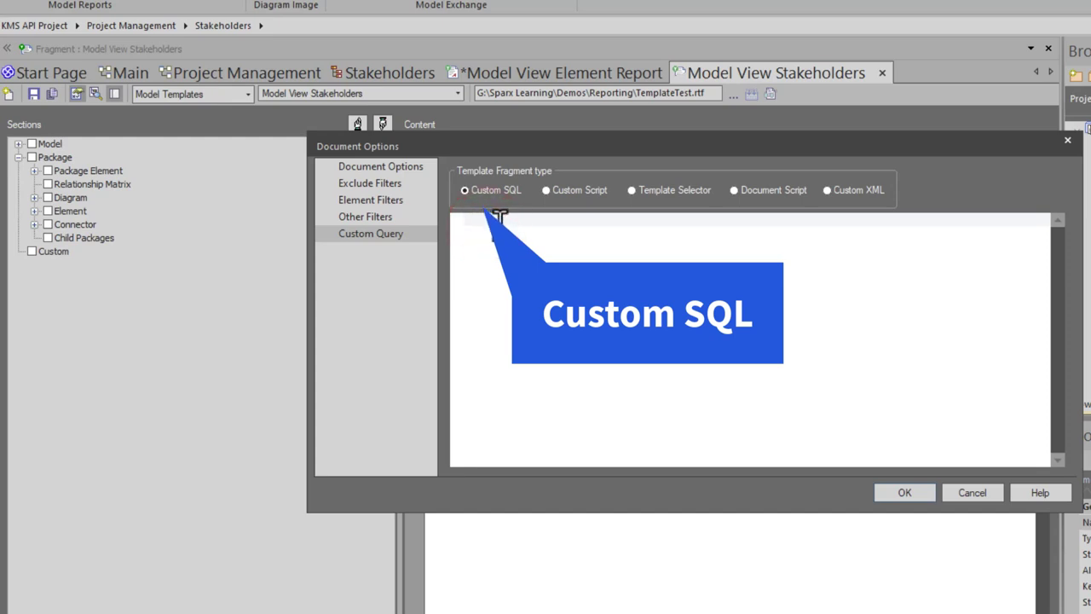
left_click(562, 258)
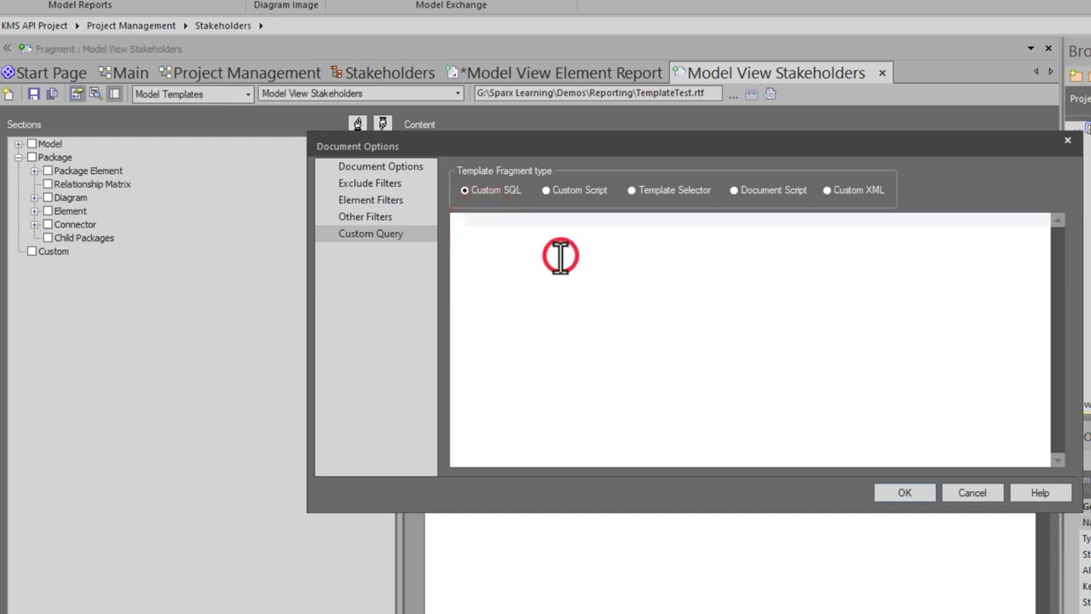
type("SELECT AuthorName AS \"Name.Project\", Roles AS \"Project.Role\" FROM t_authors ORDER BY AuthorName ASC")
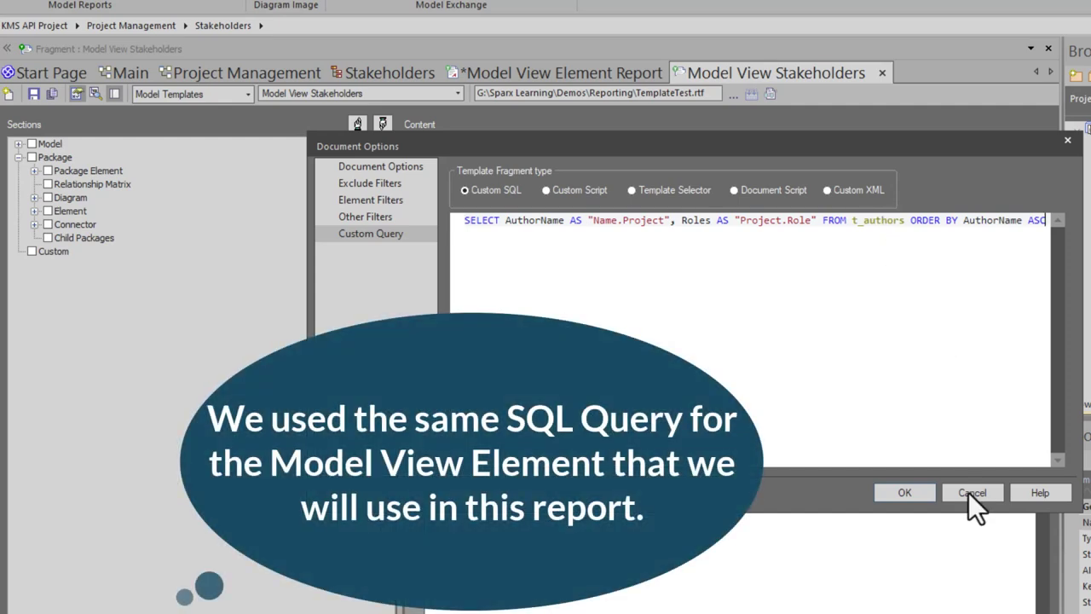
left_click(900, 489)
left_click(594, 257)
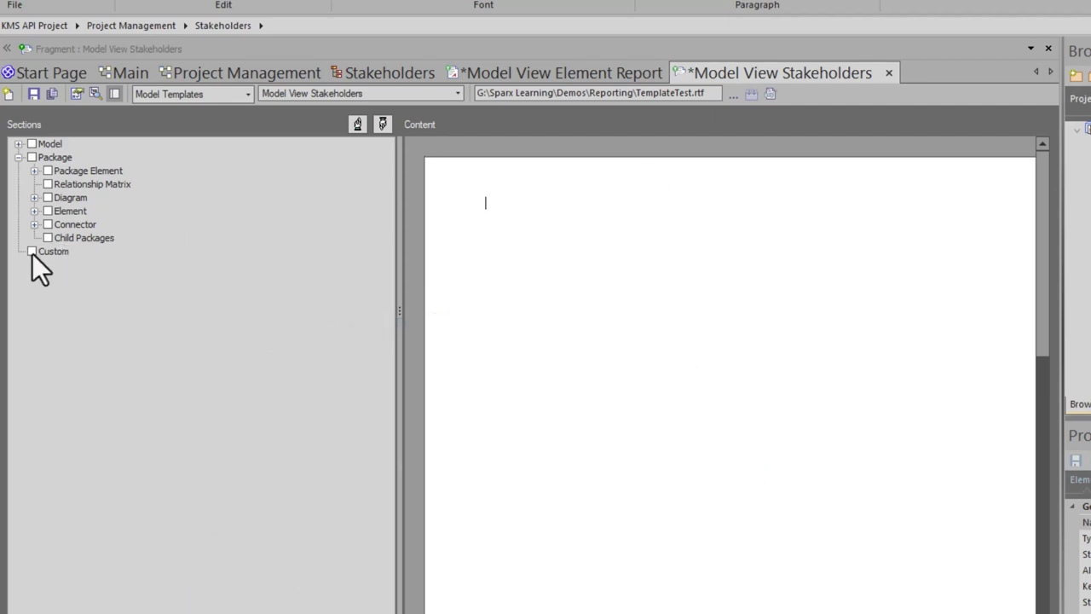
Add the Custom section to the Model View Stakeholders fragment and delete its field placeholder
left_click(32, 252)
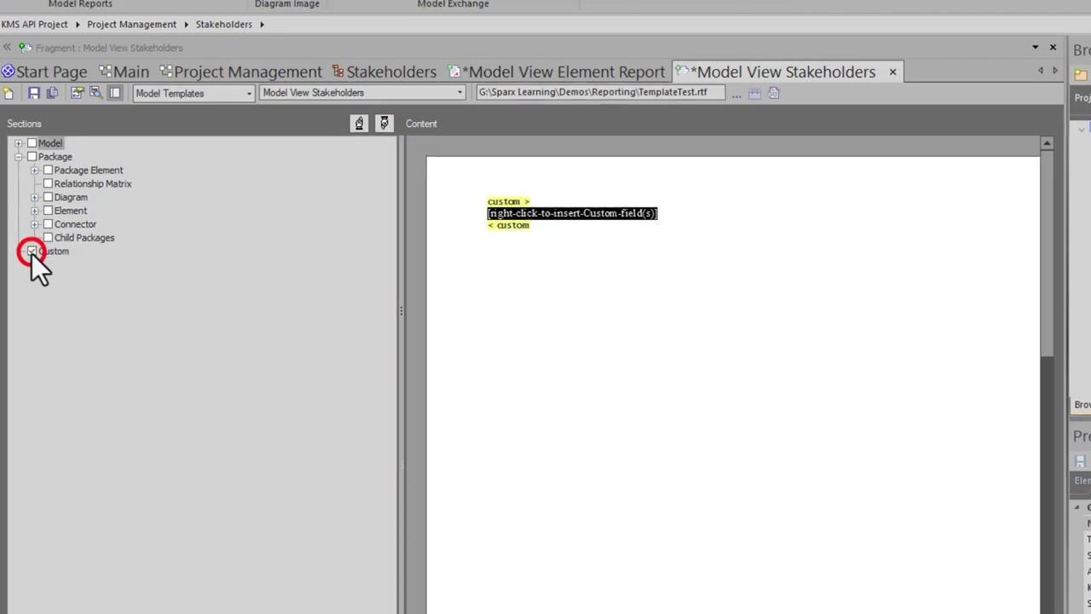
left_click_drag(797, 194, 575, 199)
key("Delete")
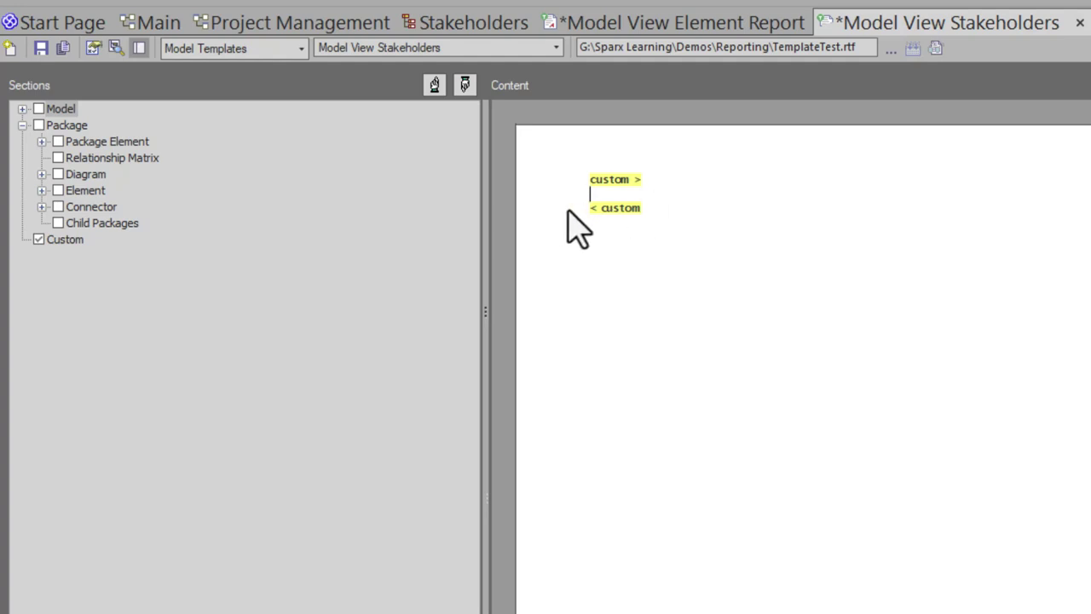
Insert a custom field named Name.Project inside the fragment's custom section
left_click(619, 195)
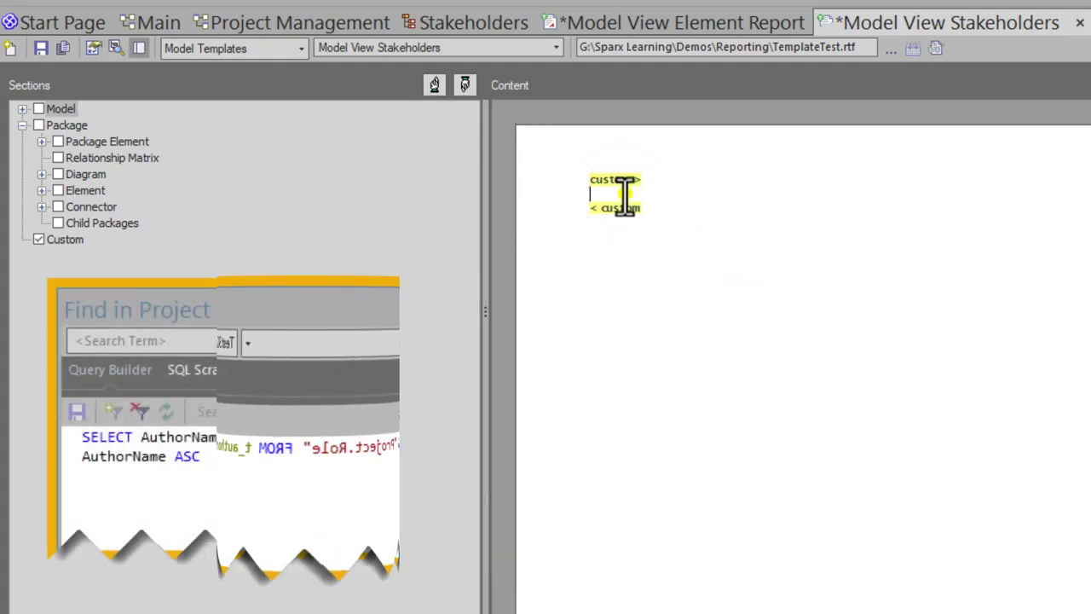
right_click(624, 196)
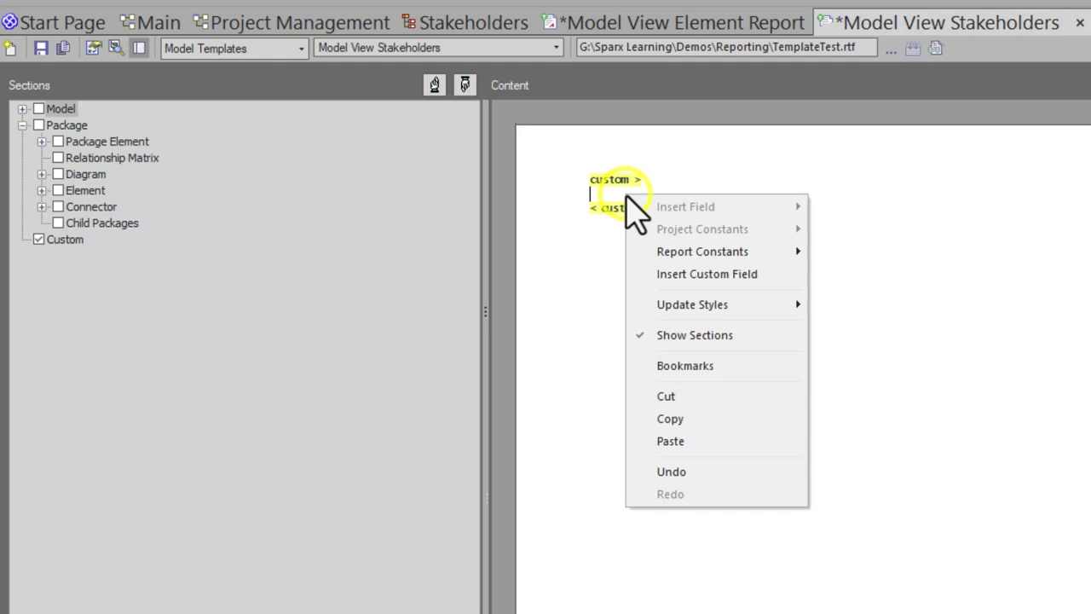
left_click(705, 273)
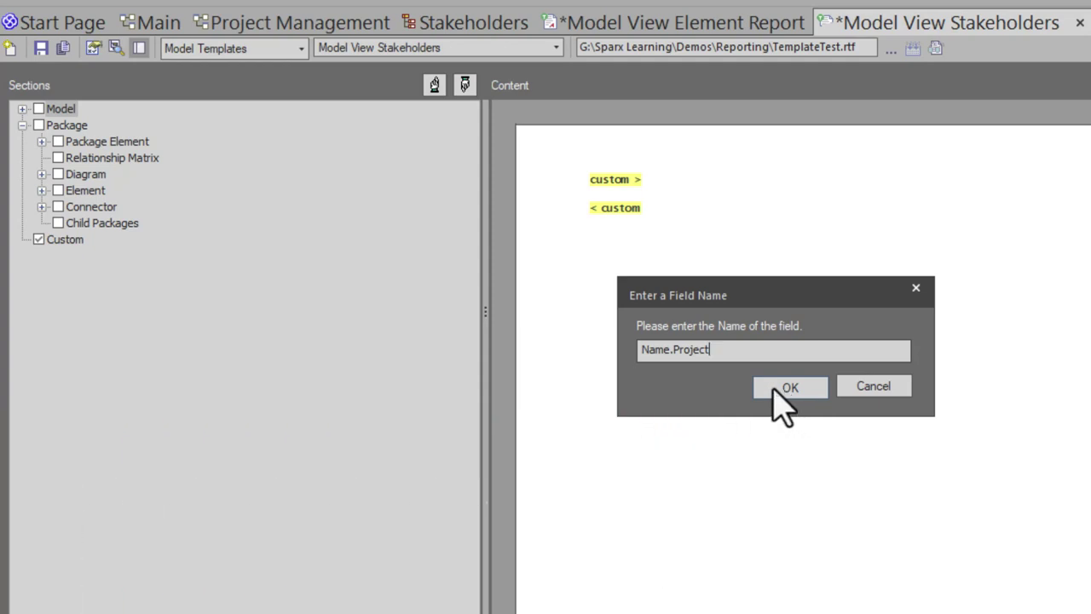
left_click(773, 388)
Insert a custom field named Project.Role after Name.Project, separated by a space, and save the fragment
left_click(706, 195)
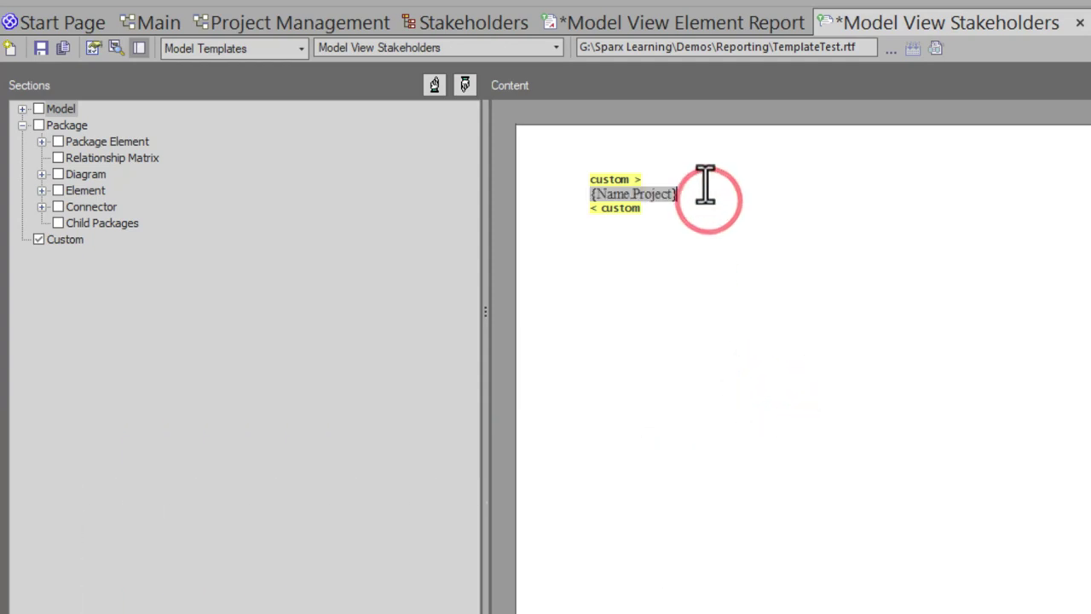
left_click(701, 193)
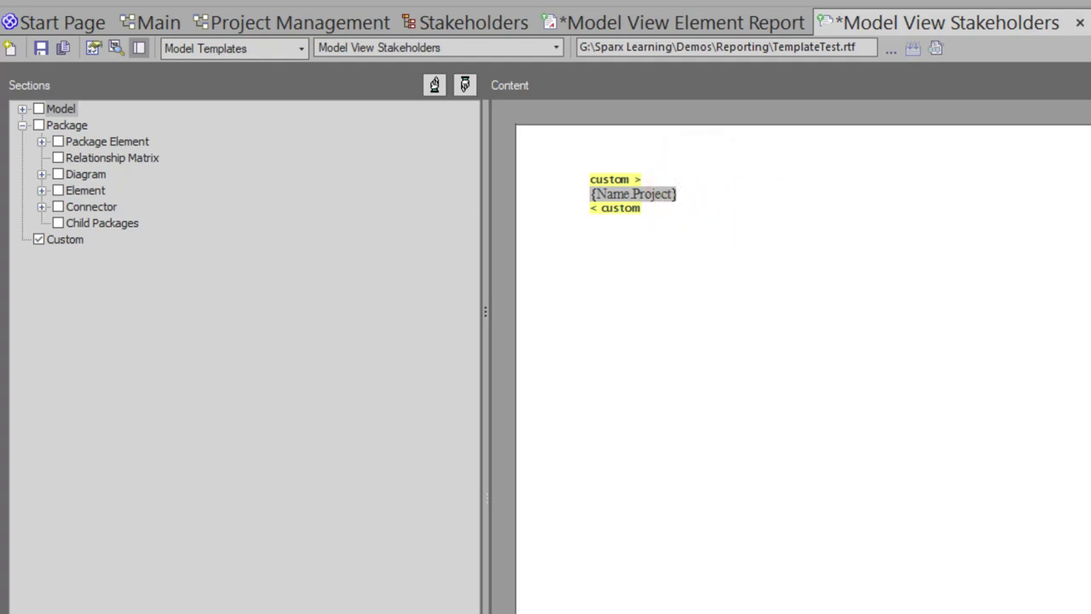
right_click(714, 194)
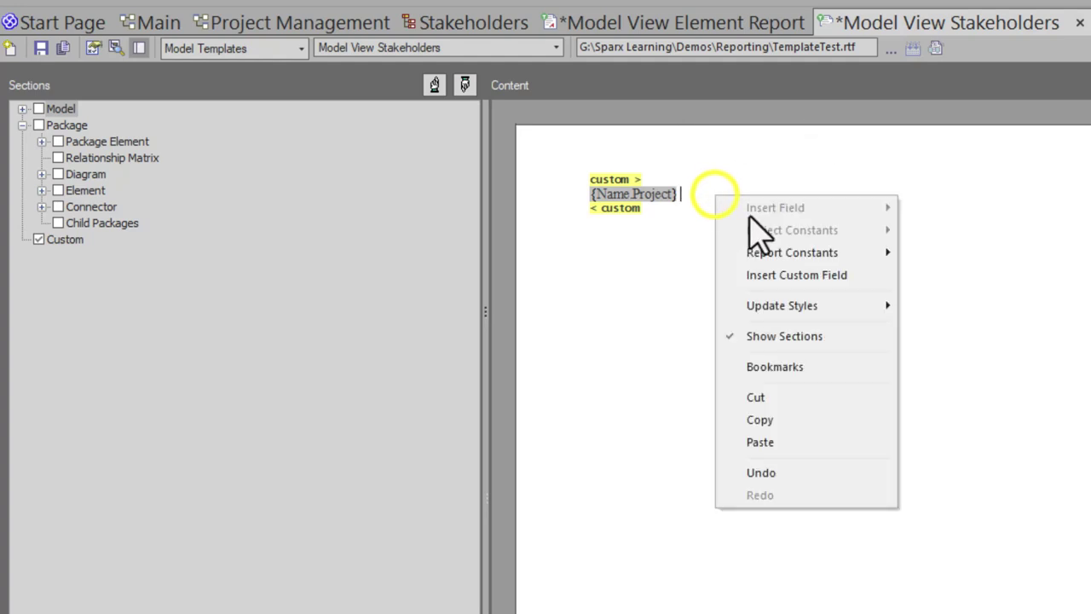
left_click(810, 275)
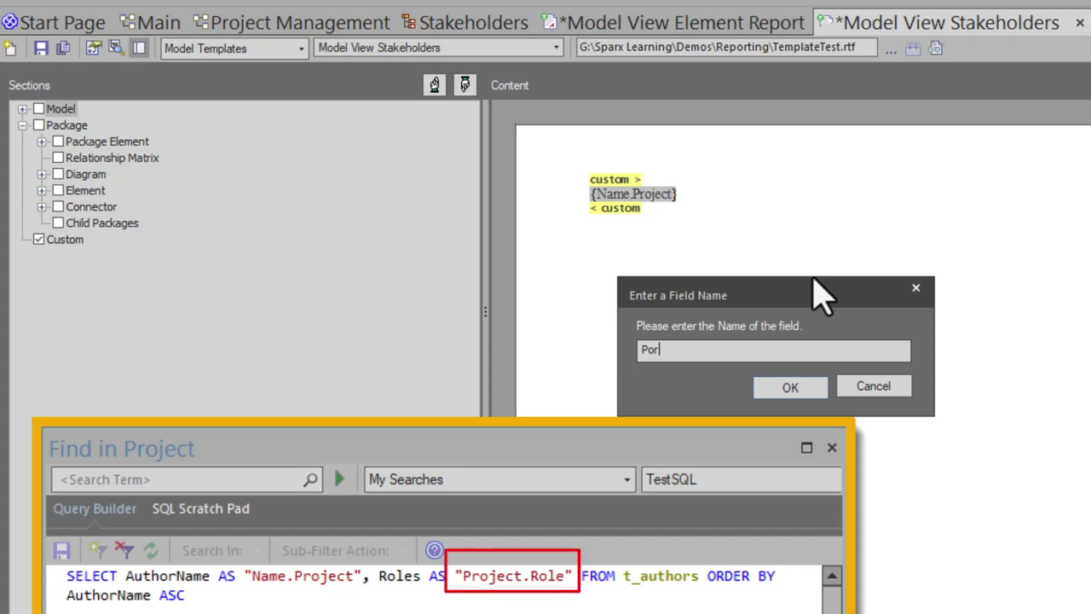
type("Project.Role")
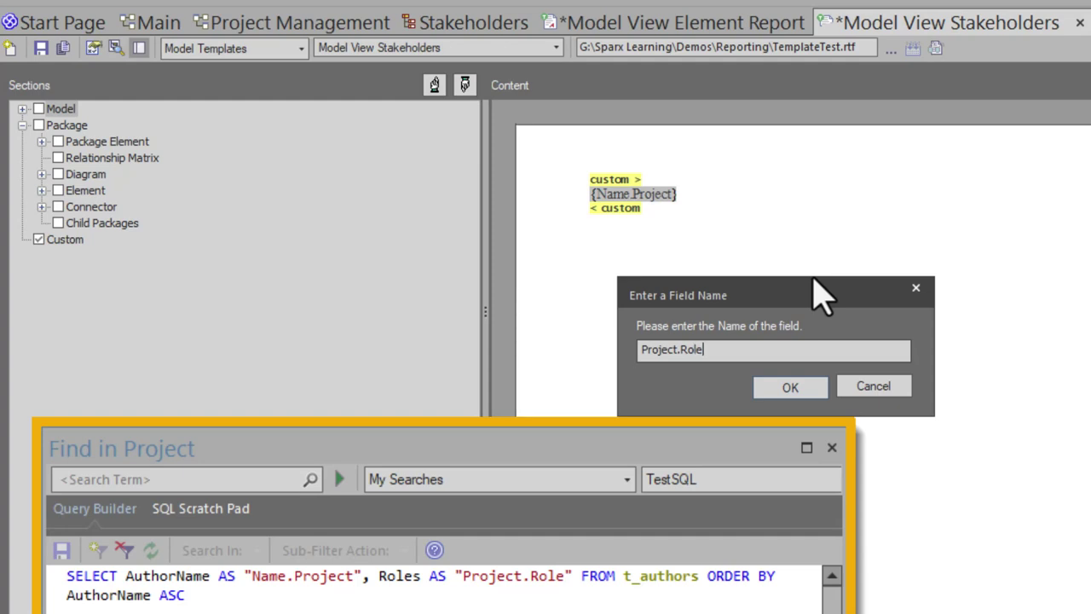
left_click(792, 389)
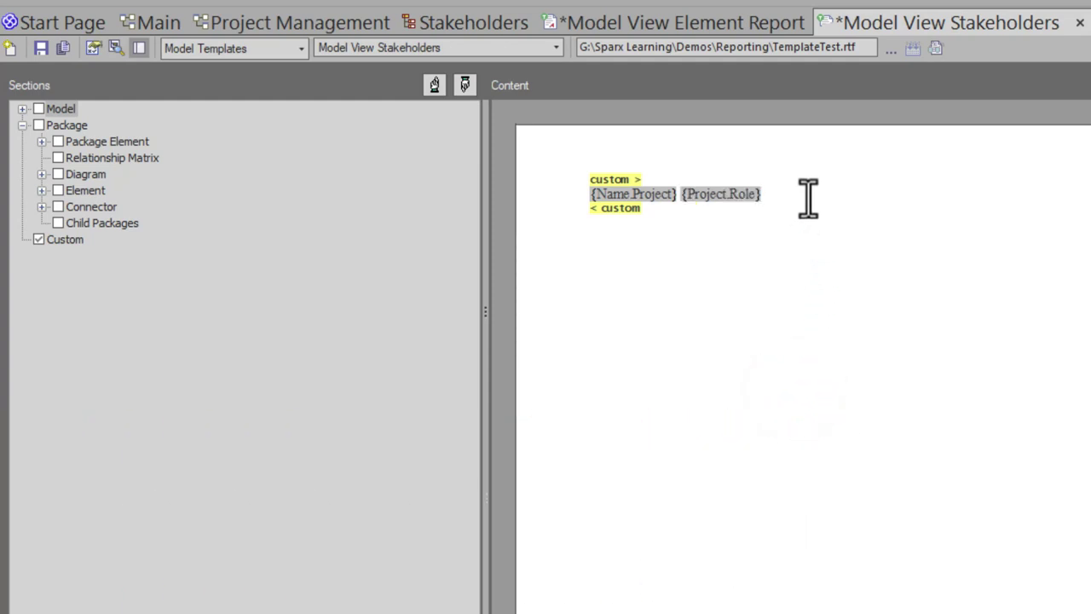
key("ctrl+s")
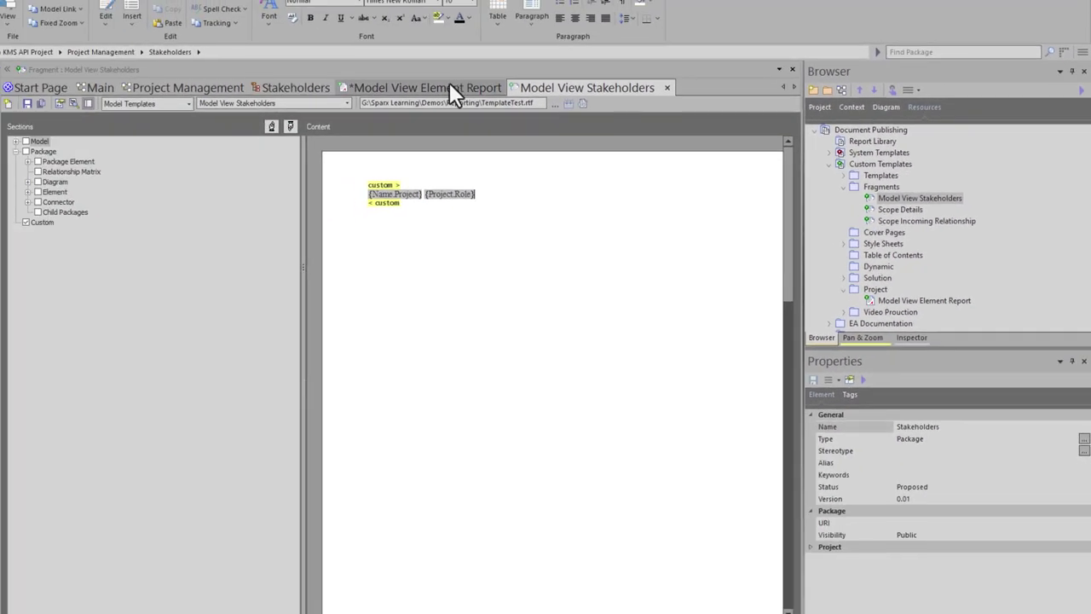
Insert the Model View Stakeholders template below the Project Stakeholders heading in the Model View Element Report template and save it
left_click(447, 85)
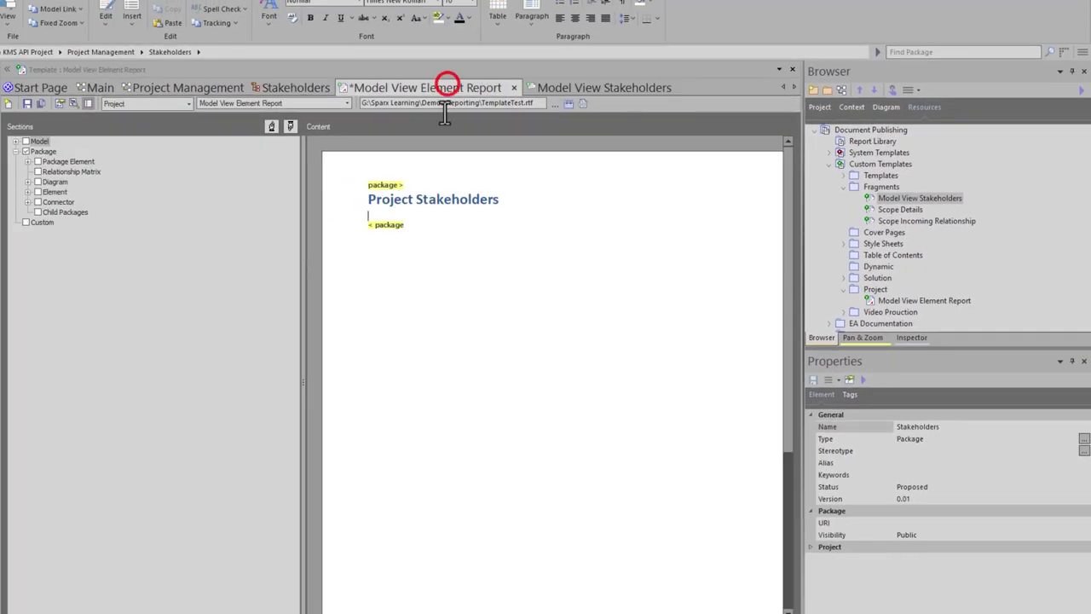
right_click(388, 216)
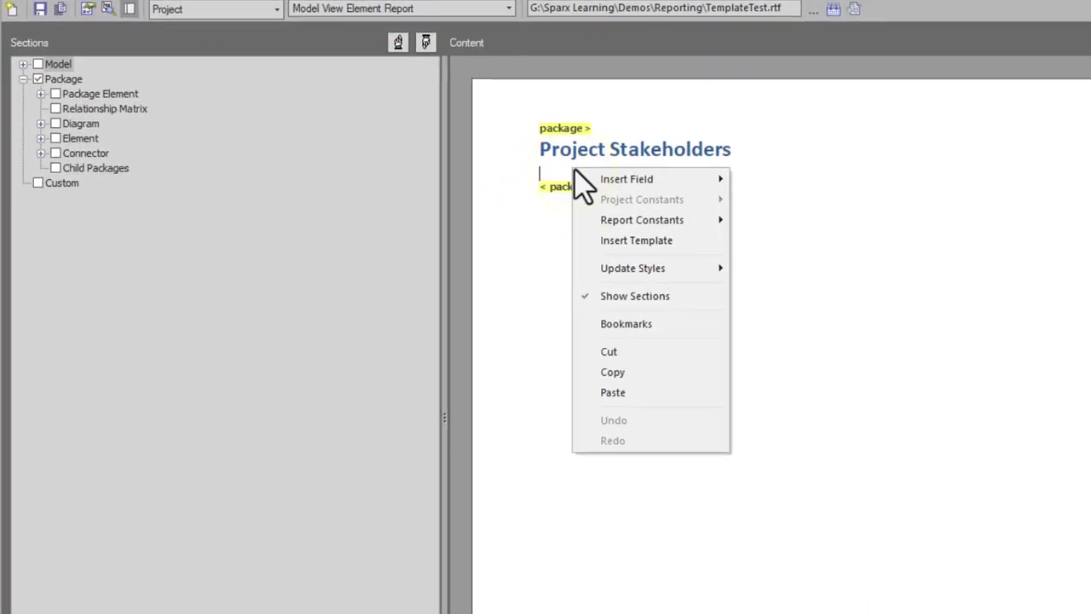
left_click(676, 240)
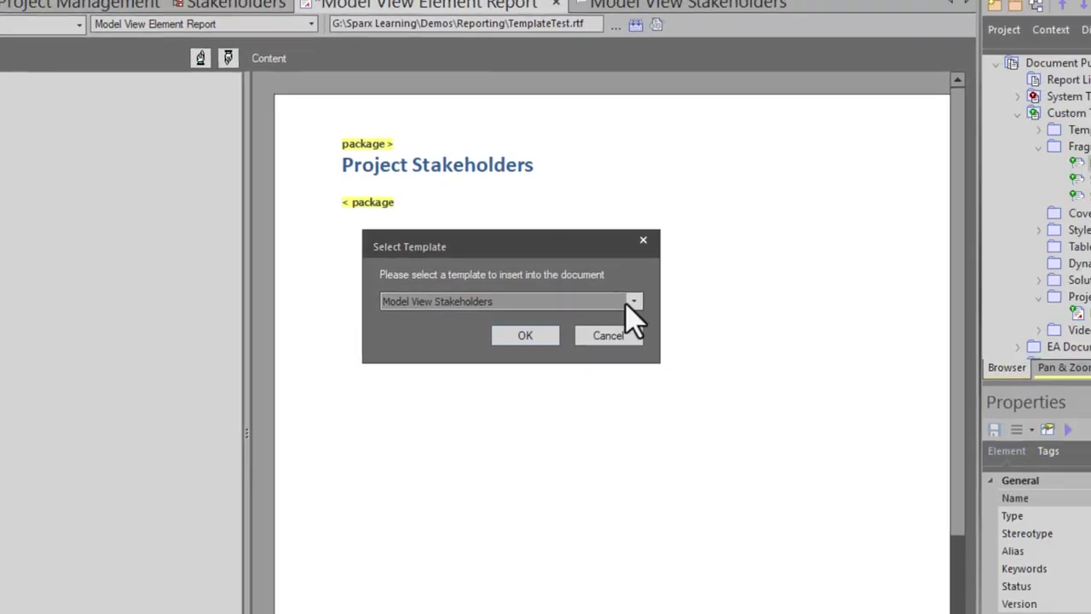
left_click(831, 286)
left_click(435, 317)
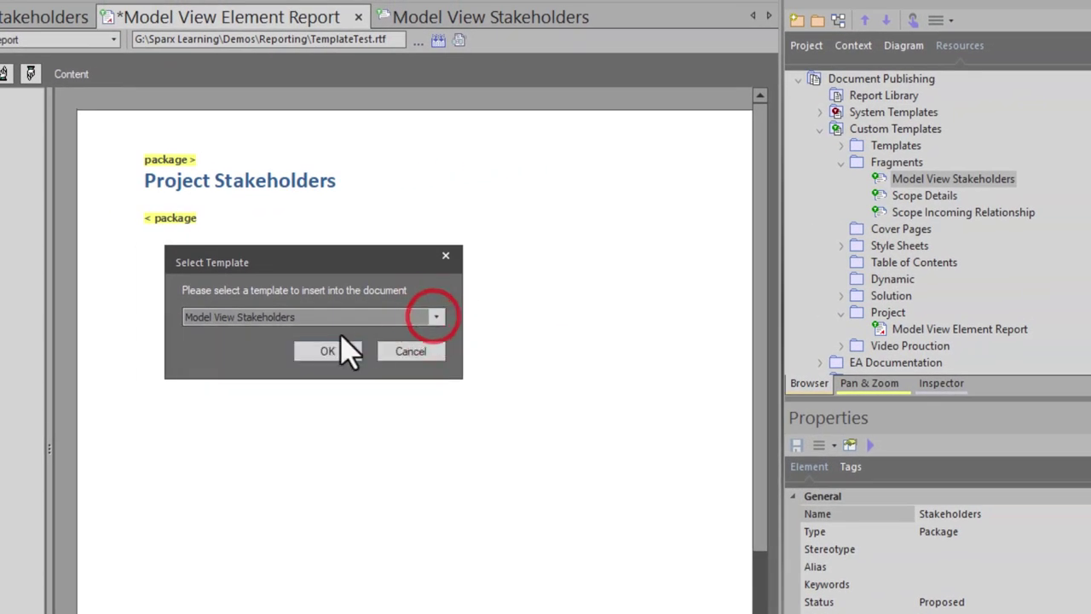
left_click(320, 352)
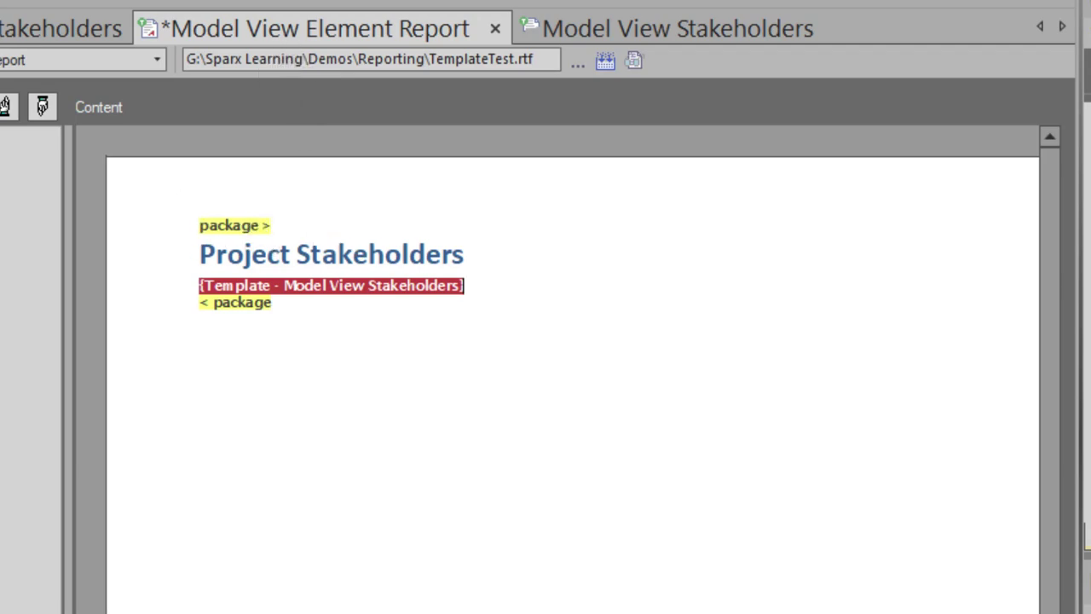
left_click(575, 455)
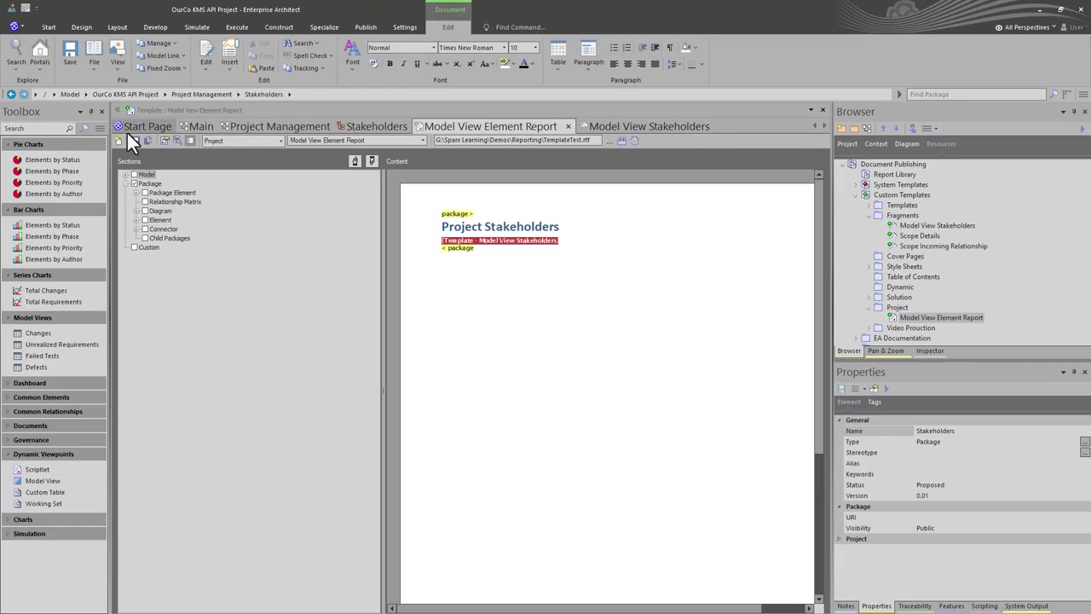
left_click(135, 139)
Generate documentation for the Stakeholders package from its dashboard, using the Model View Element Report template
left_click(604, 128)
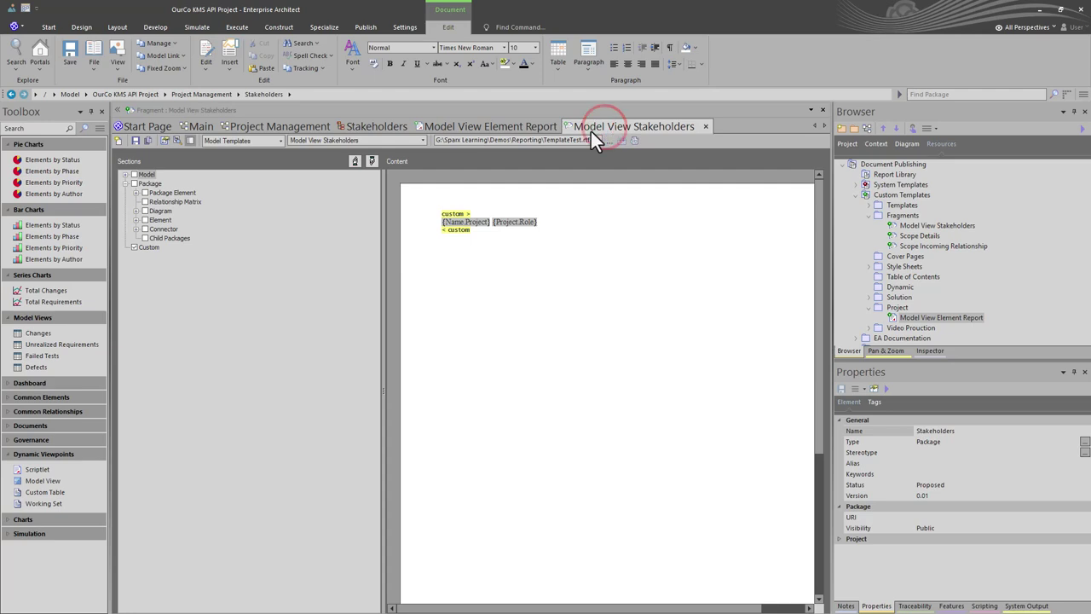
left_click(499, 128)
left_click(381, 127)
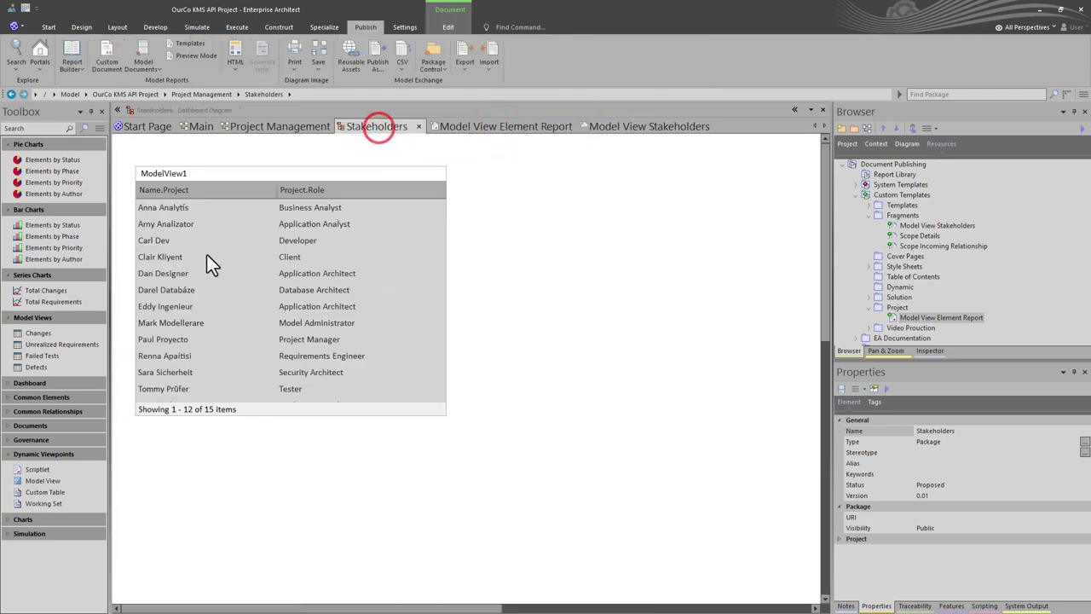
left_click(508, 259)
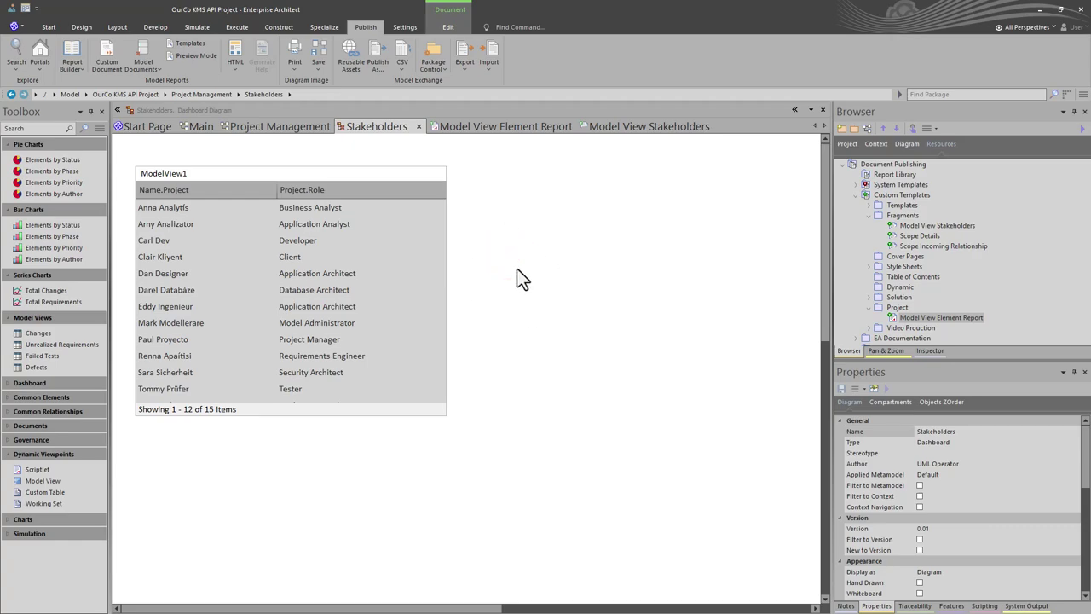
key("F8")
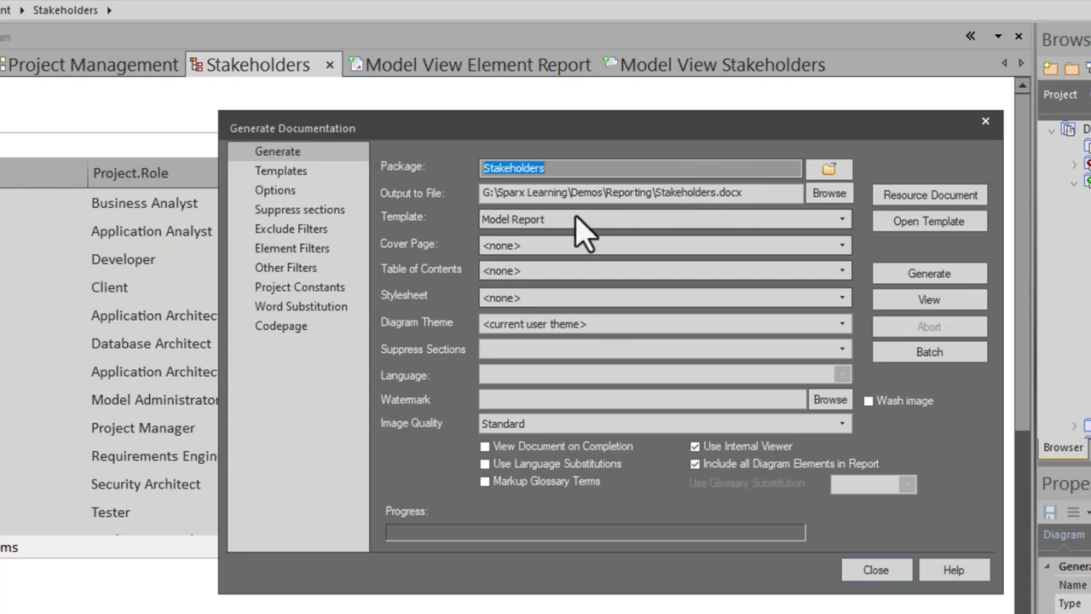
left_click(842, 220)
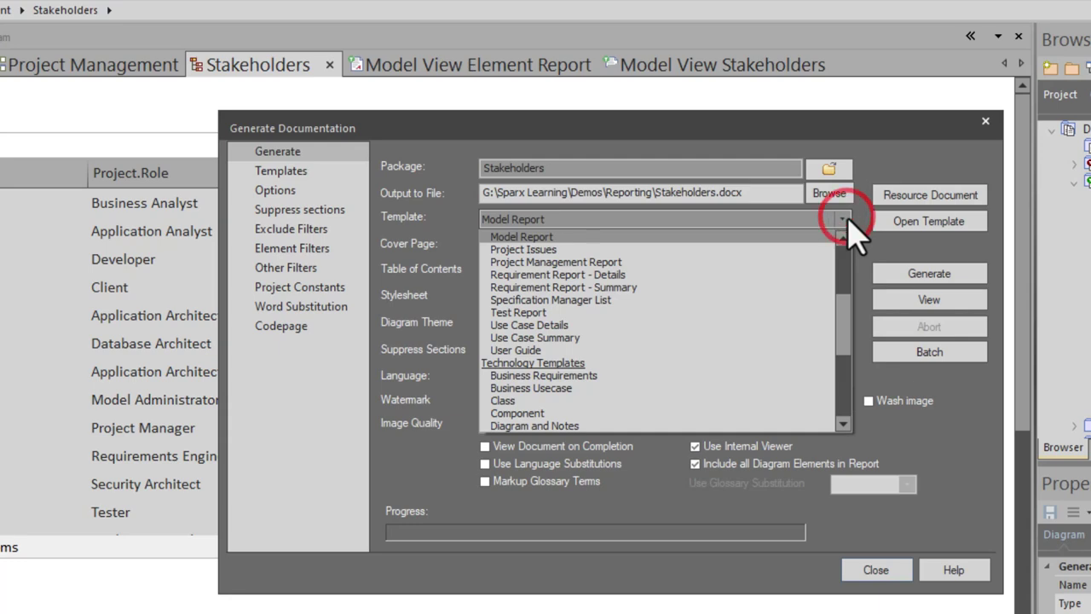
scroll(685, 320, "up", 1)
scroll(686, 320, "up", 4)
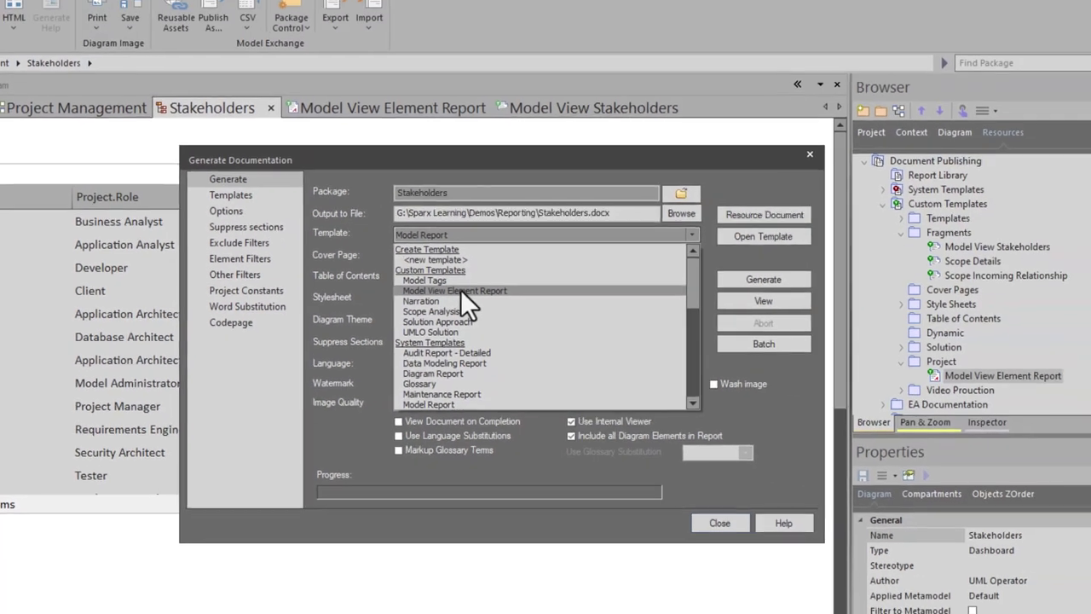
left_click(558, 287)
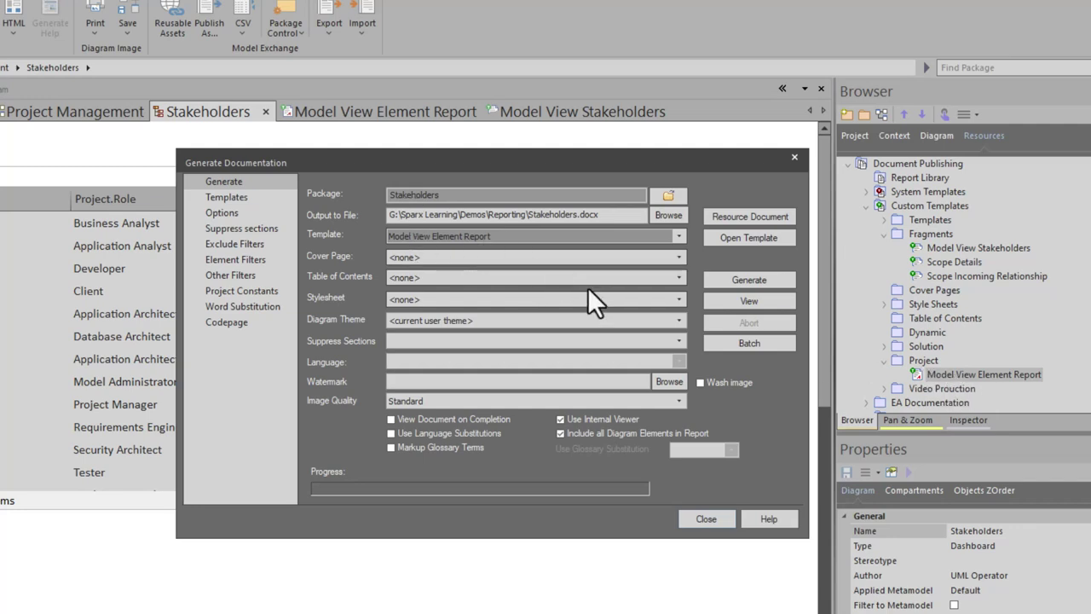
left_click(743, 280)
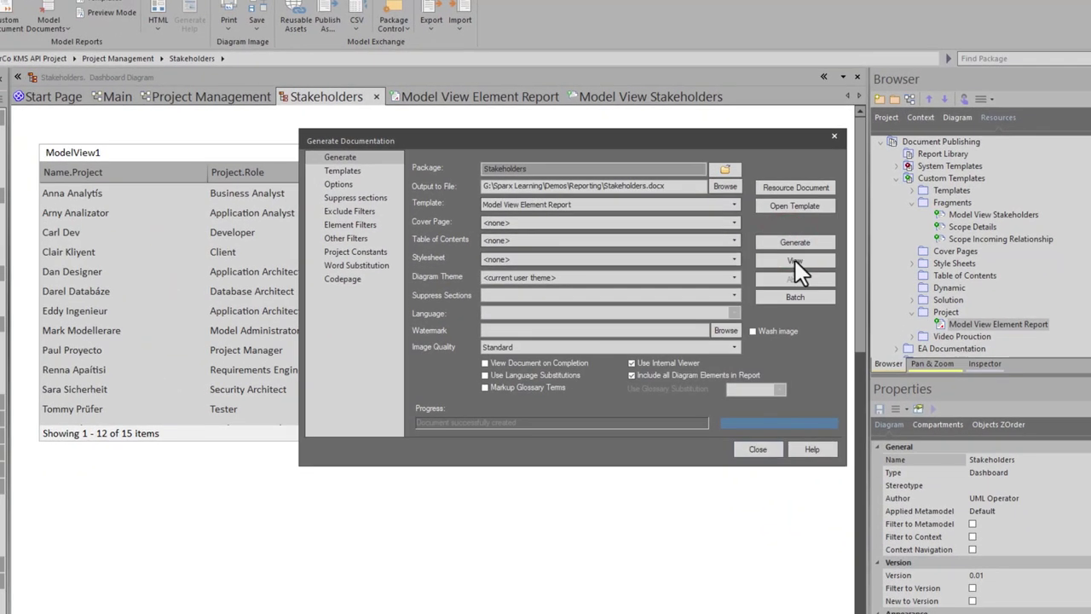
View the generated Stakeholders.docx report, check how each author's name and role are laid out, and close it
left_click(794, 259)
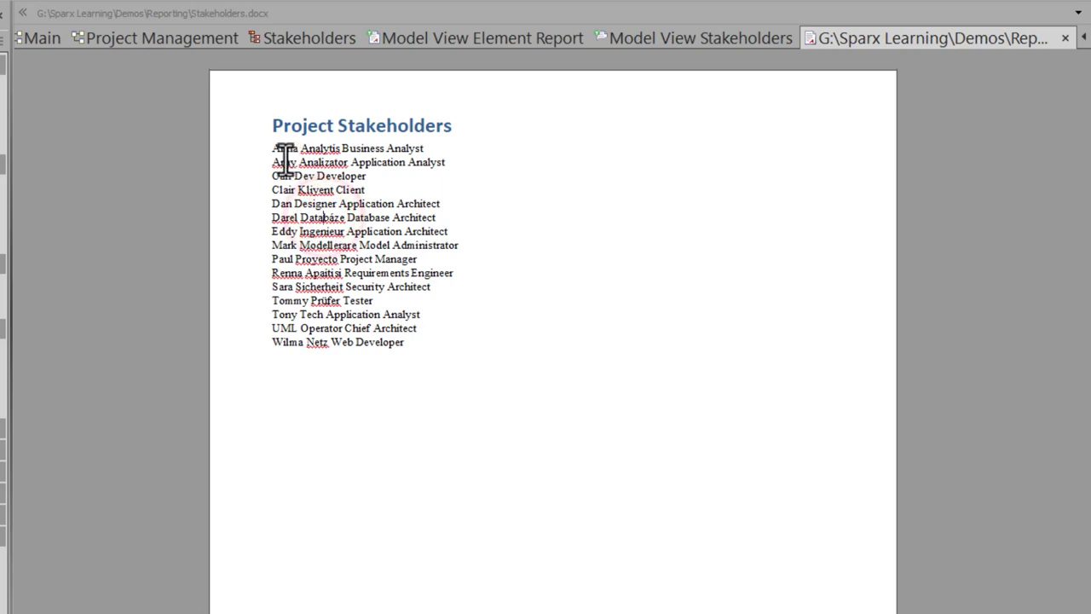
left_click_drag(286, 149, 422, 149)
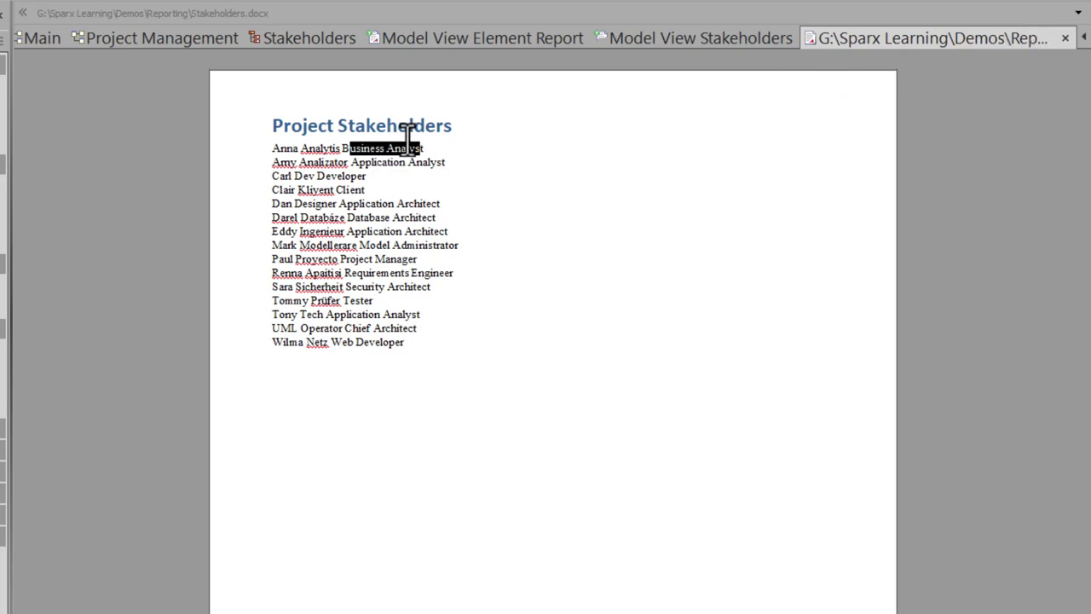
left_click(1065, 37)
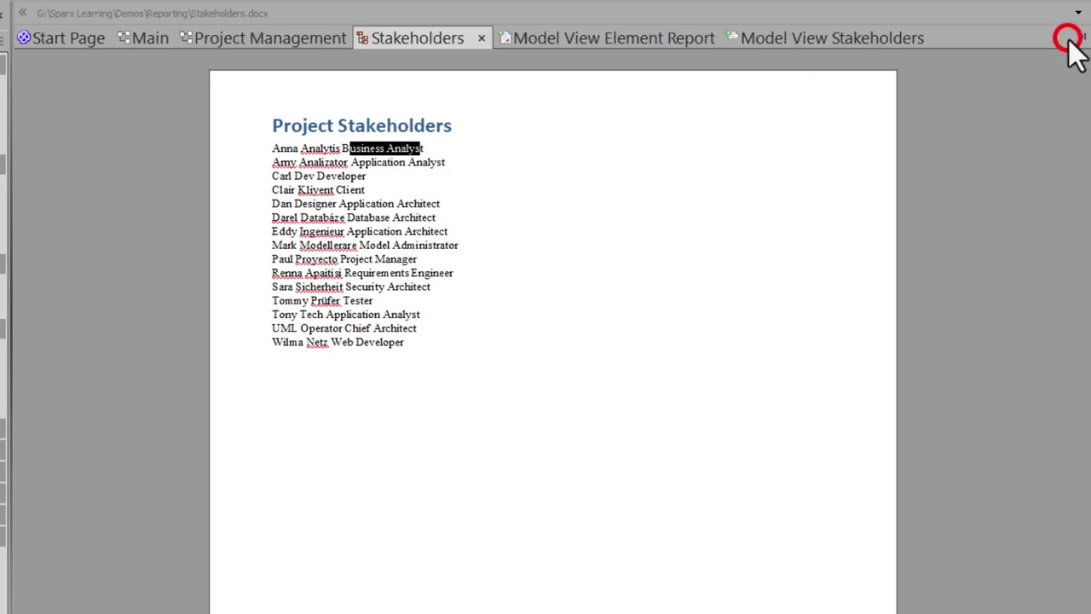
Insert a spaced hyphen between the Name.Project and Project.Role fields in the Model View Stakeholders fragment and save it
left_click(747, 41)
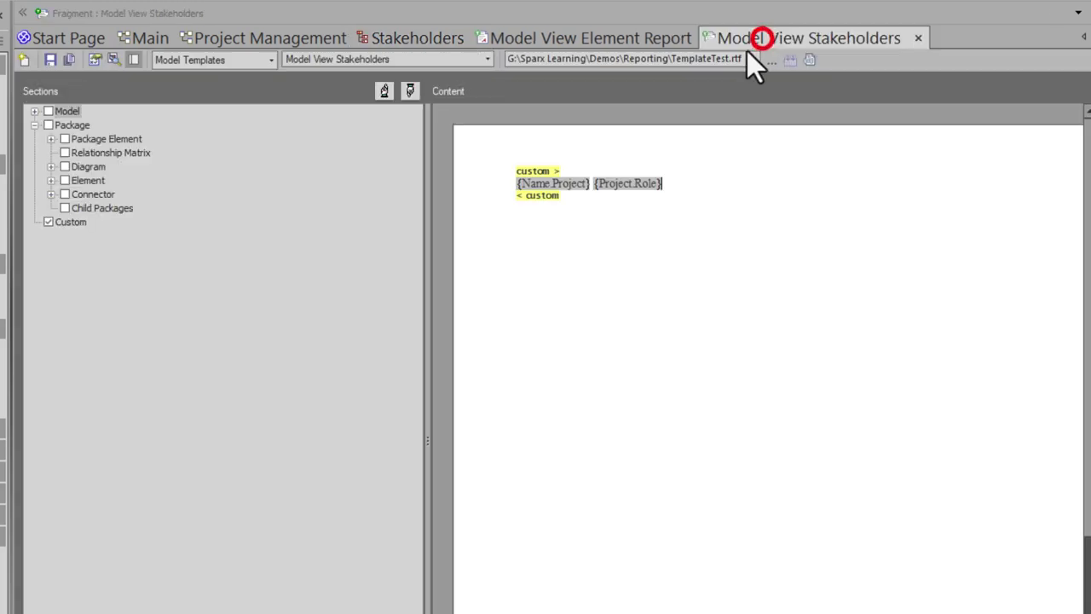
left_click(589, 183)
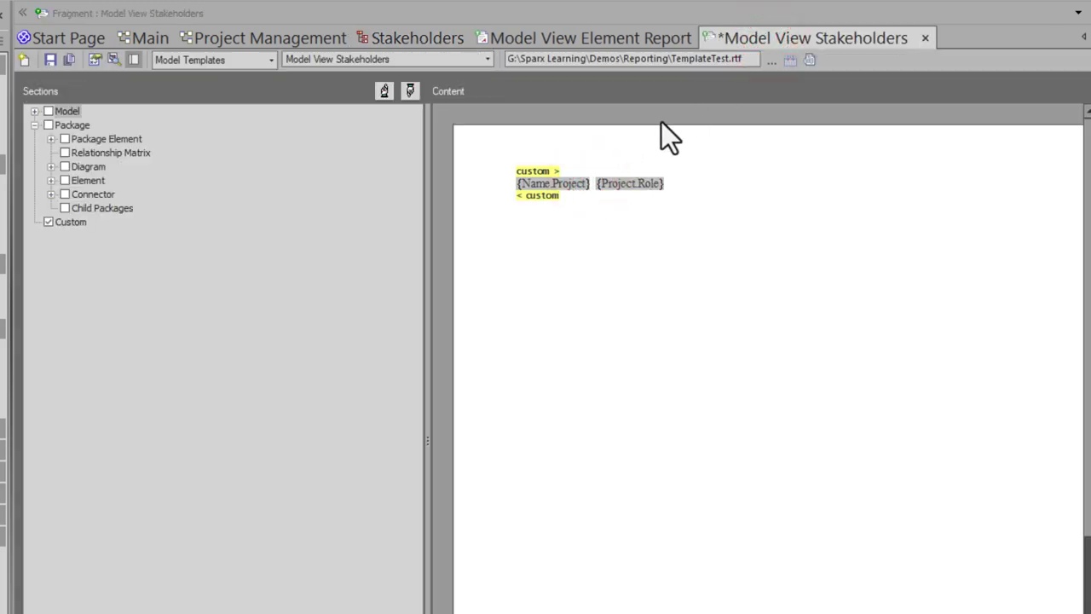
type("-")
left_click(720, 197)
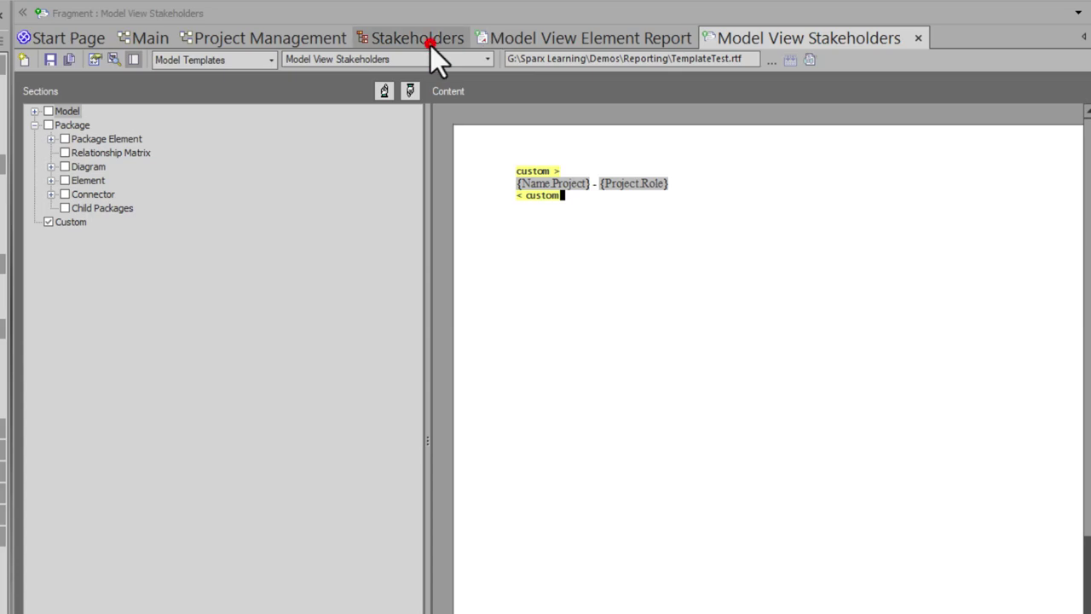
Regenerate the Stakeholders package report from the dashboard with the Model View Element Report template
left_click(430, 43)
left_click(726, 228)
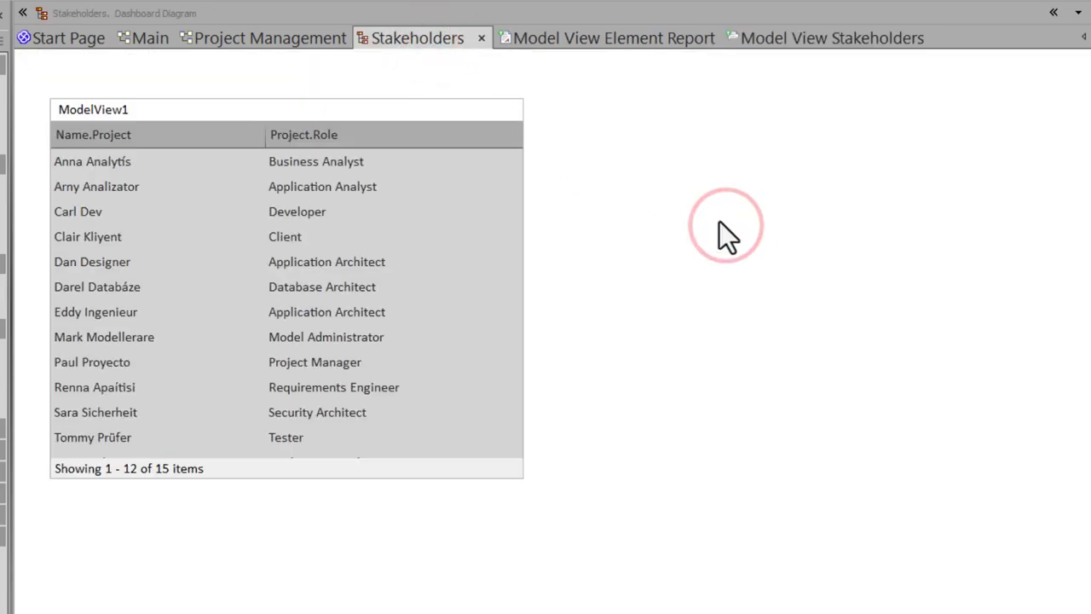
key("F8")
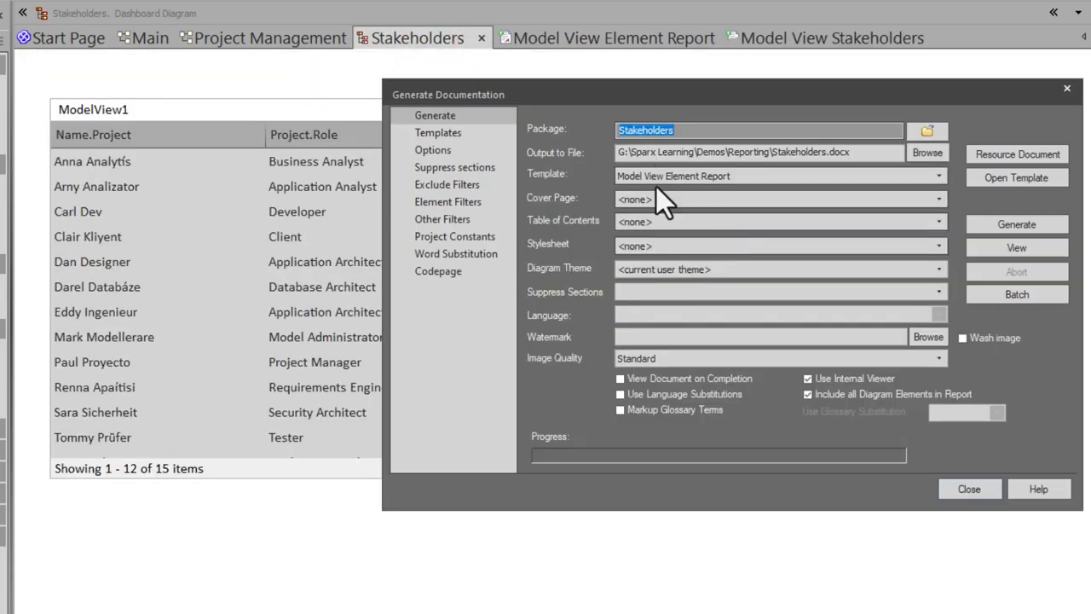
left_click(1016, 228)
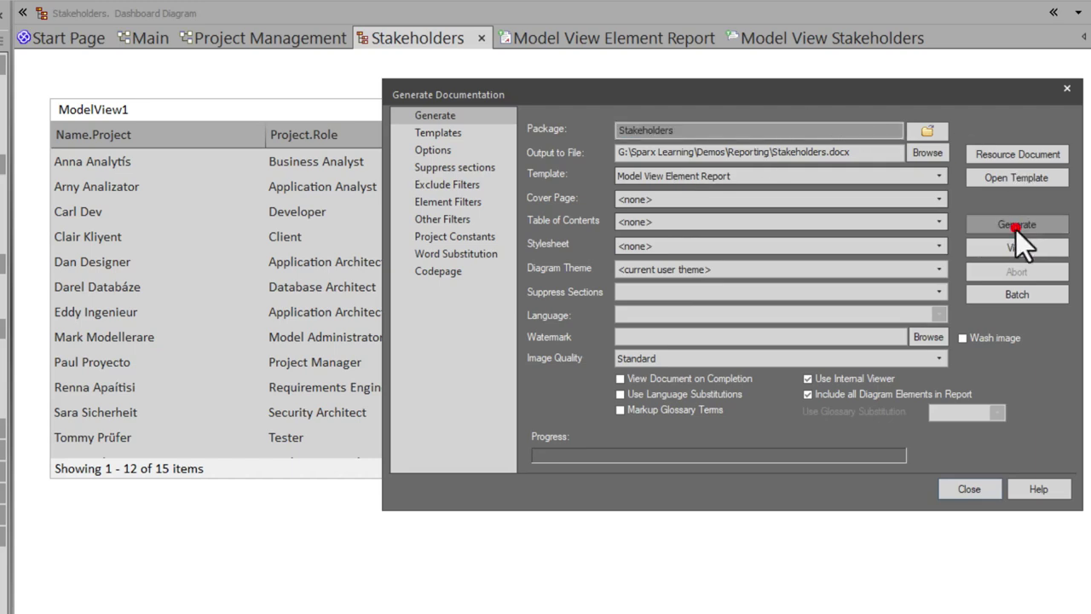
View the regenerated Stakeholders.docx report to check the name and role separation, close it, and return to the Model View Stakeholders fragment
left_click(1015, 249)
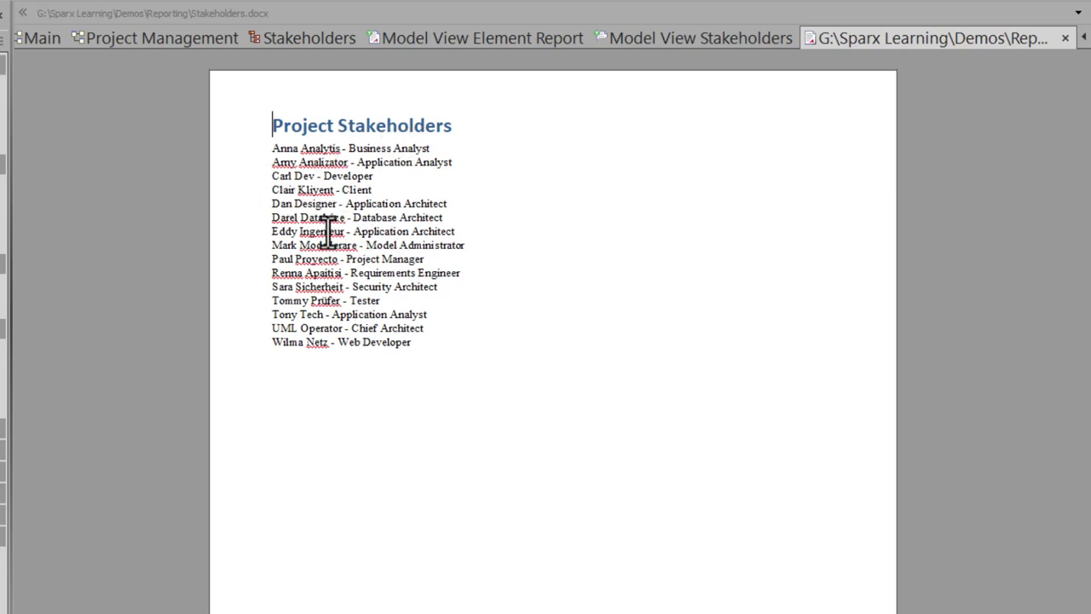
left_click(1064, 39)
left_click(808, 42)
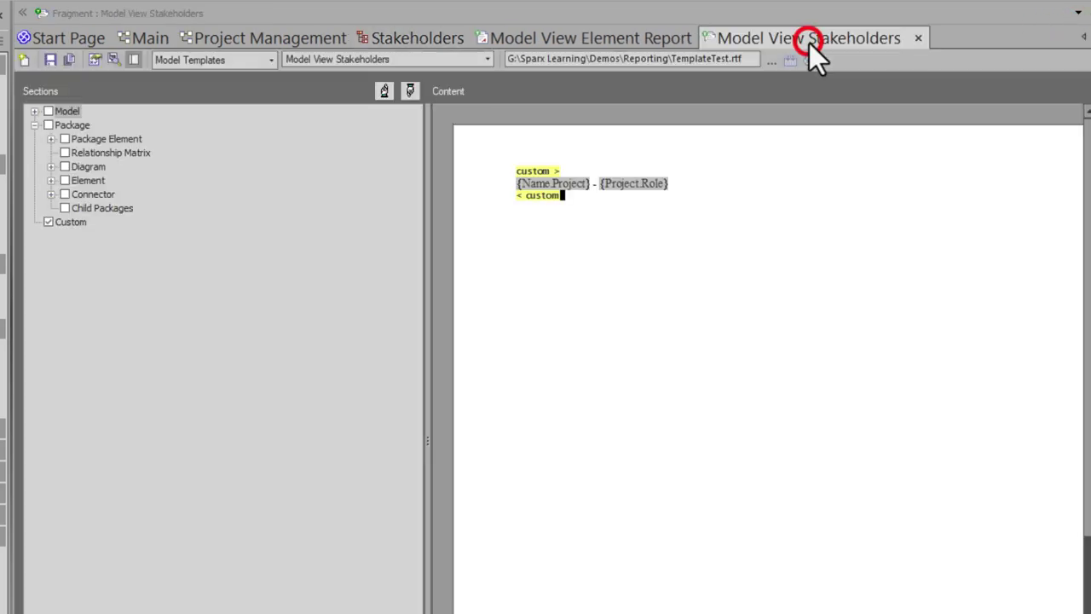
Format the Name.Project and Project.Role line in the fragment as Calibri, size 12, and save the fragment
triple_click(680, 182)
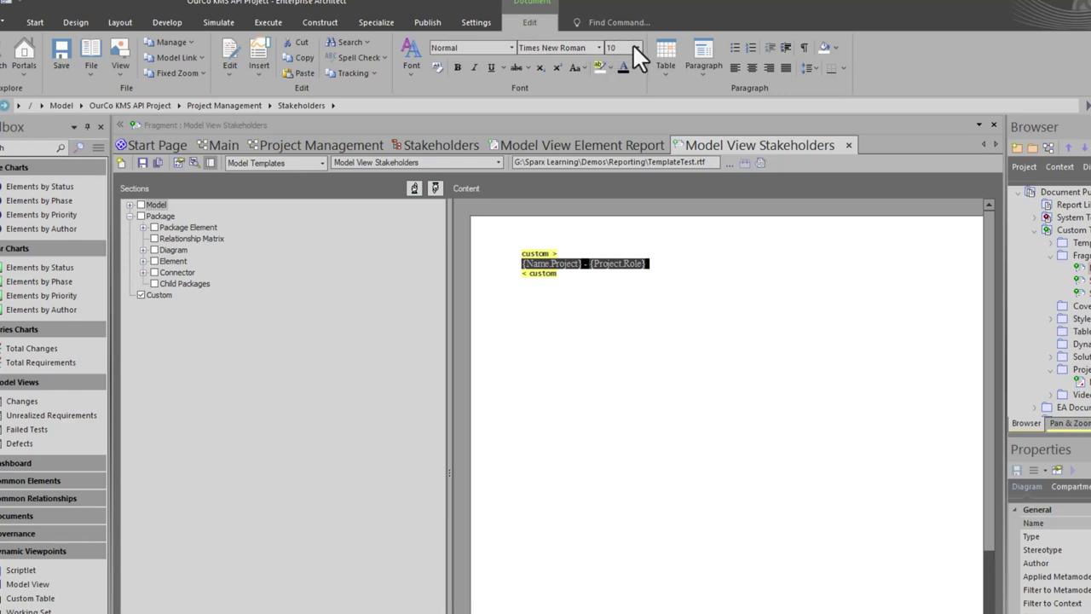
left_click(599, 47)
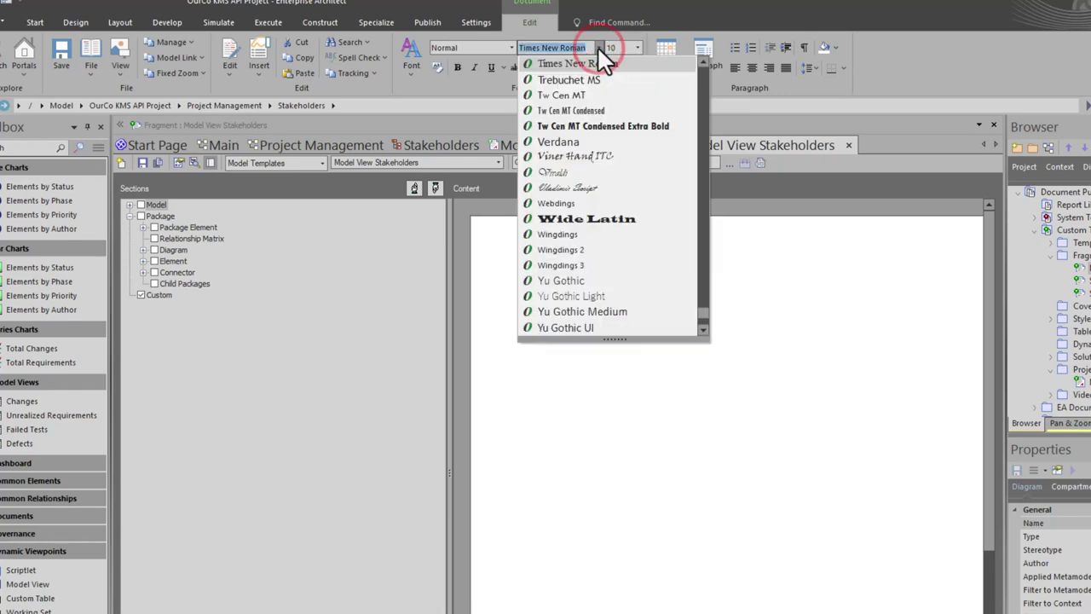
type("c")
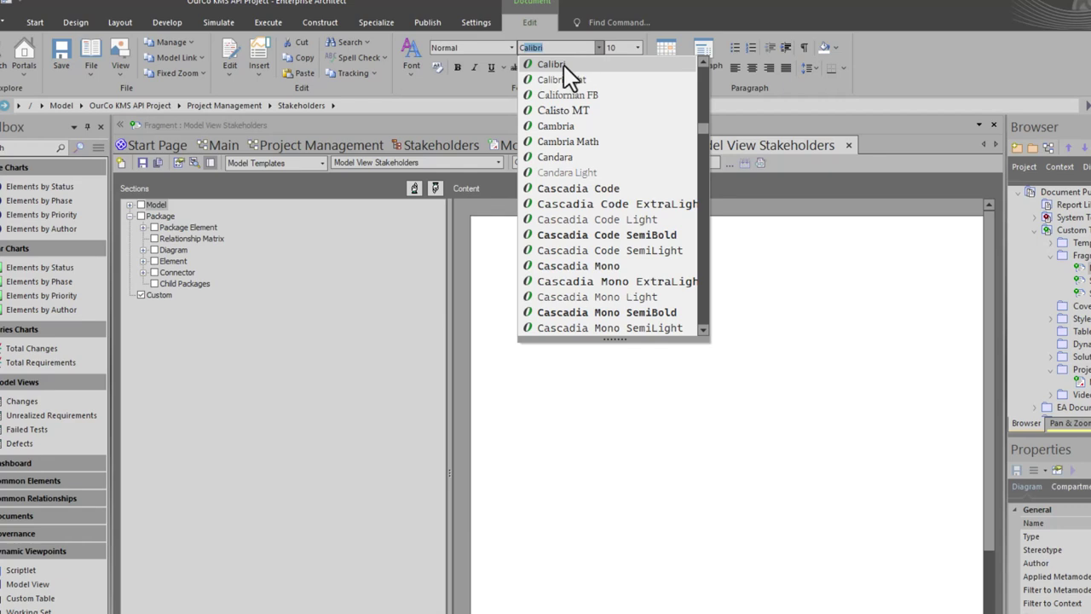
left_click(564, 63)
left_click(638, 47)
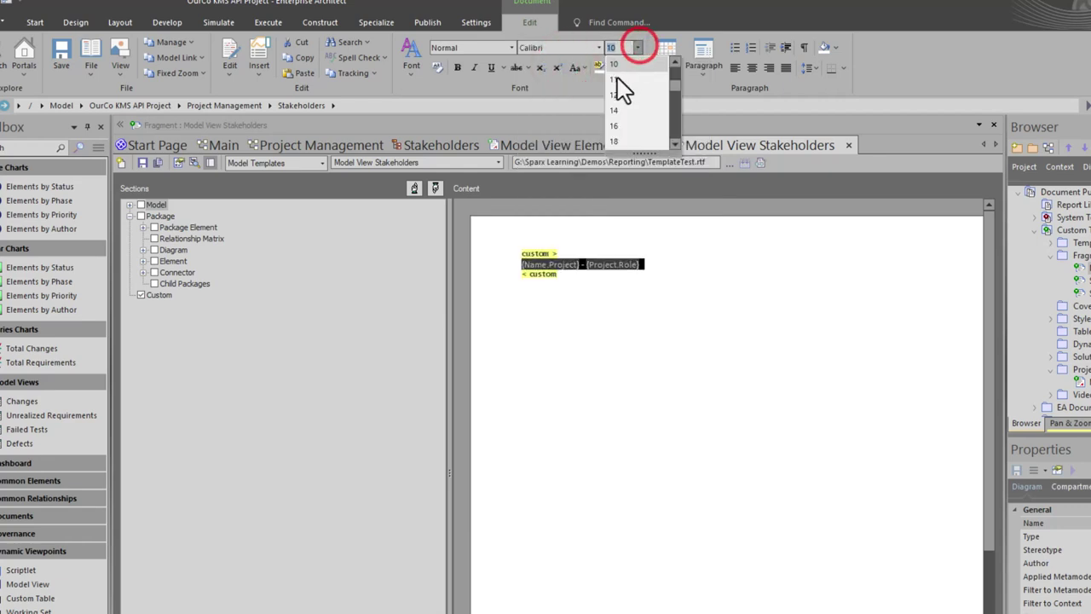
left_click(617, 96)
left_click(700, 263)
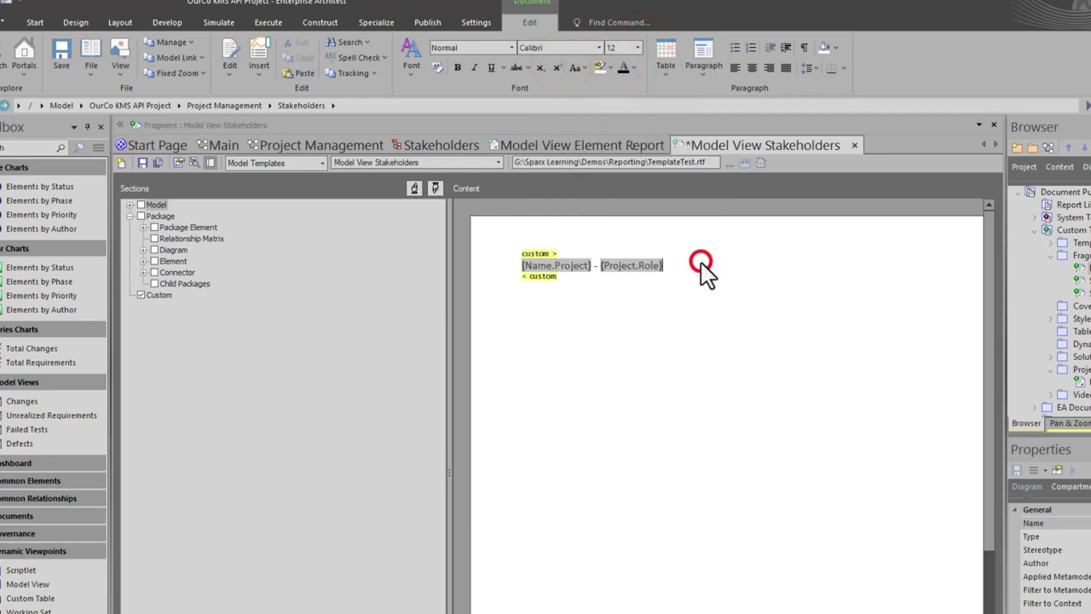
key("ctrl+s")
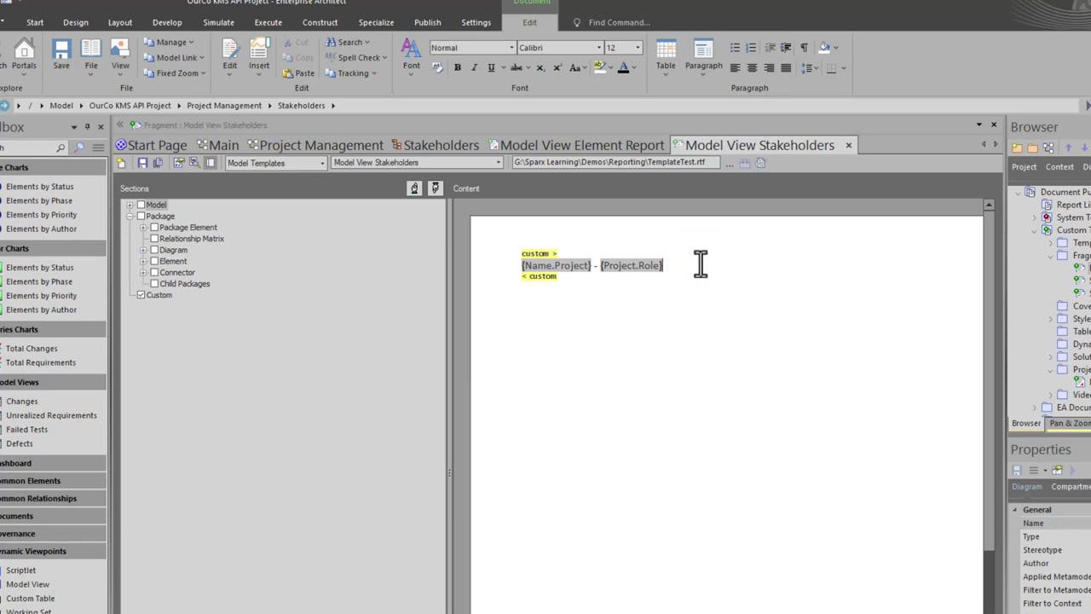
Regenerate the Stakeholders package report from its dashboard with the Model View Element Report template, view the resulting document, and close it
left_click(442, 145)
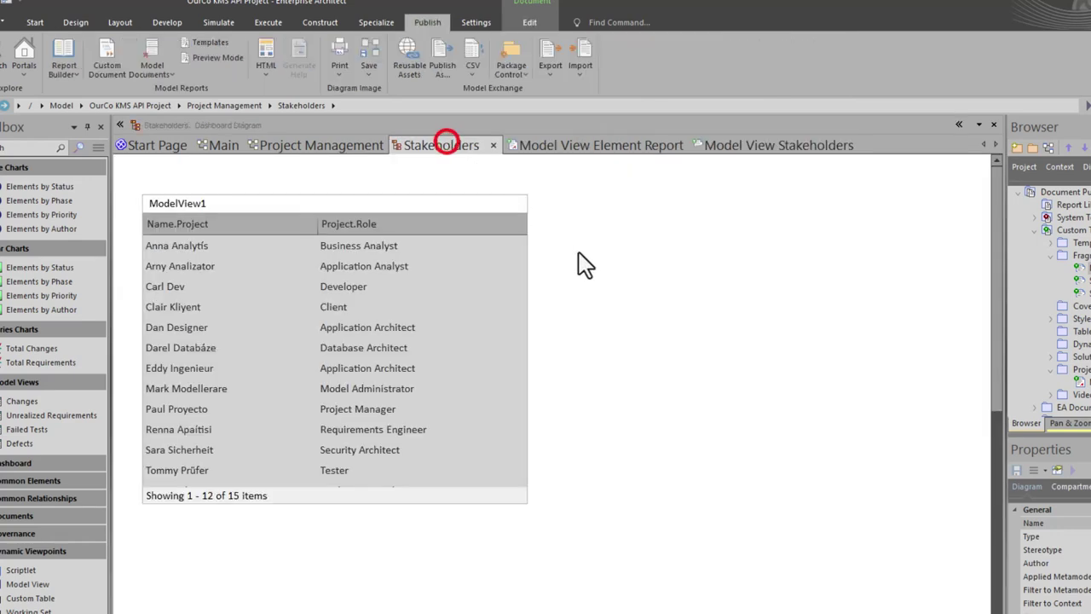
left_click(613, 279)
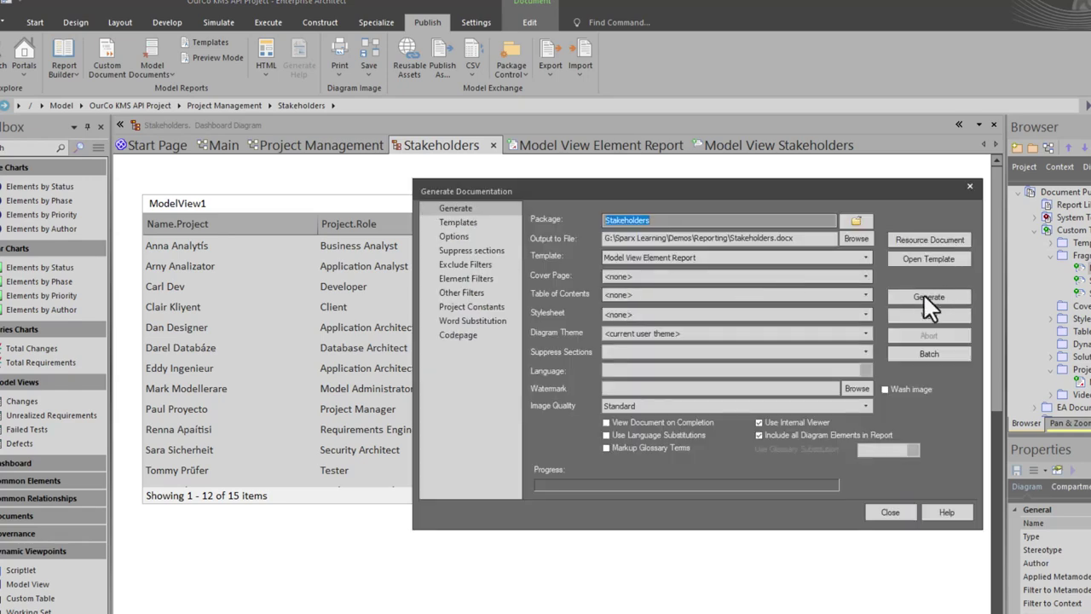
left_click(923, 296)
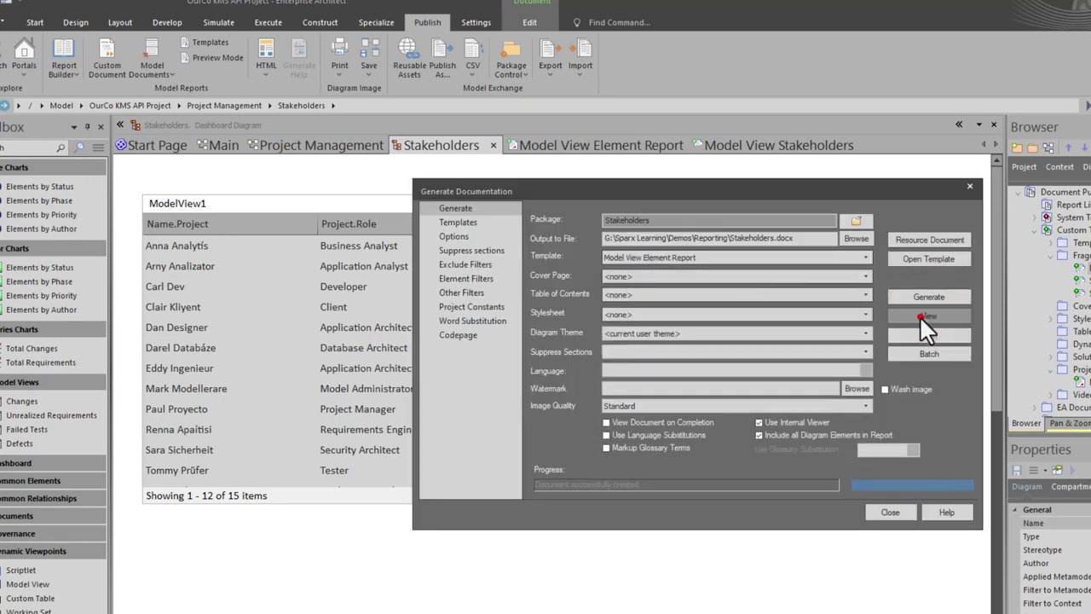
left_click(919, 316)
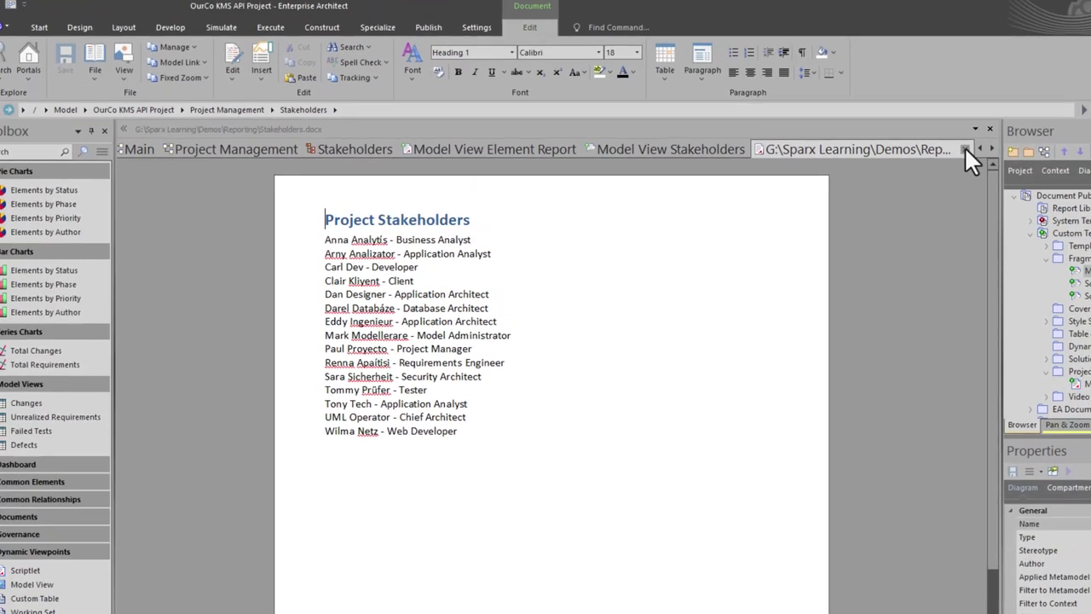
left_click(1075, 28)
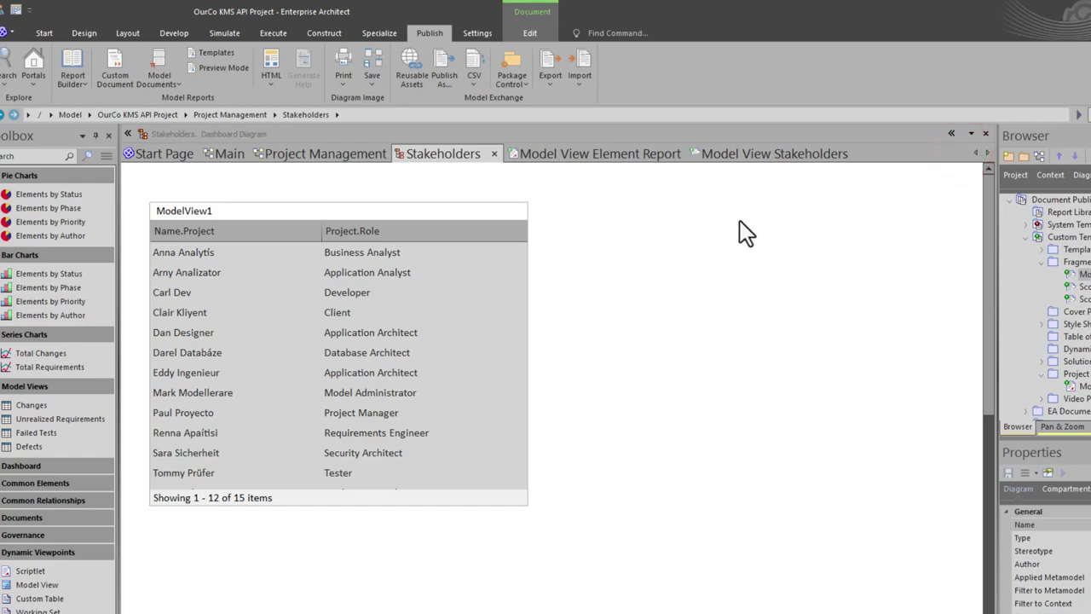
Insert a table of 2 rows and 2 columns above the fields in the Model View Stakeholders fragment, with column headings Name and Role
left_click(731, 153)
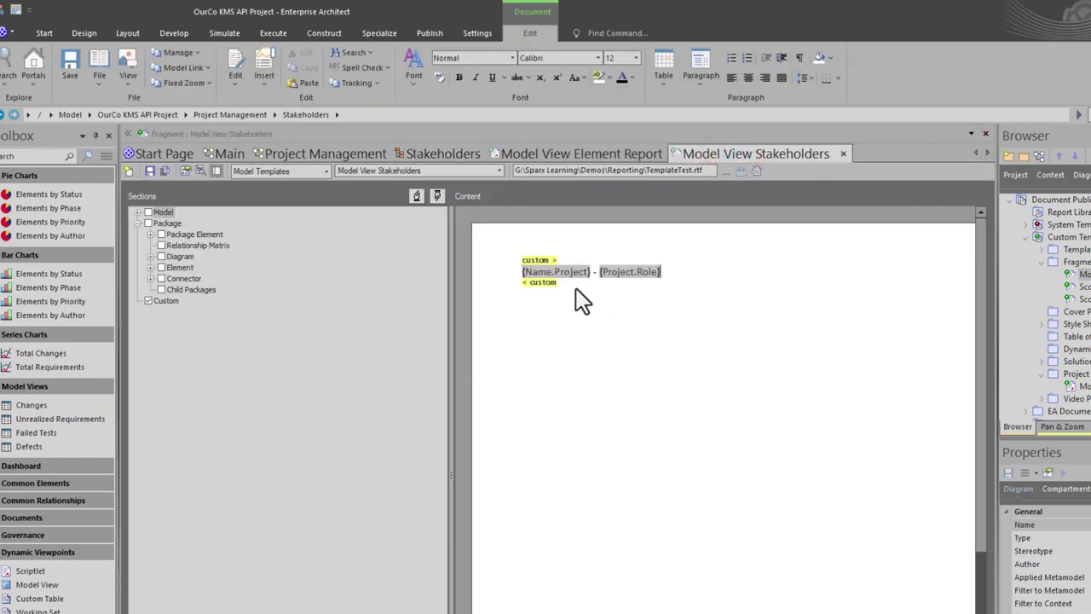
left_click(566, 259)
key("Return")
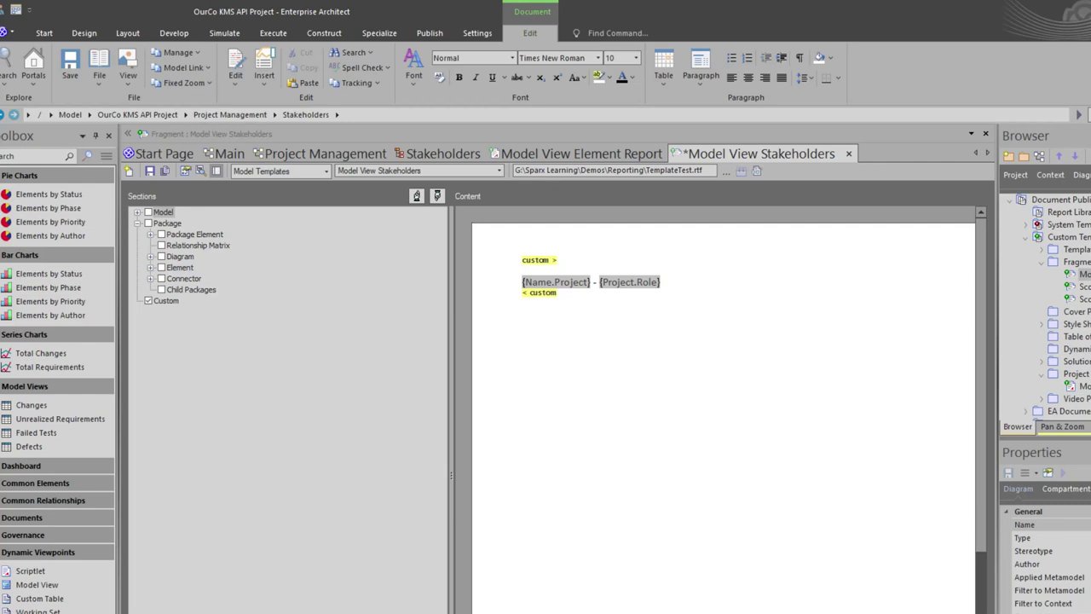
left_click(565, 262)
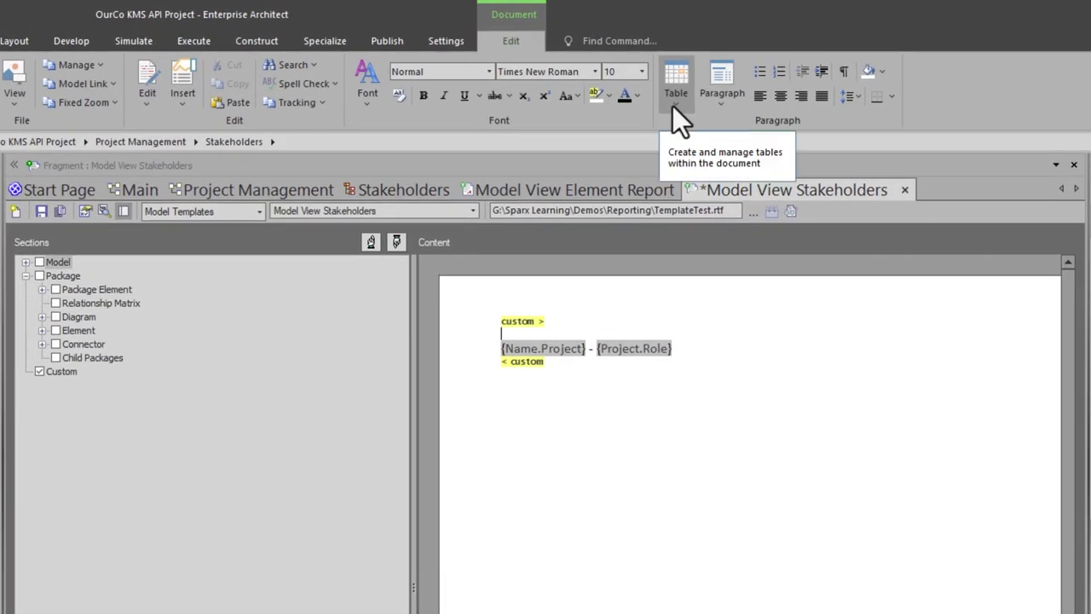
left_click(681, 105)
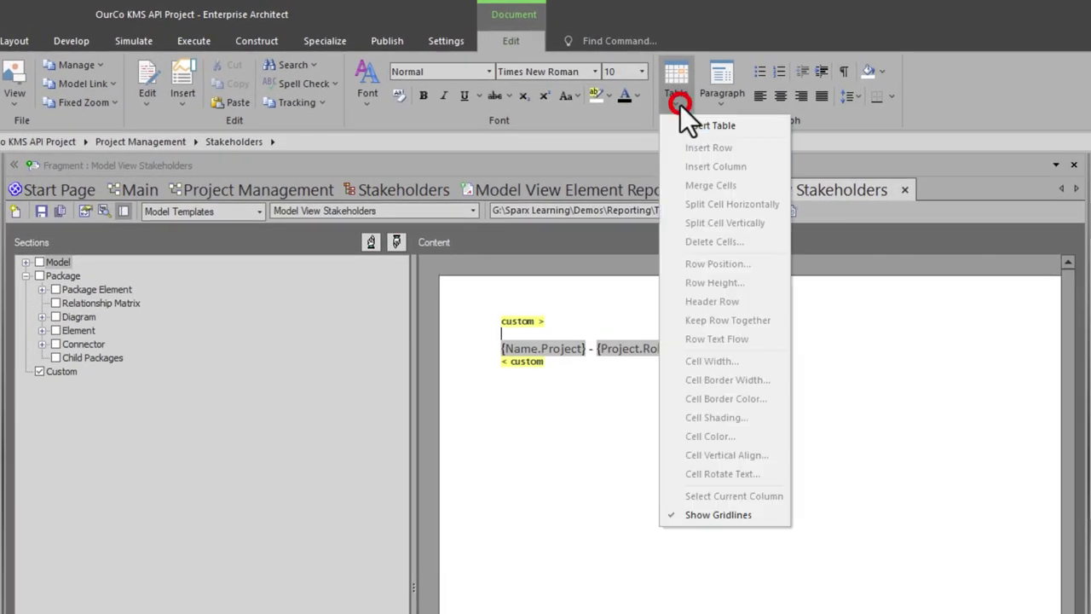
left_click(688, 124)
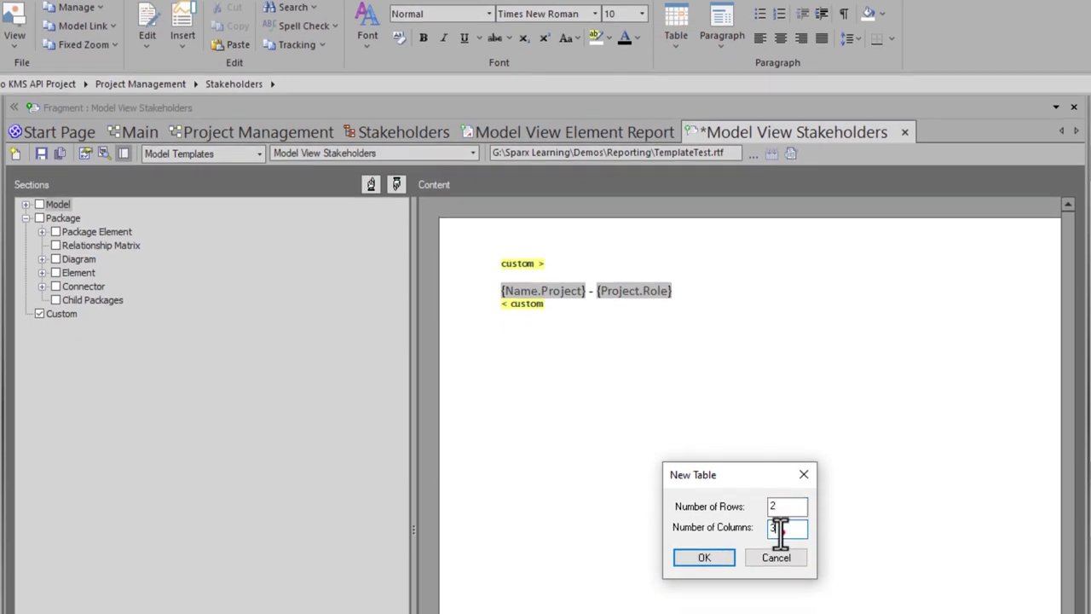
double_click(780, 529)
type("2")
left_click(700, 558)
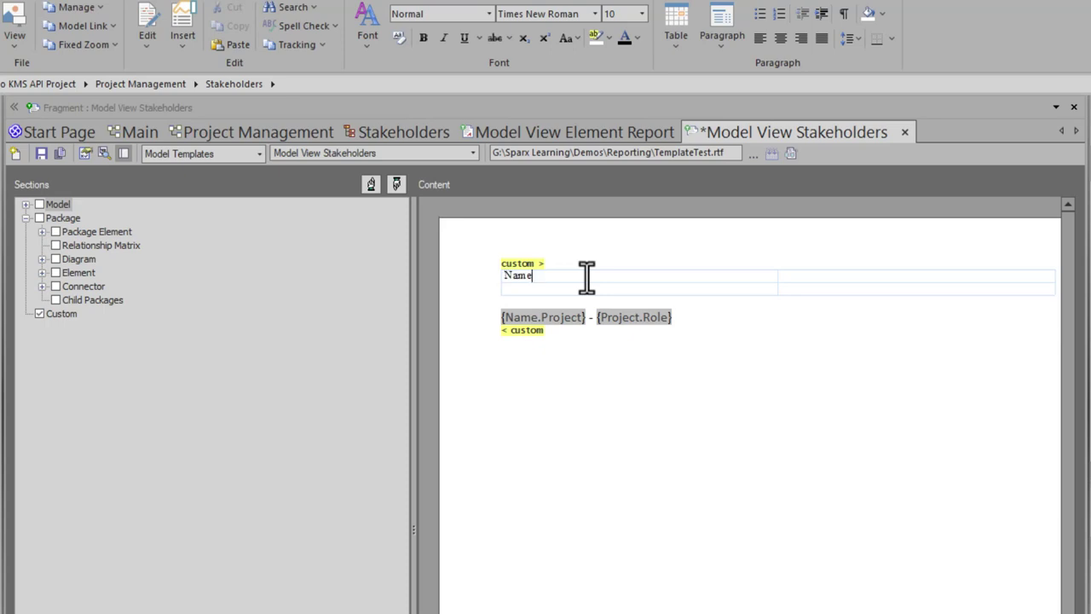
key("Tab")
type("R")
Format the table's Name and Role heading row as bold Calibri, size 14
left_click(596, 277)
left_click_drag(596, 277, 840, 267)
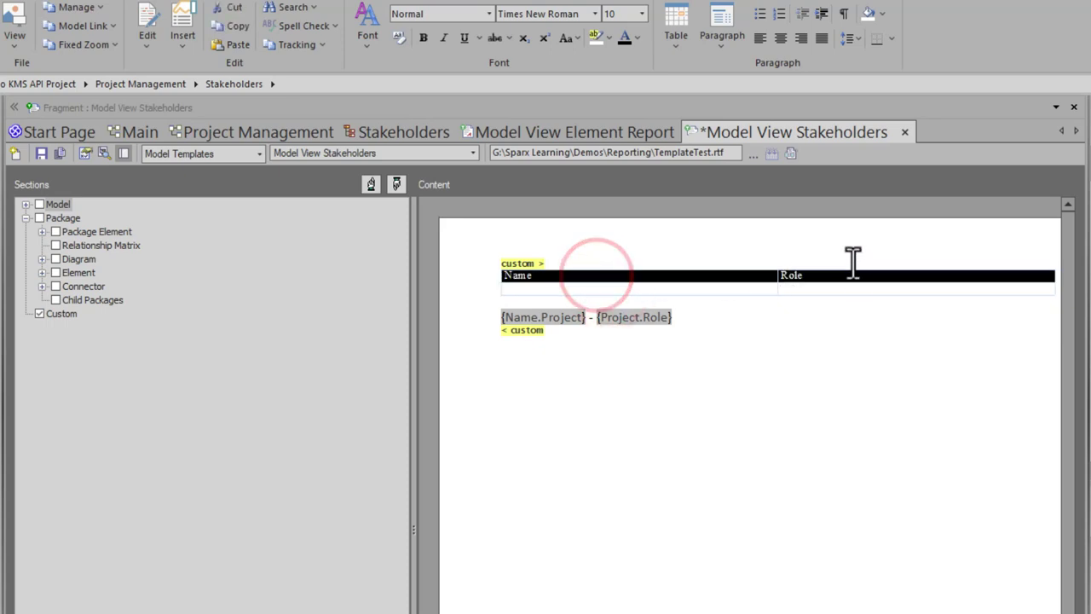
left_click(596, 13)
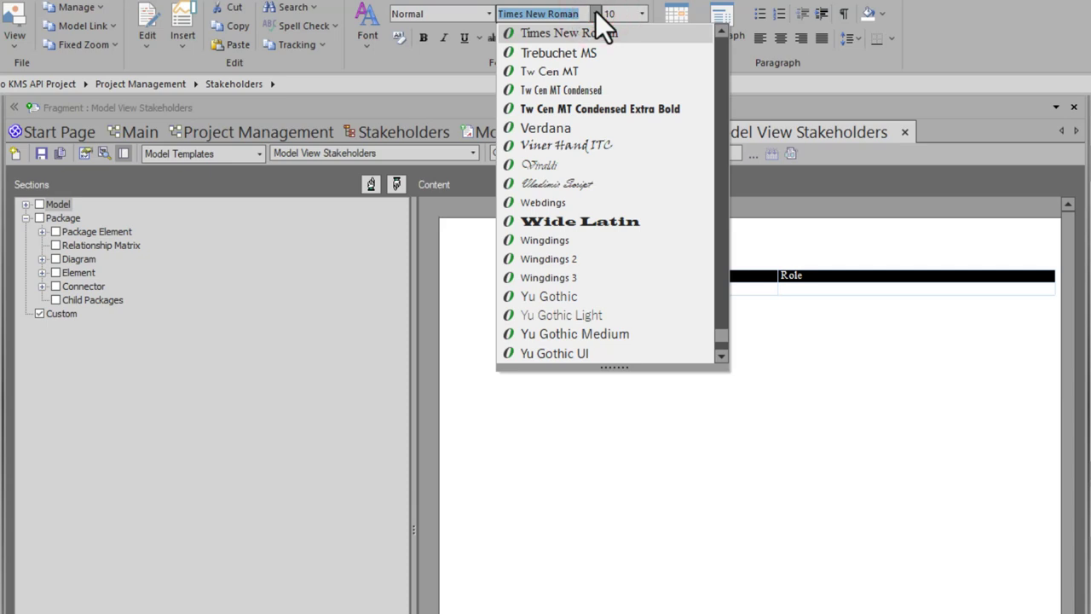
type("c")
left_click(558, 36)
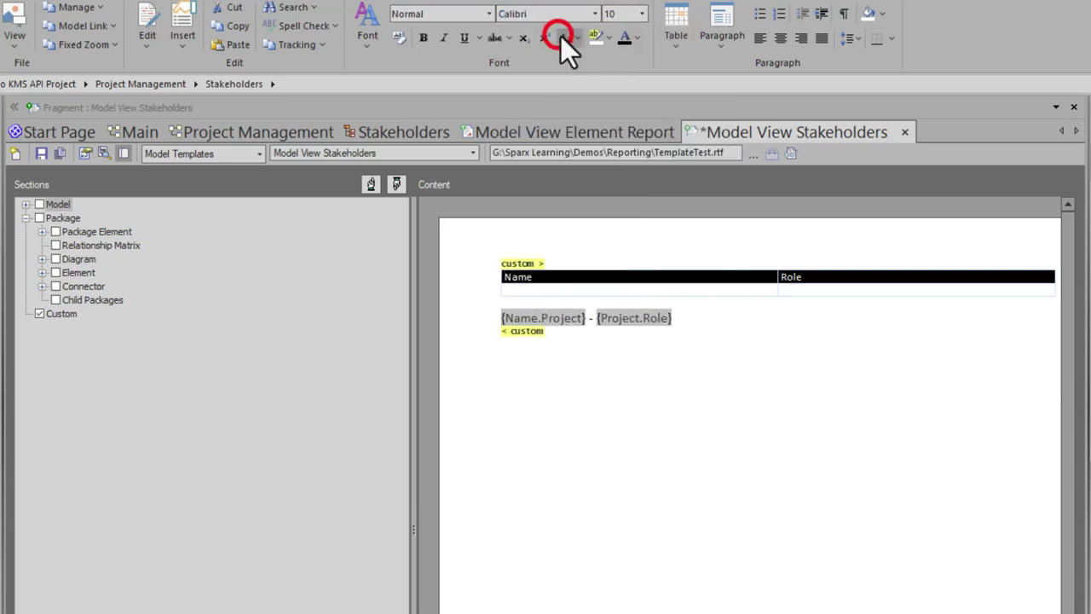
left_click(420, 41)
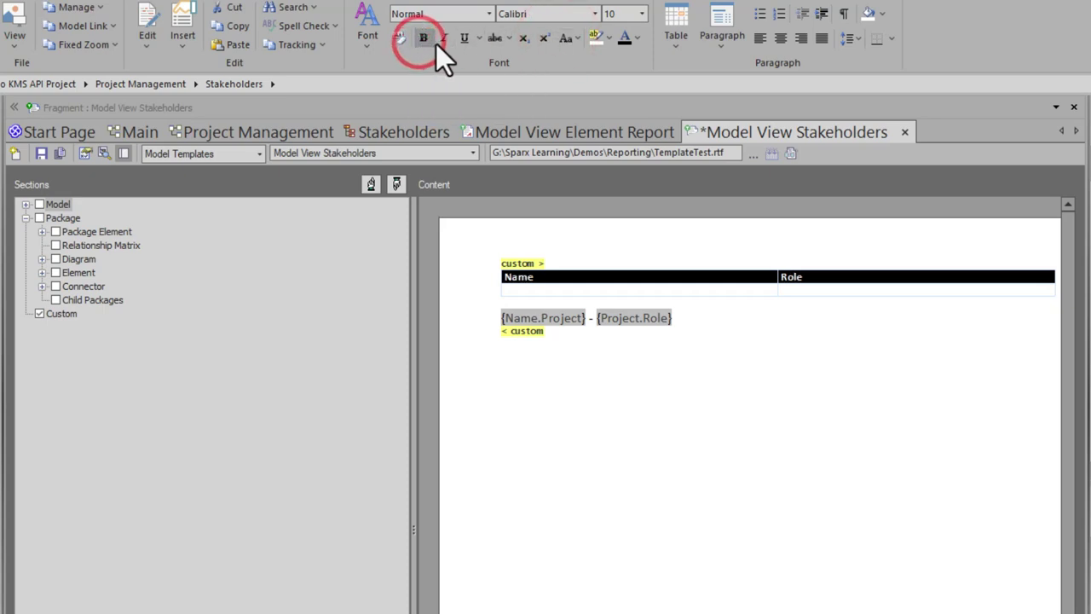
left_click(645, 13)
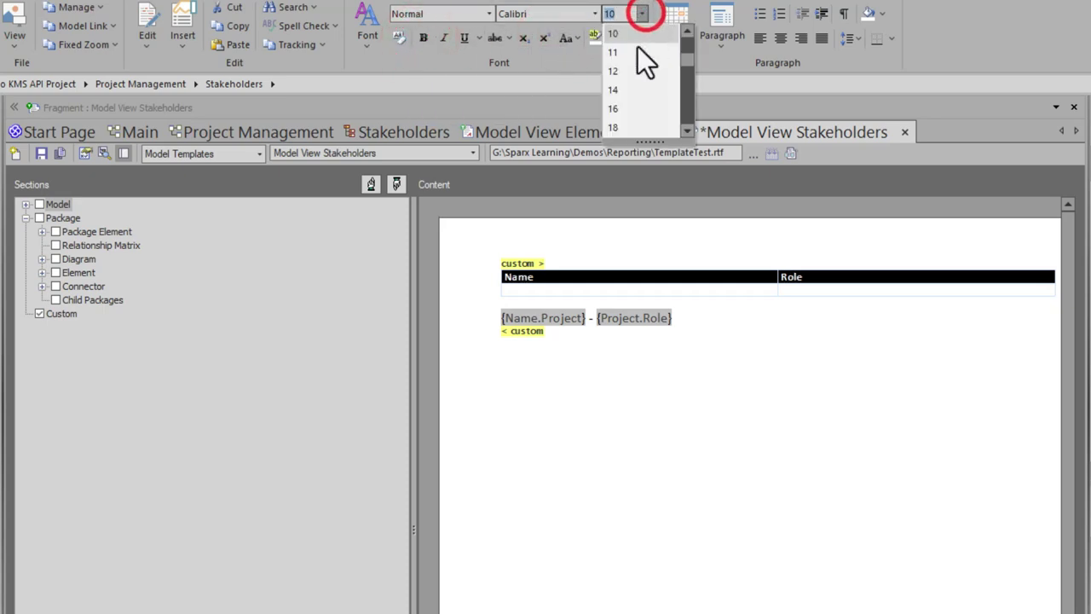
left_click(628, 73)
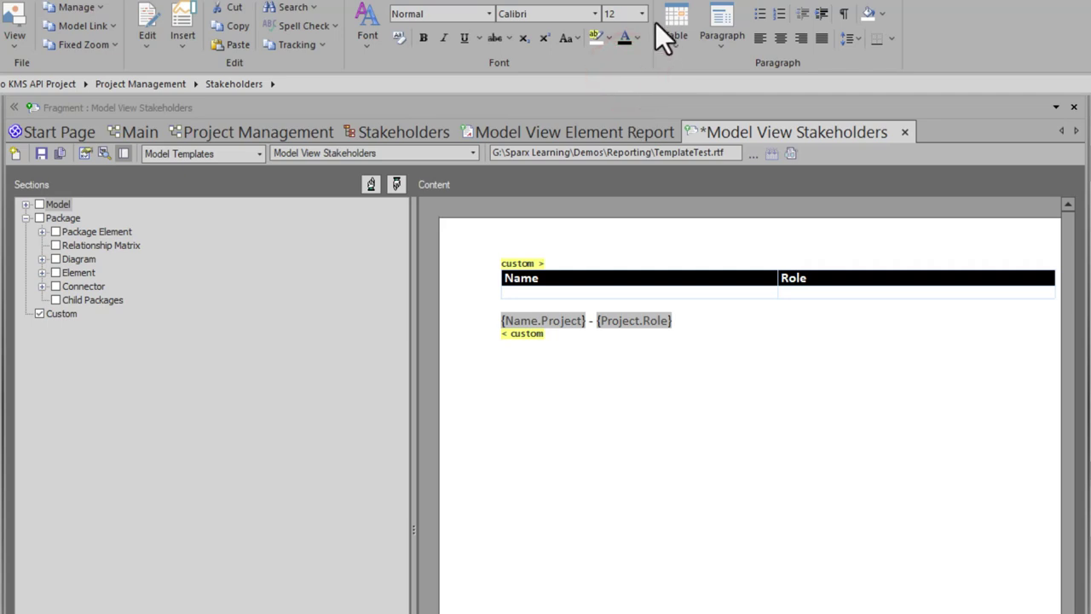
left_click(644, 14)
left_click(619, 53)
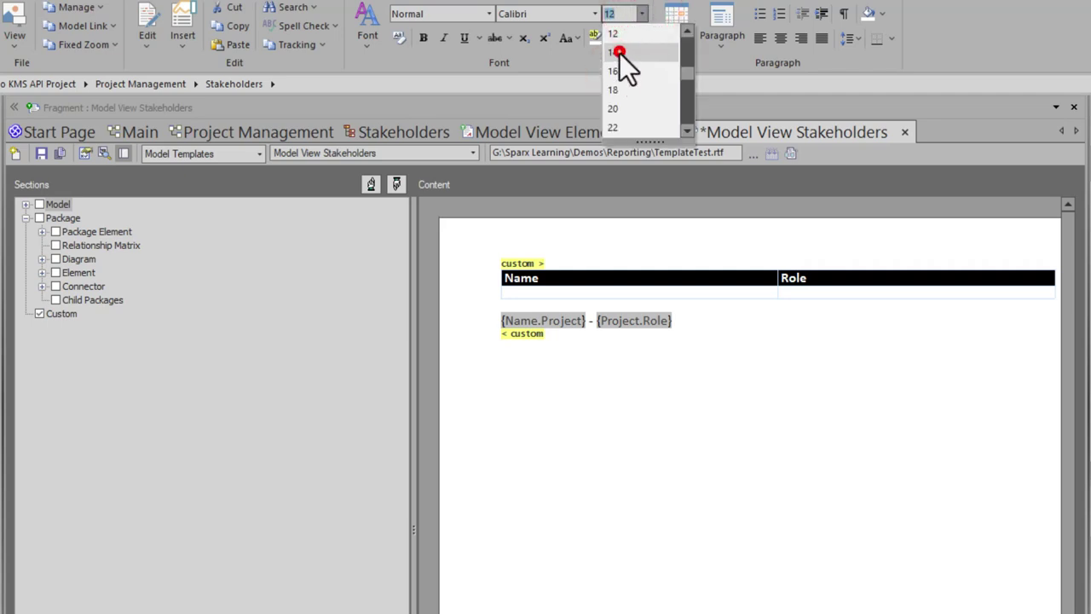
left_click(558, 294)
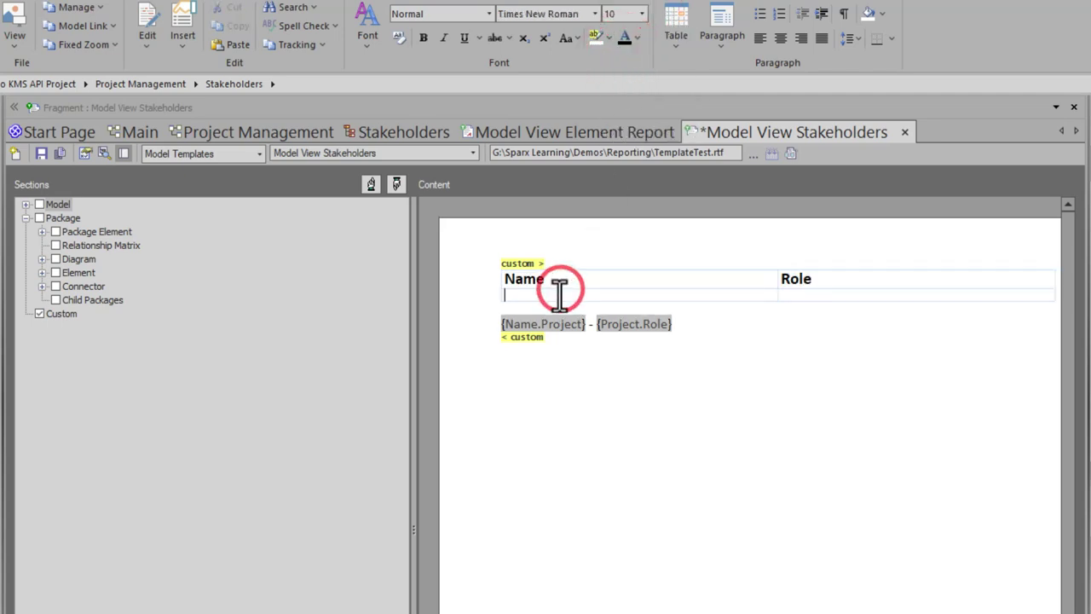
left_click_drag(558, 277, 774, 278)
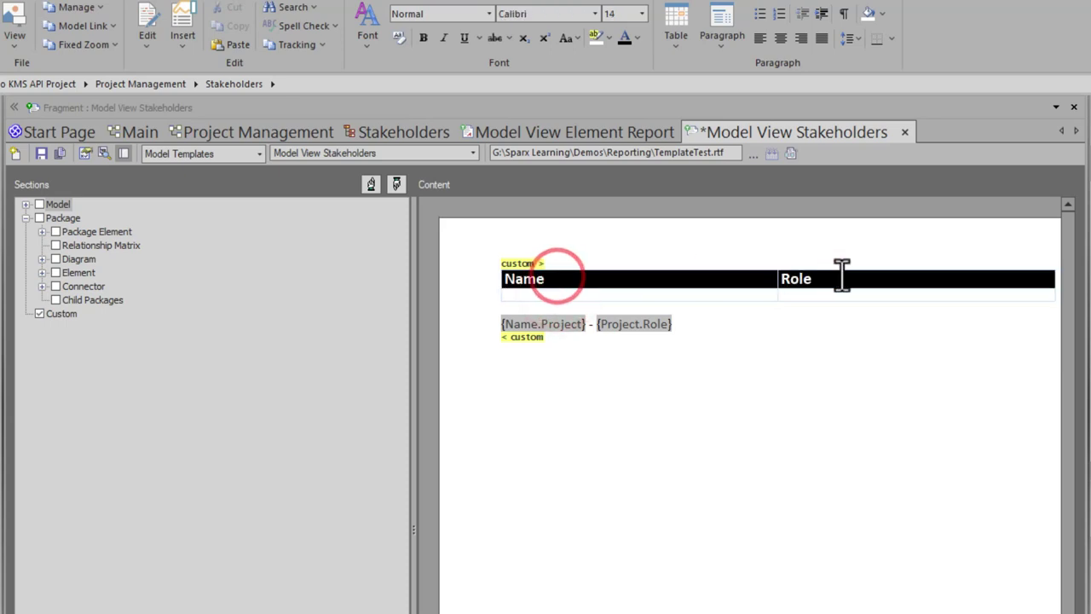
Move the Name.Project field from the line below the table into the empty cell under the Name heading
left_click(607, 294)
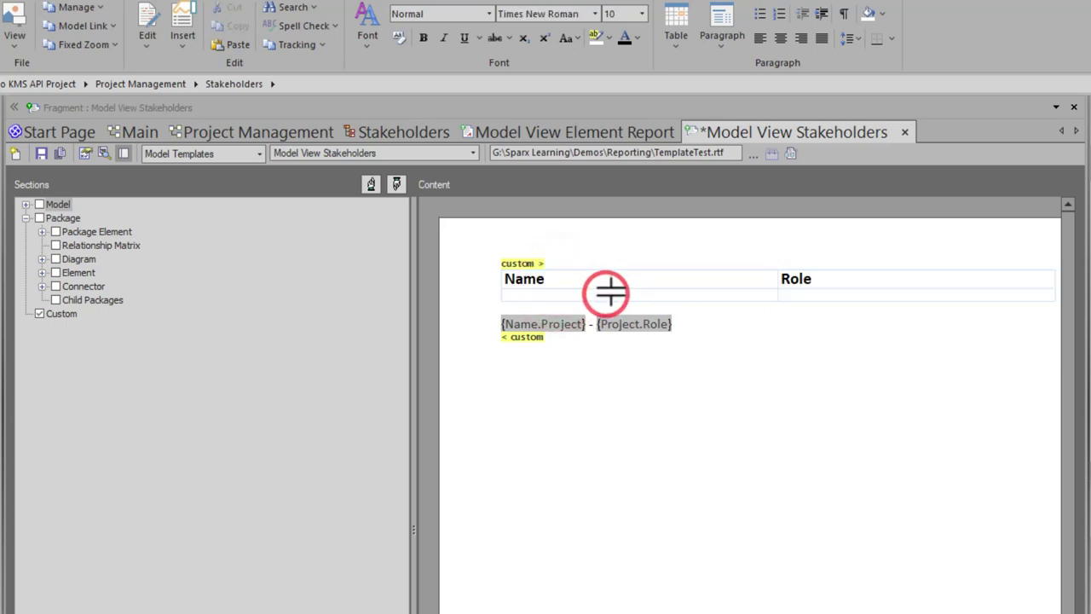
left_click(536, 324)
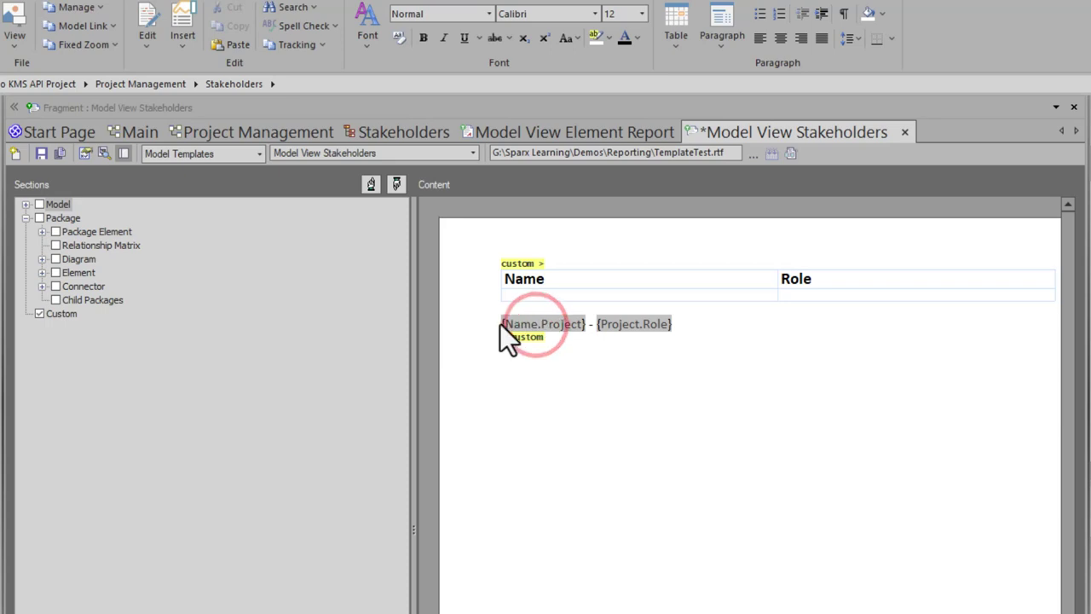
left_click(502, 323)
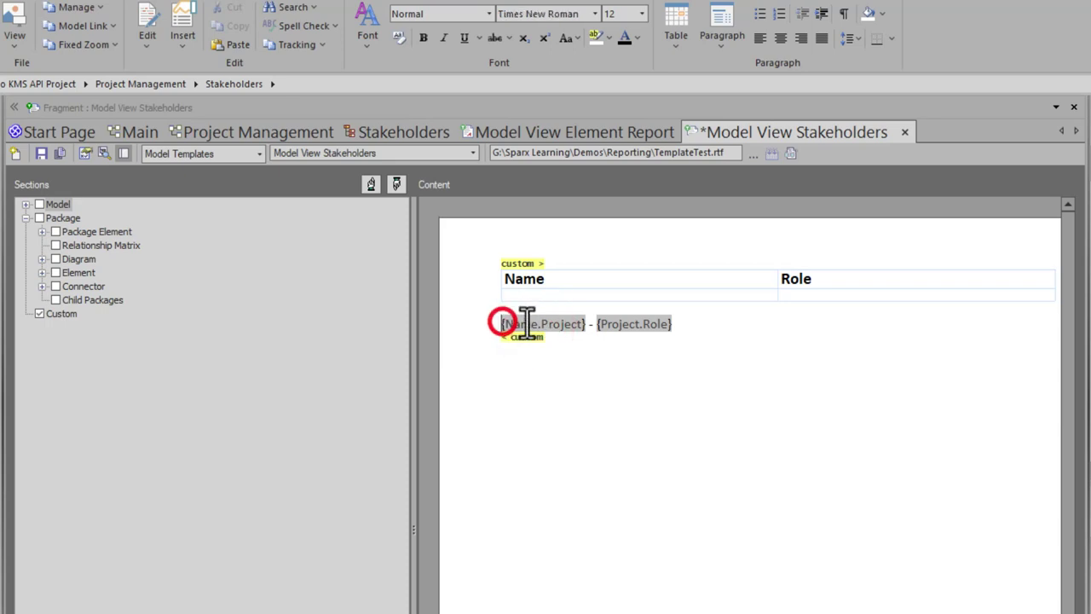
left_click(583, 324)
left_click_drag(583, 324, 480, 324)
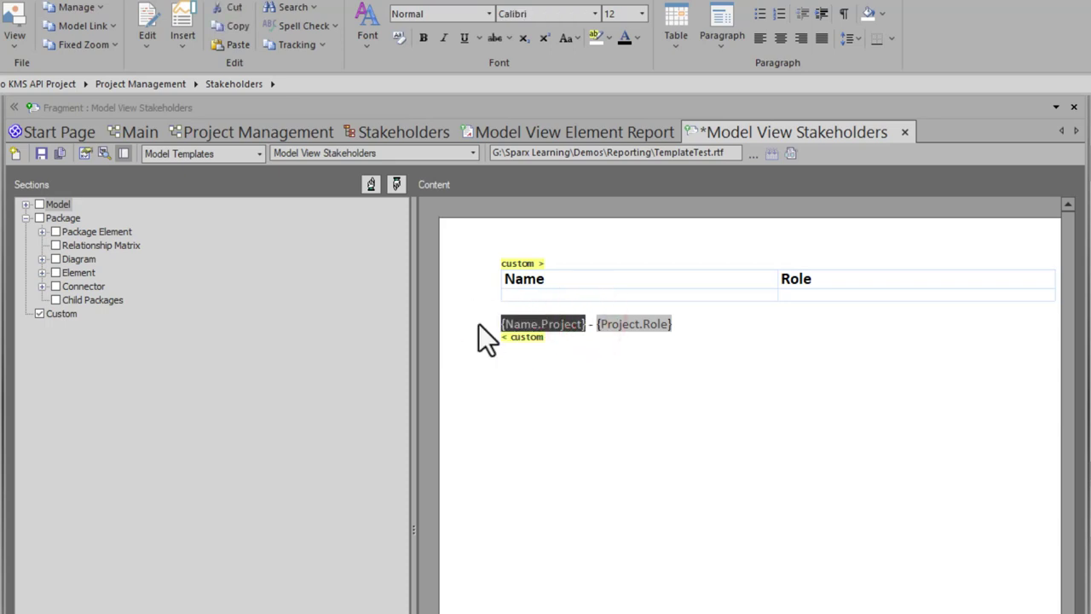
key("ctrl+x")
left_click(570, 292)
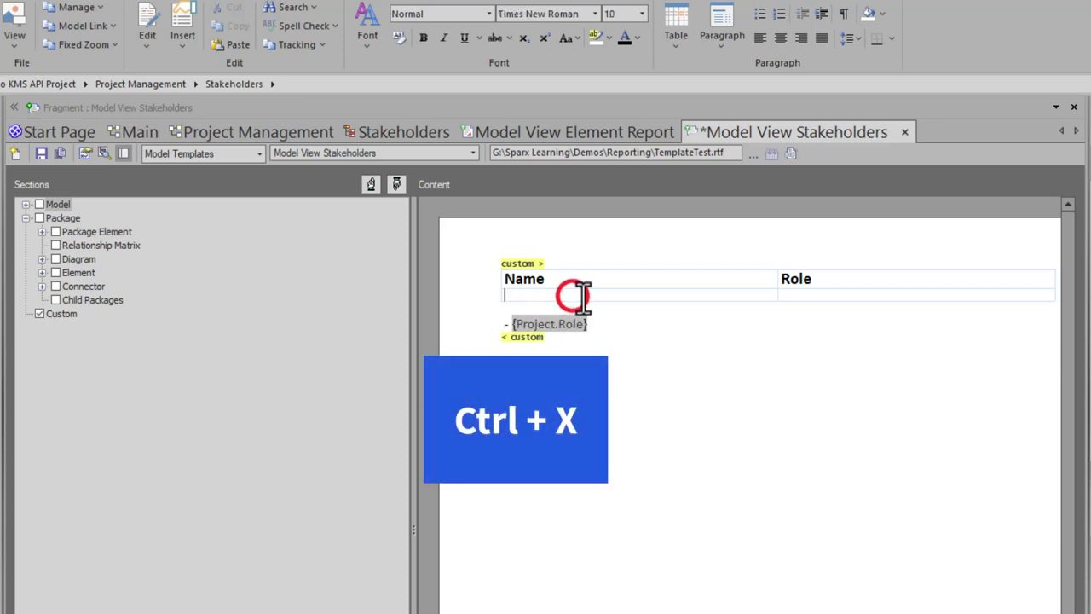
key("ctrl+v")
Move the Project.Role field from the line below the table into the empty cell under the Role heading, without an extra line
left_click_drag(597, 327, 514, 328)
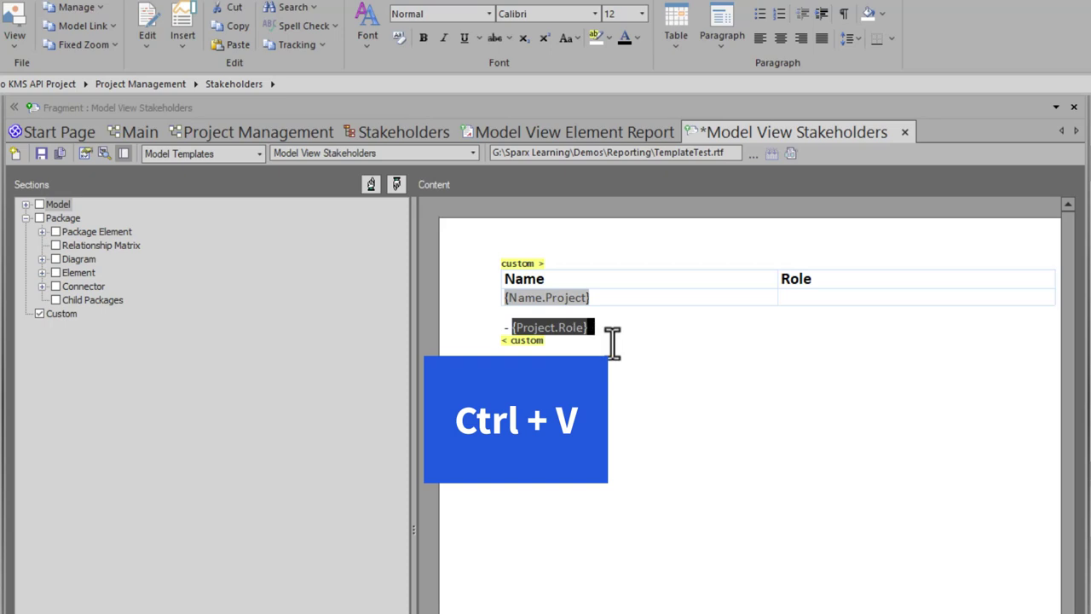
key("Delete")
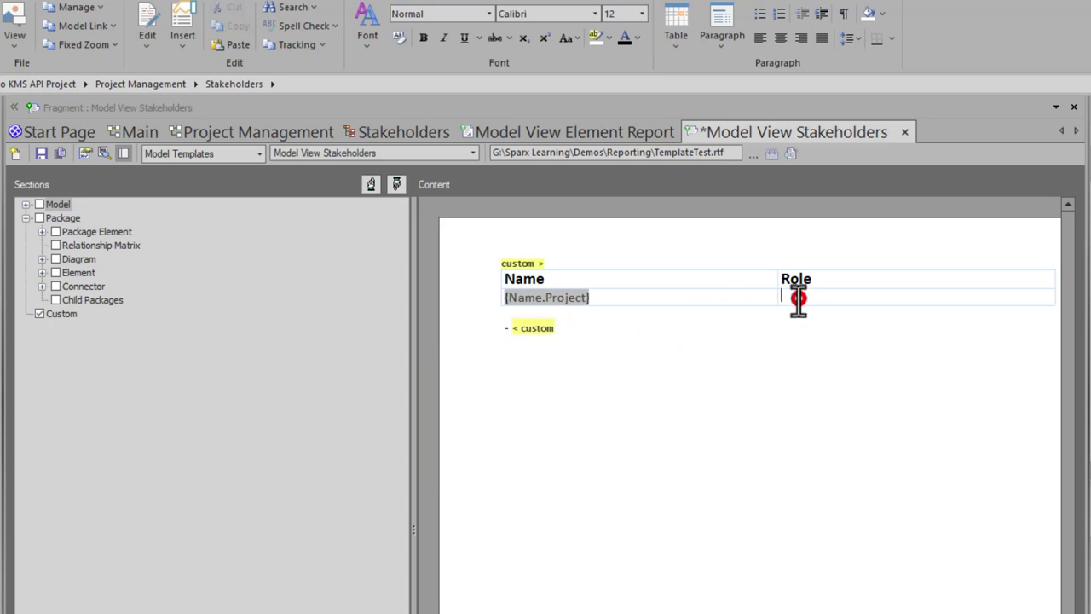
key("ctrl+v")
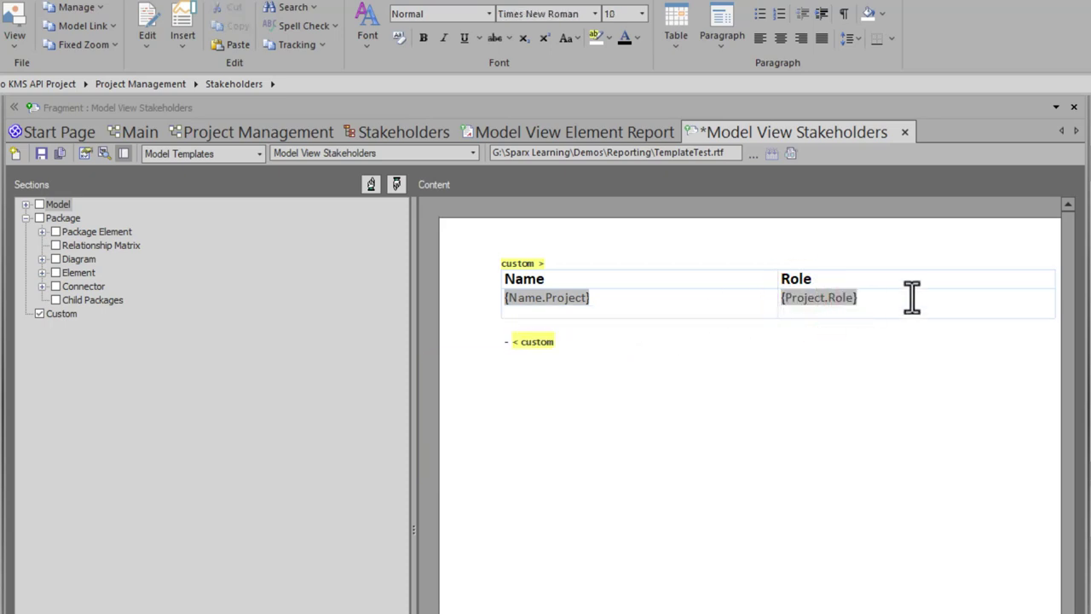
key("BackSpace")
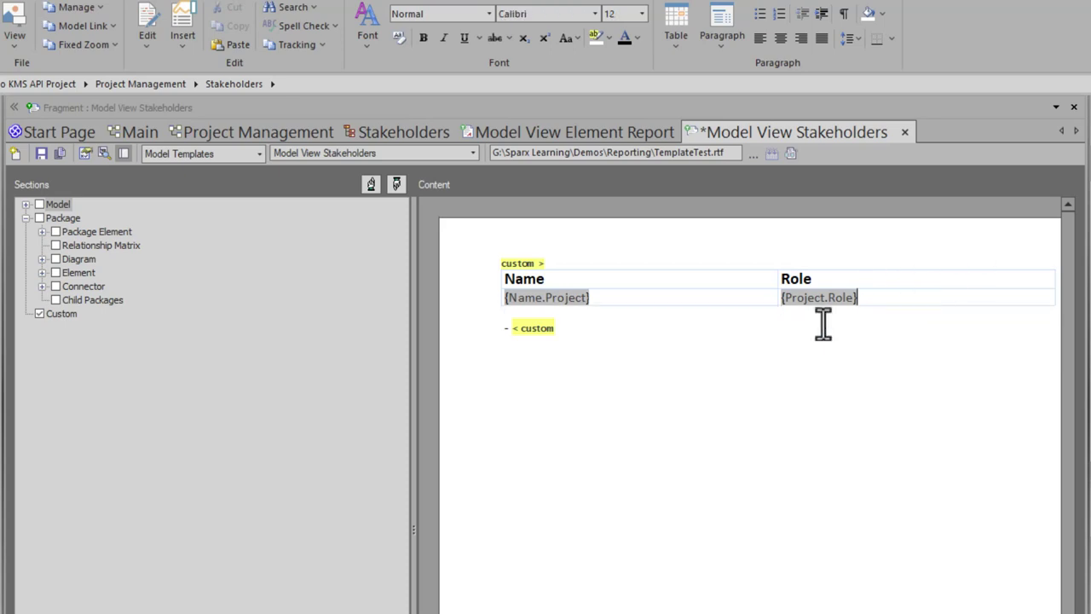
Remove the leftover dash line between the table and the closing custom tag, and save the Model View Stakeholders fragment
left_click(633, 309)
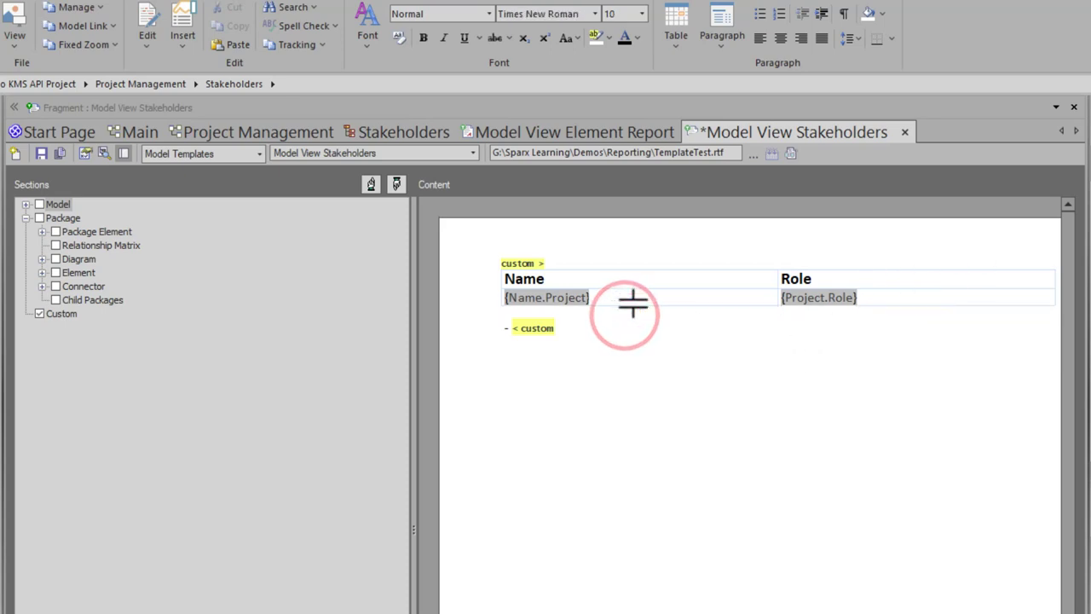
key("Delete")
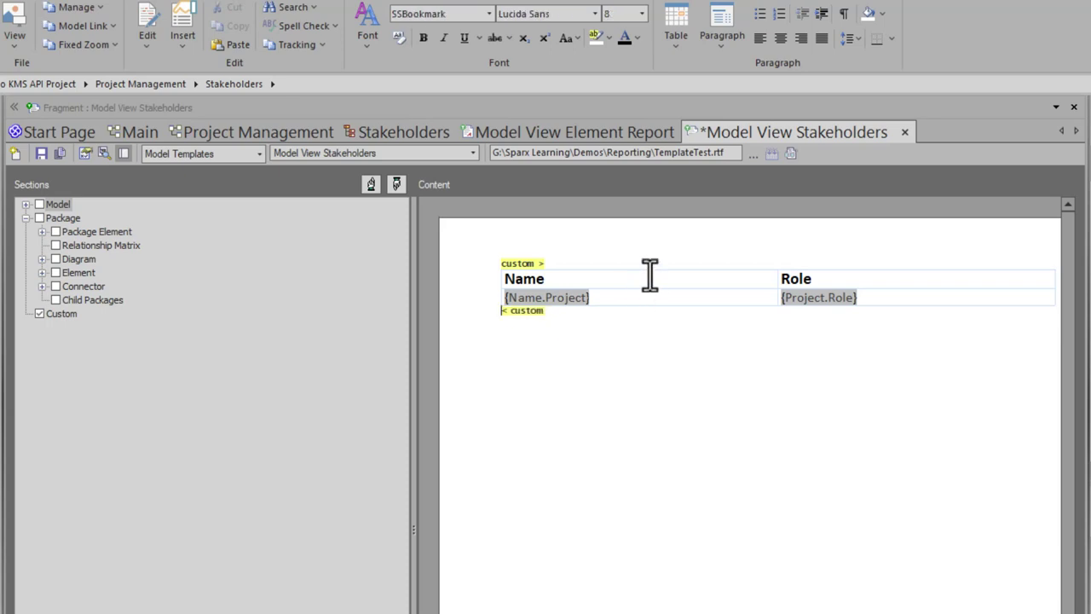
left_click(569, 265)
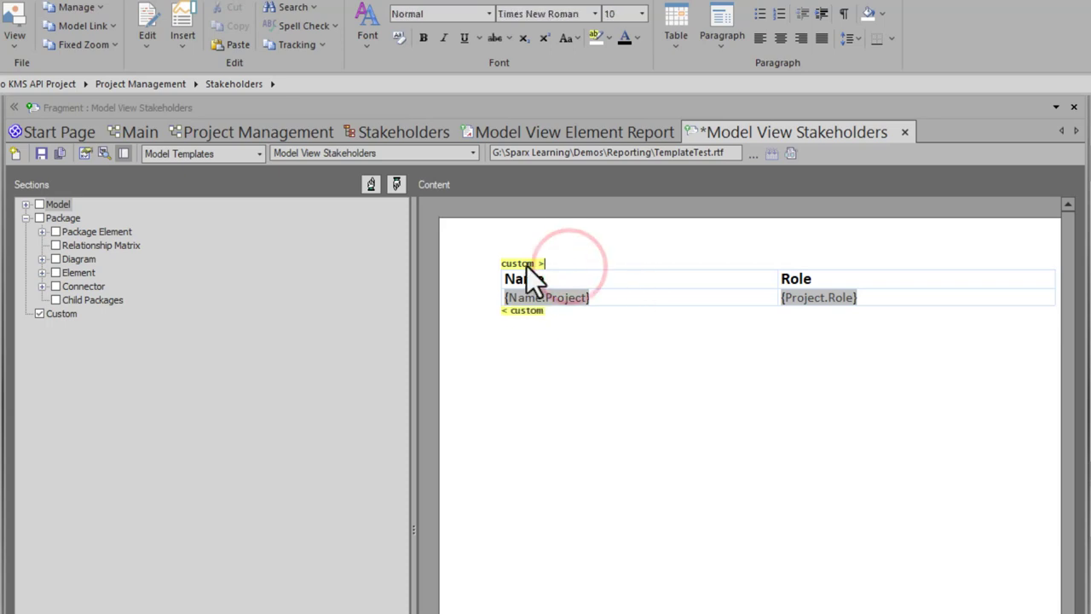
left_click(538, 314)
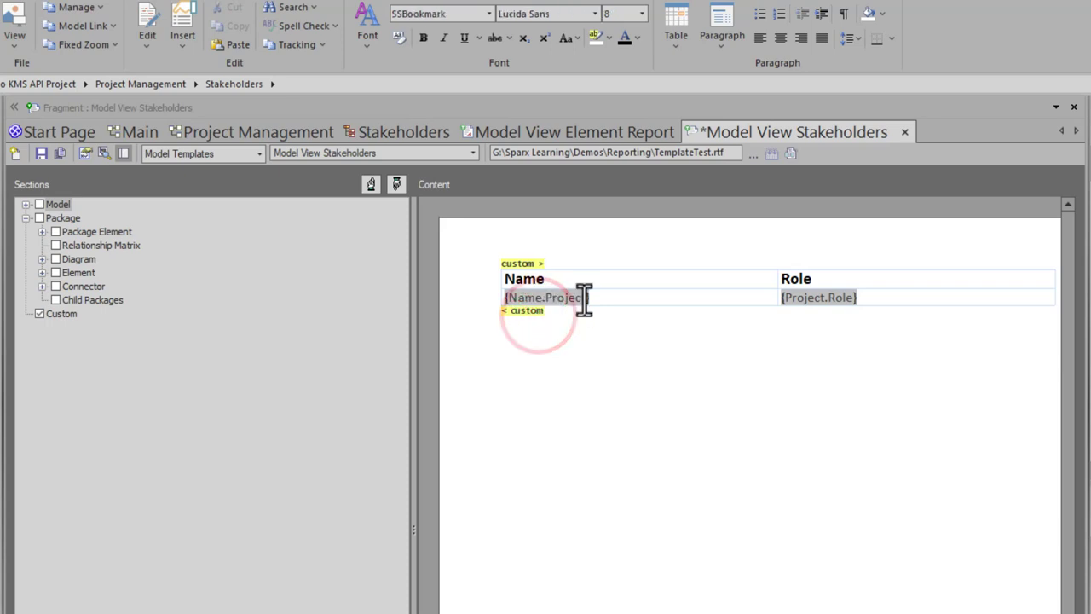
left_click(611, 279)
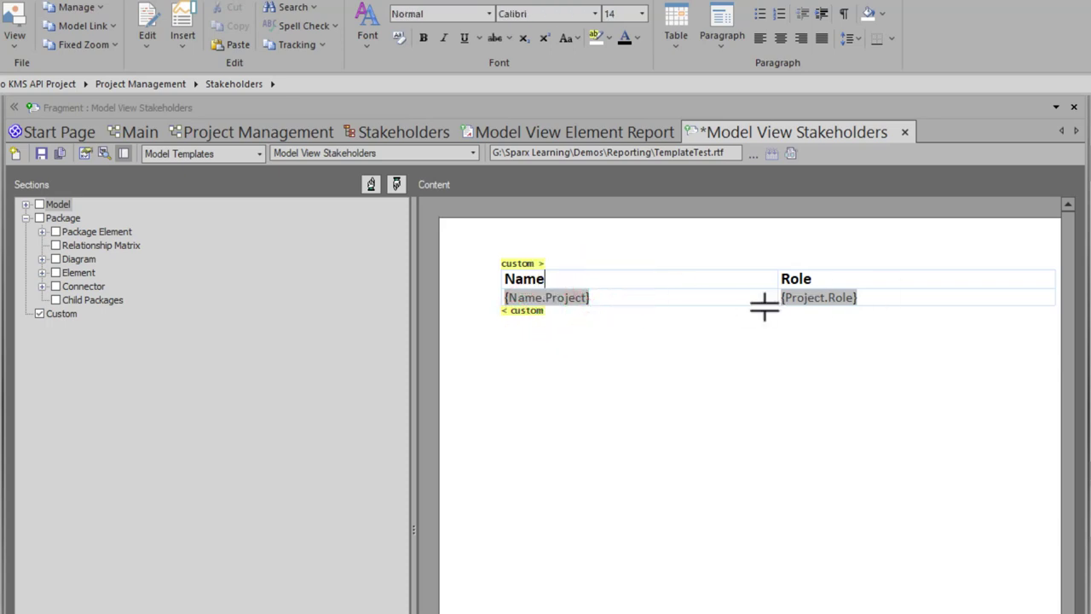
left_click(720, 400)
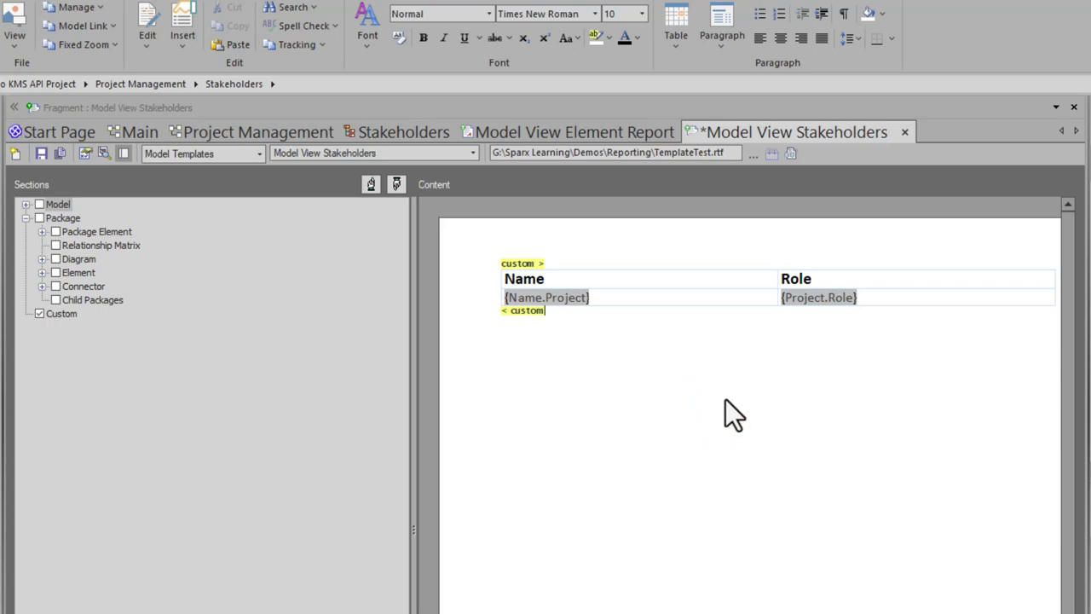
key("ctrl+s")
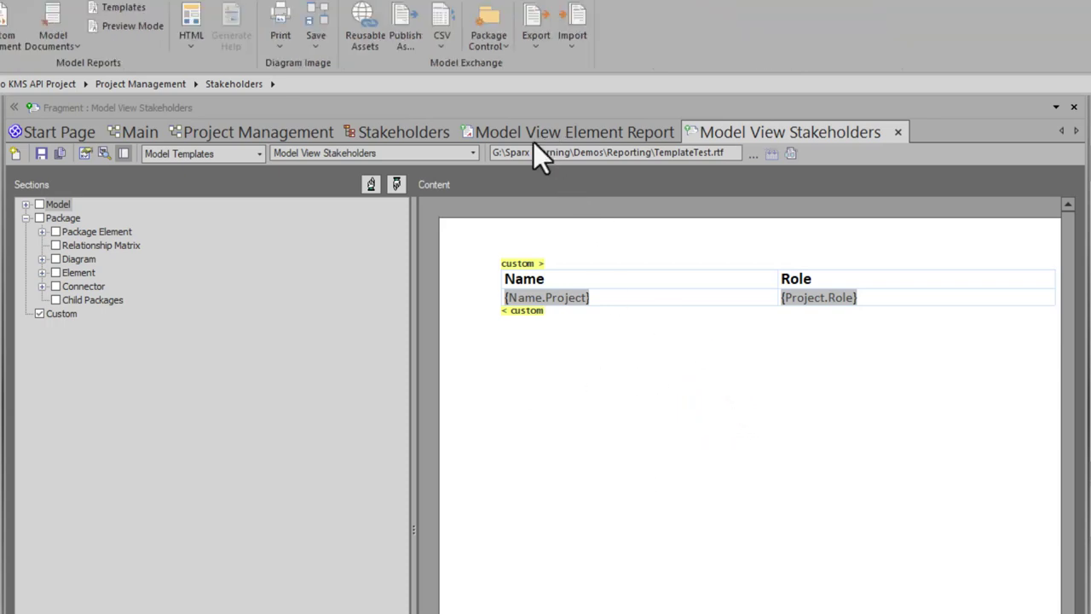
Generate the Stakeholders package report from its dashboard with the Model View Element Report template, and open the resulting document
left_click(392, 134)
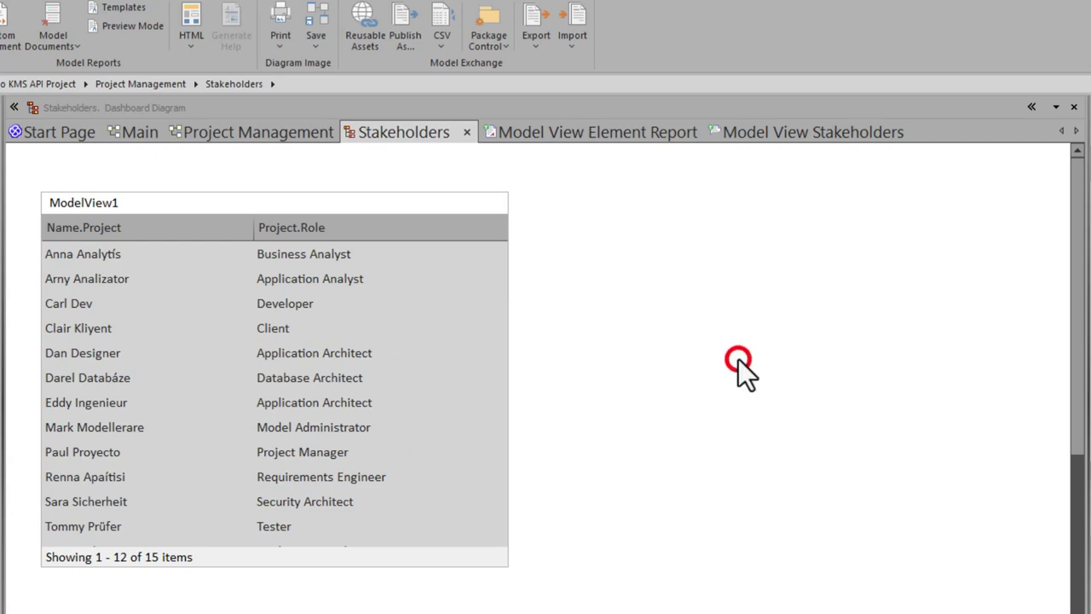
left_click(353, 276)
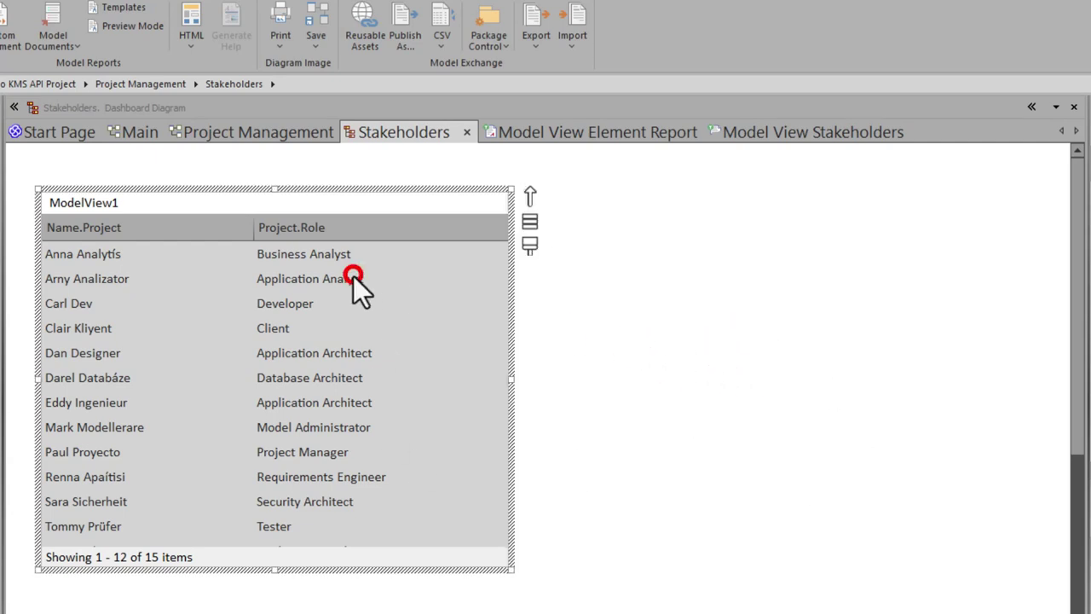
key("alt+g")
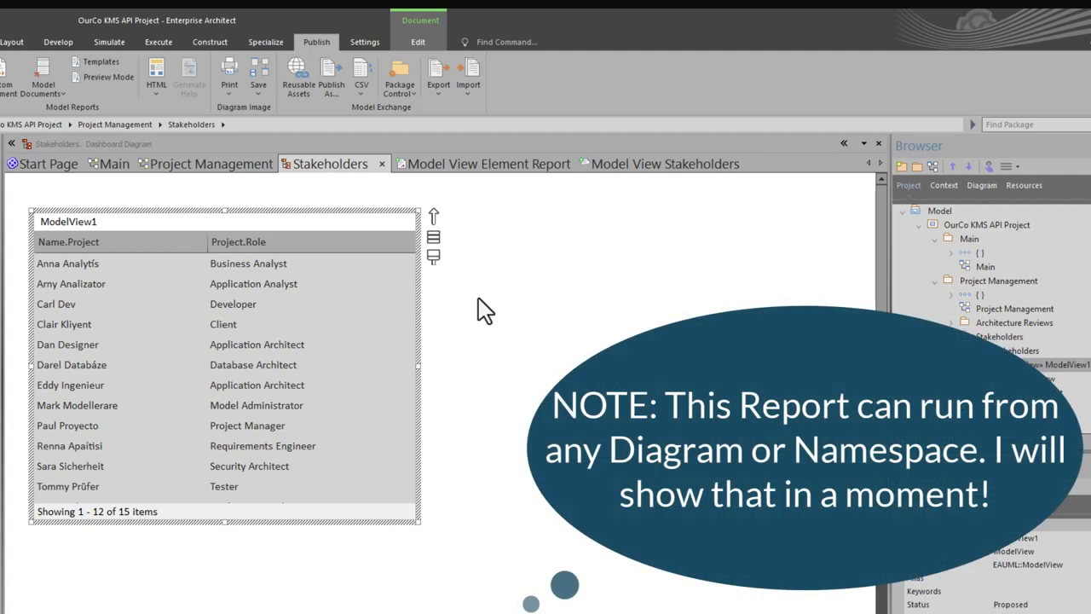
left_click(478, 299)
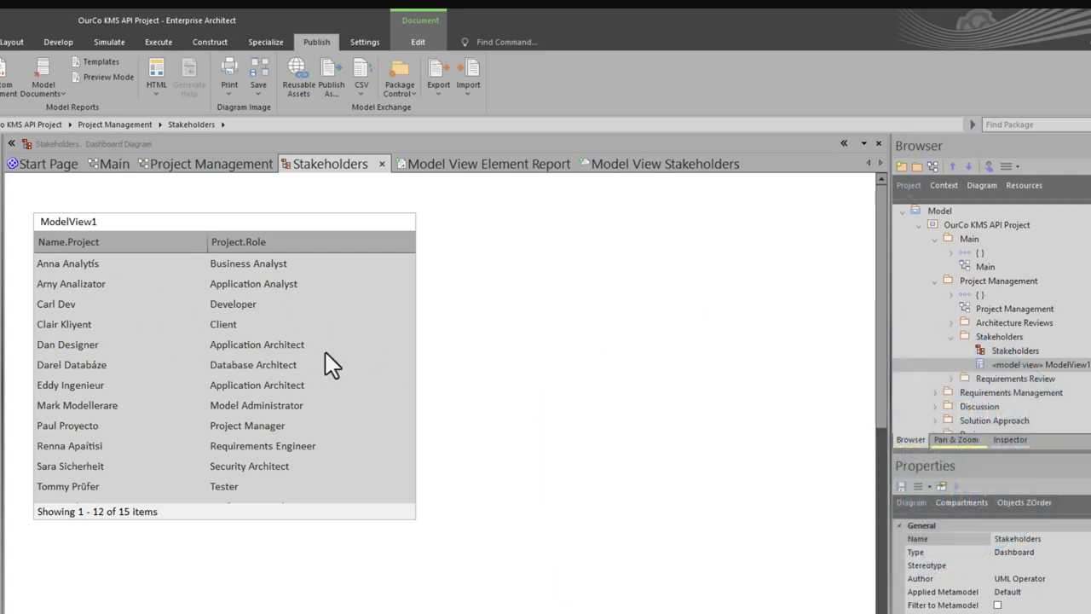
left_click(462, 342)
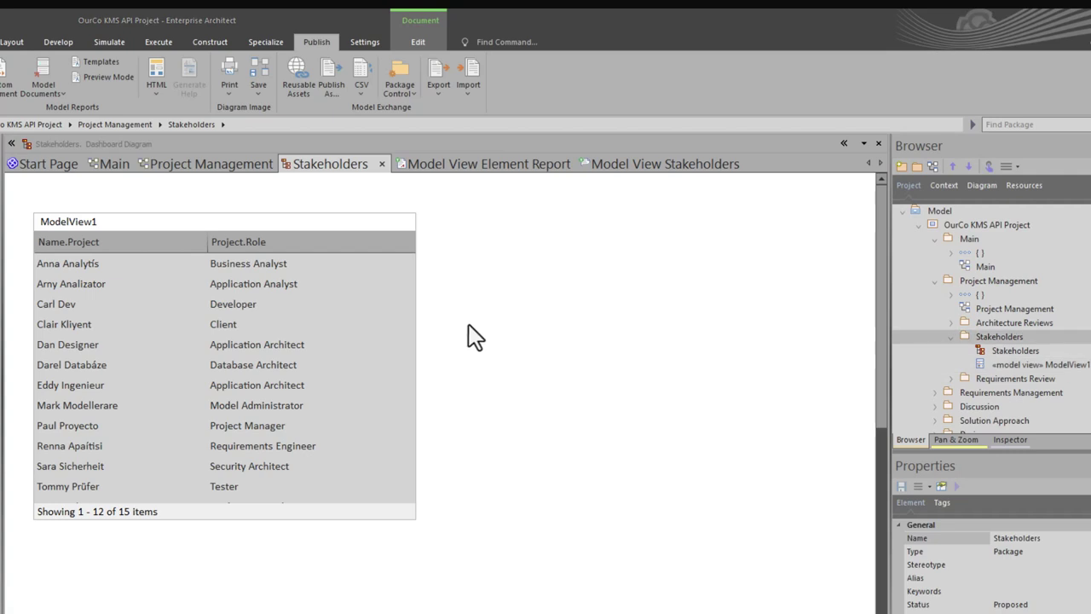
key("F8")
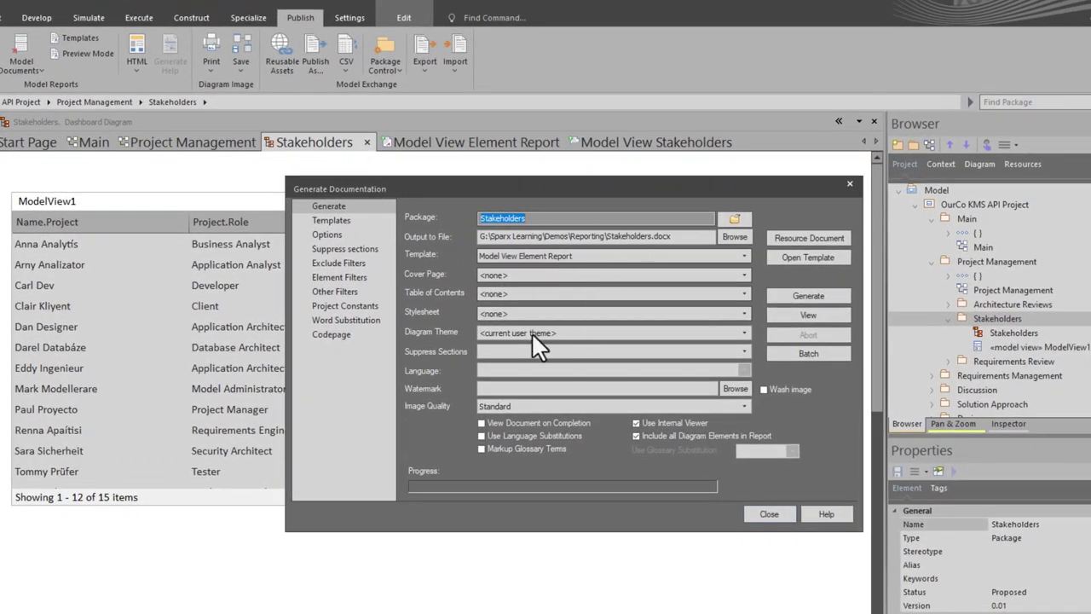
left_click(805, 295)
left_click(798, 318)
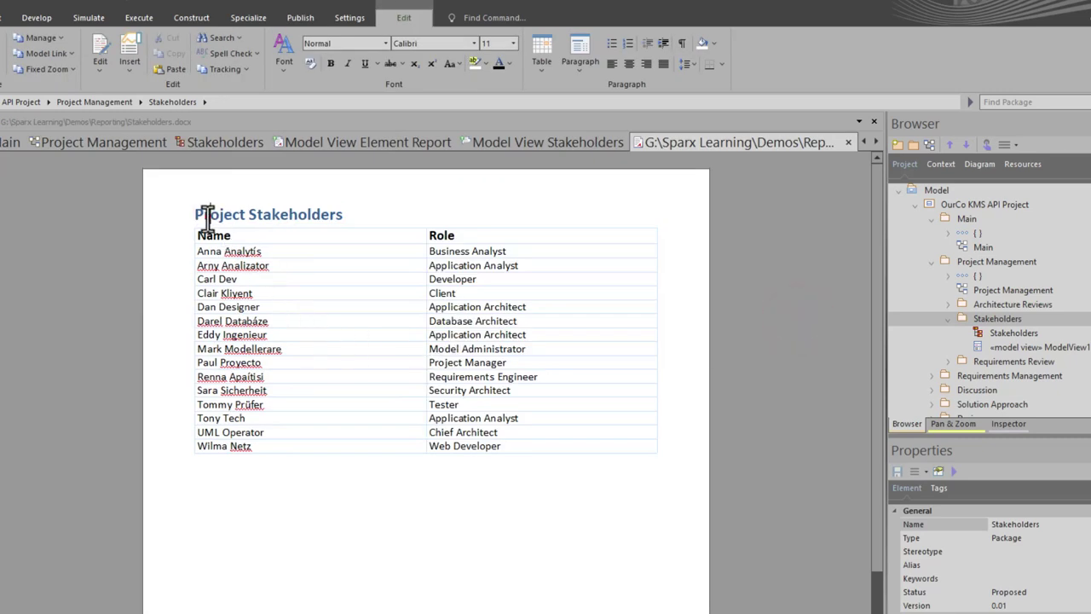
Compare the report's heading and stakeholder table with the Model View Element Report template and the Model View Stakeholders fragment, and close the report
left_click_drag(209, 215, 329, 215)
left_click(333, 144)
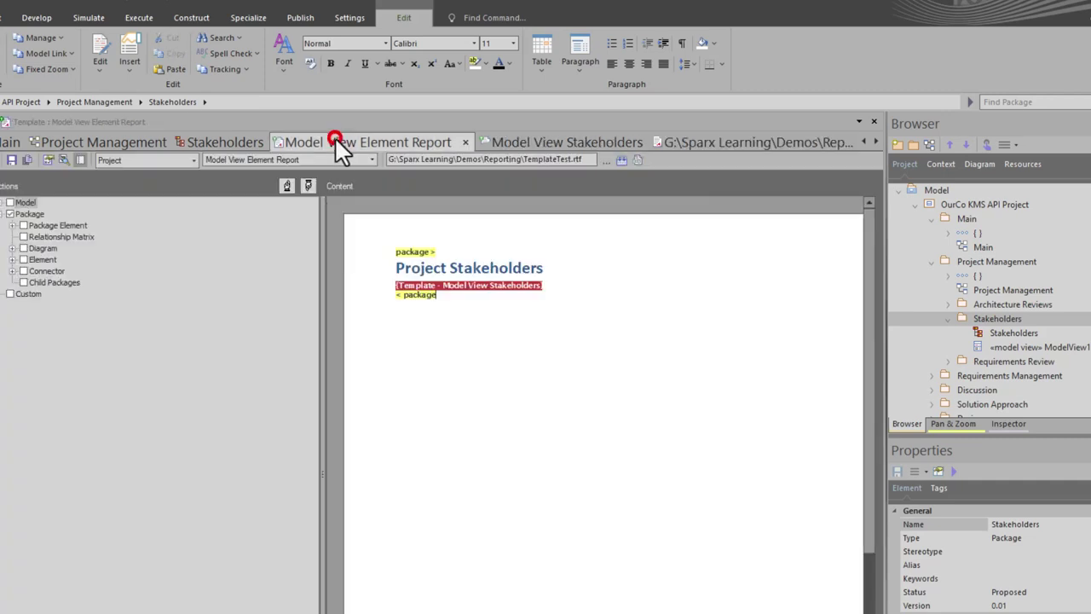
left_click(529, 291)
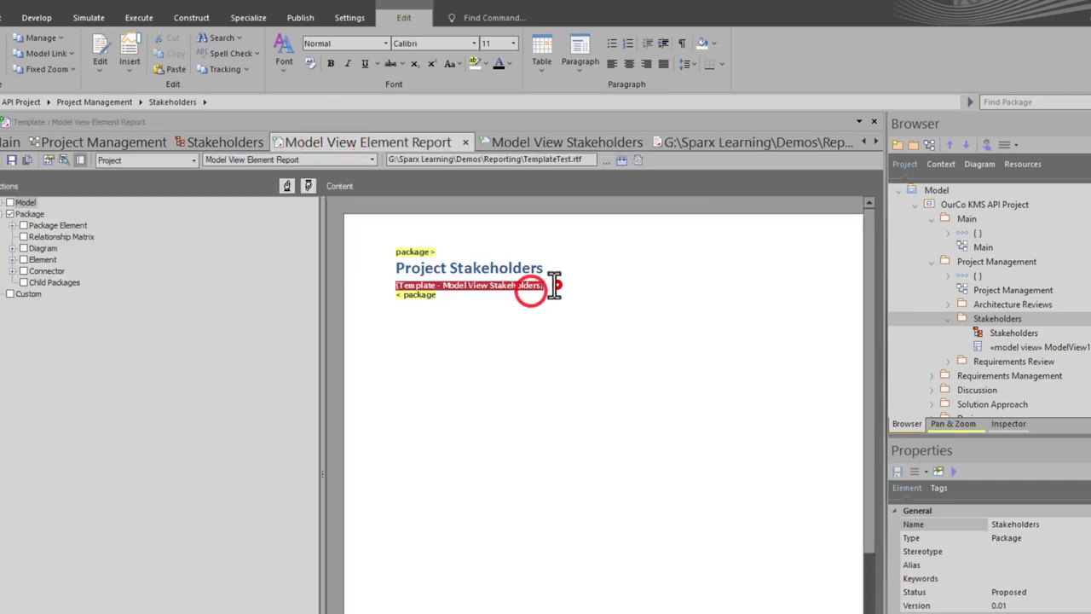
left_click(511, 139)
left_click(675, 147)
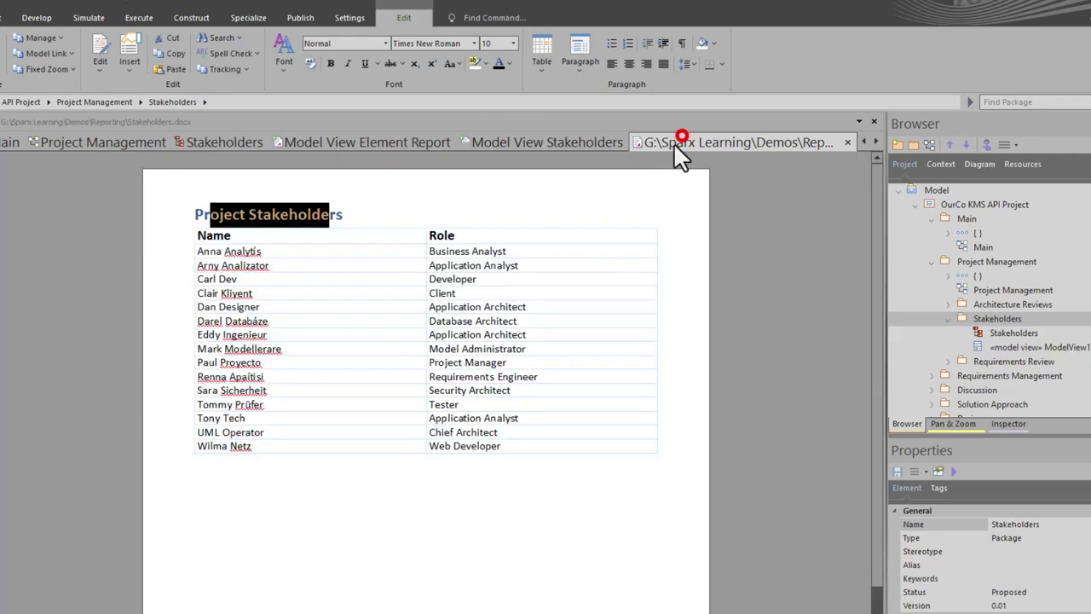
left_click(332, 350)
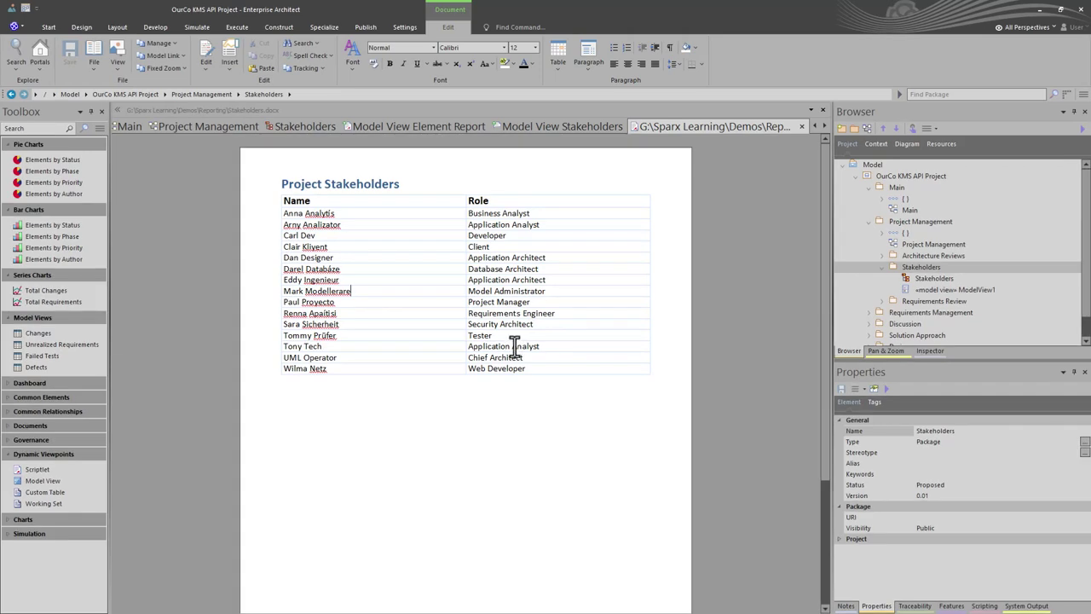
left_click(704, 243)
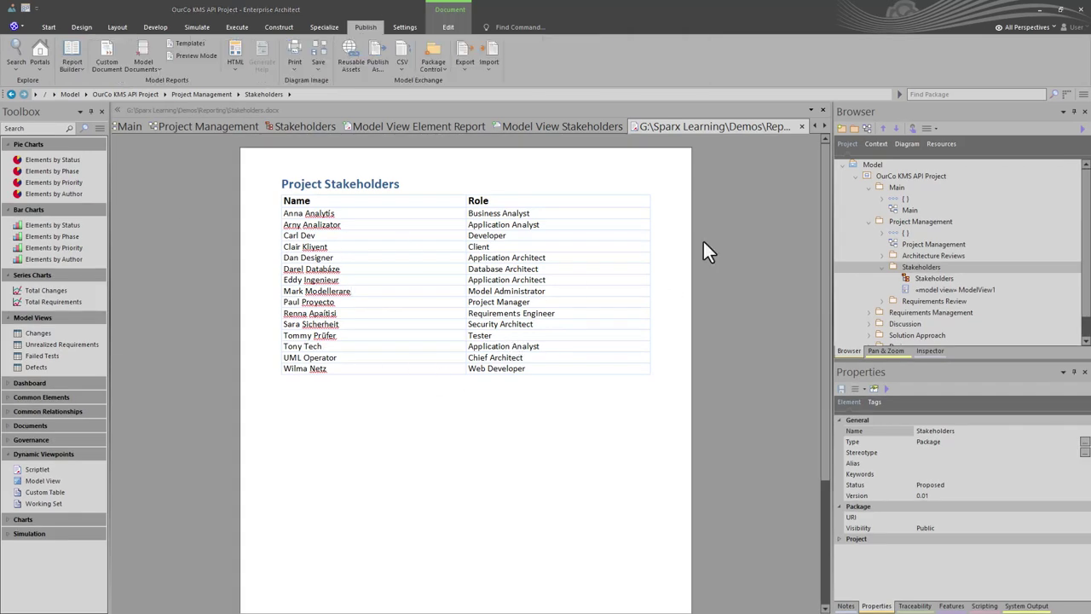
left_click(801, 126)
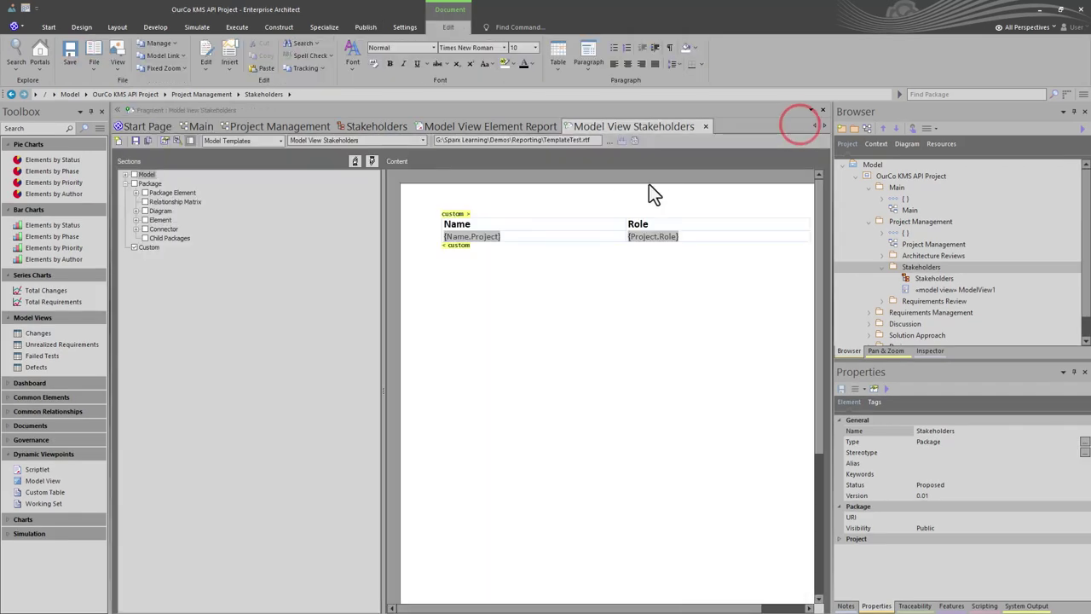
Delete ModelView1 from the Stakeholders dashboard diagram only, and save the diagram
left_click(360, 127)
left_click(377, 243)
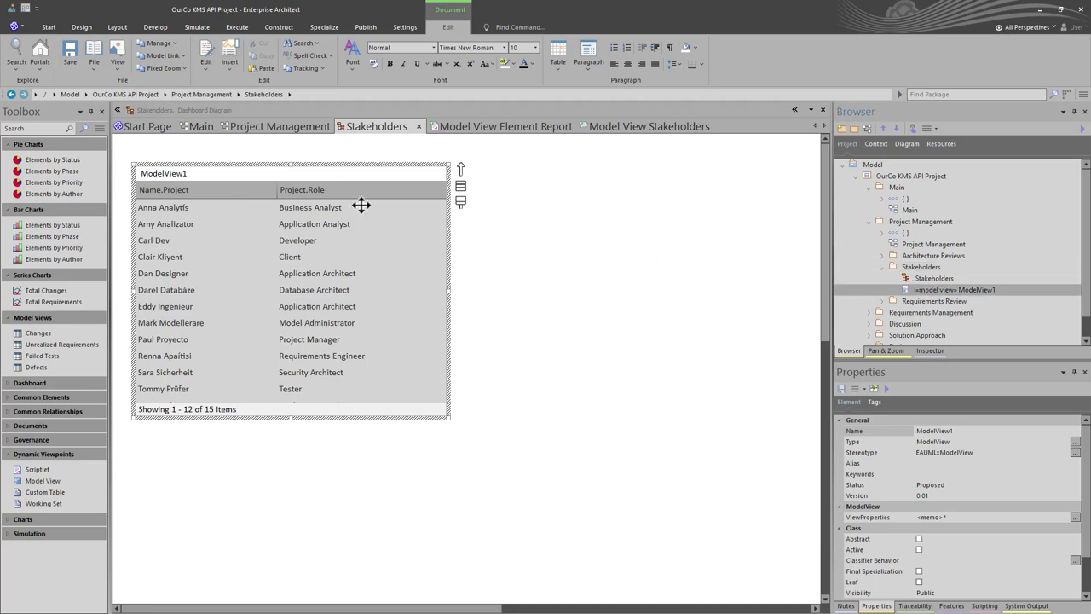
left_click(505, 225)
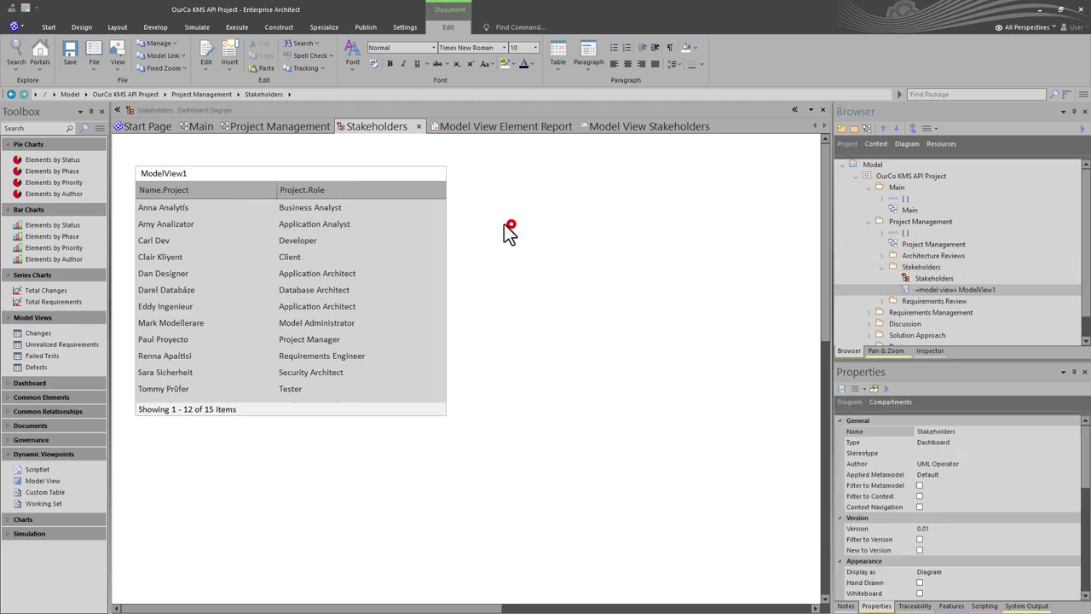
left_click(409, 206)
key("Delete")
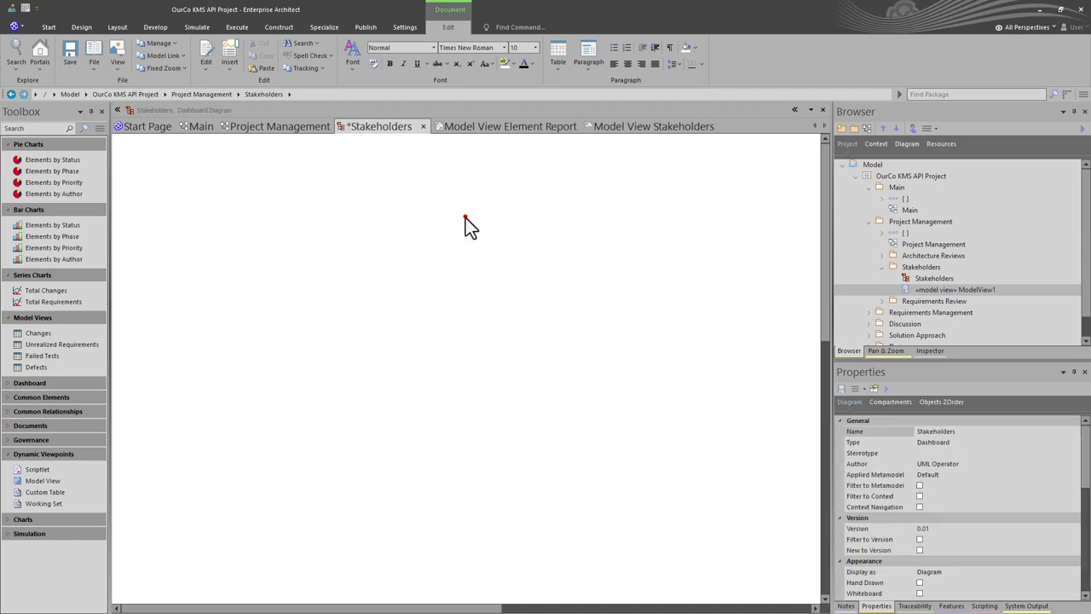
key("ctrl+s")
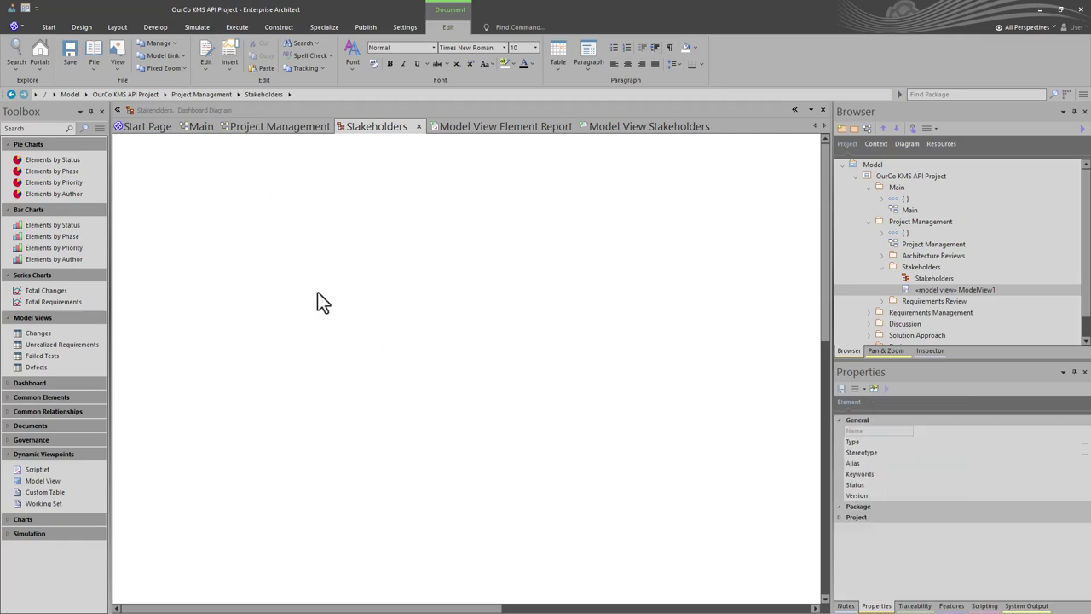
Generate the Stakeholders package report from the empty dashboard with the Model View Element Report template, view the document, and close the open reports
key("F8")
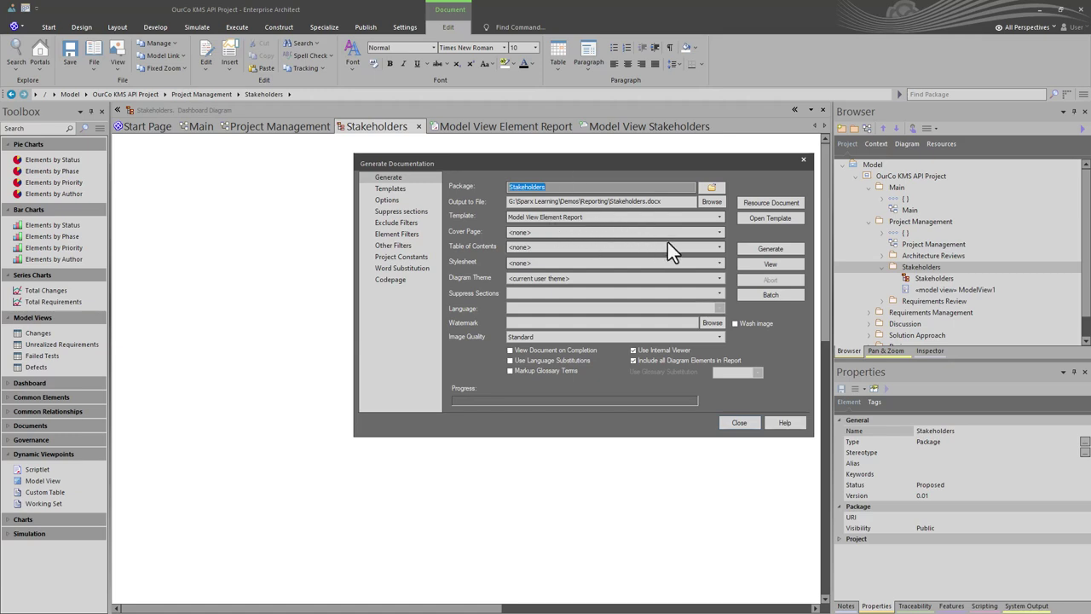
left_click(765, 250)
left_click(765, 265)
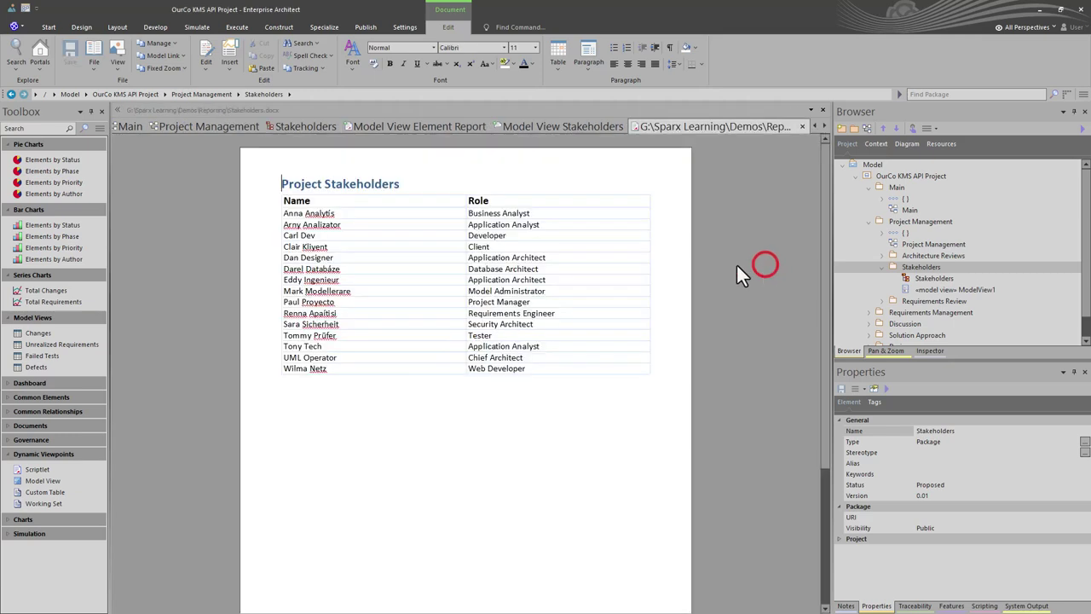
left_click(800, 127)
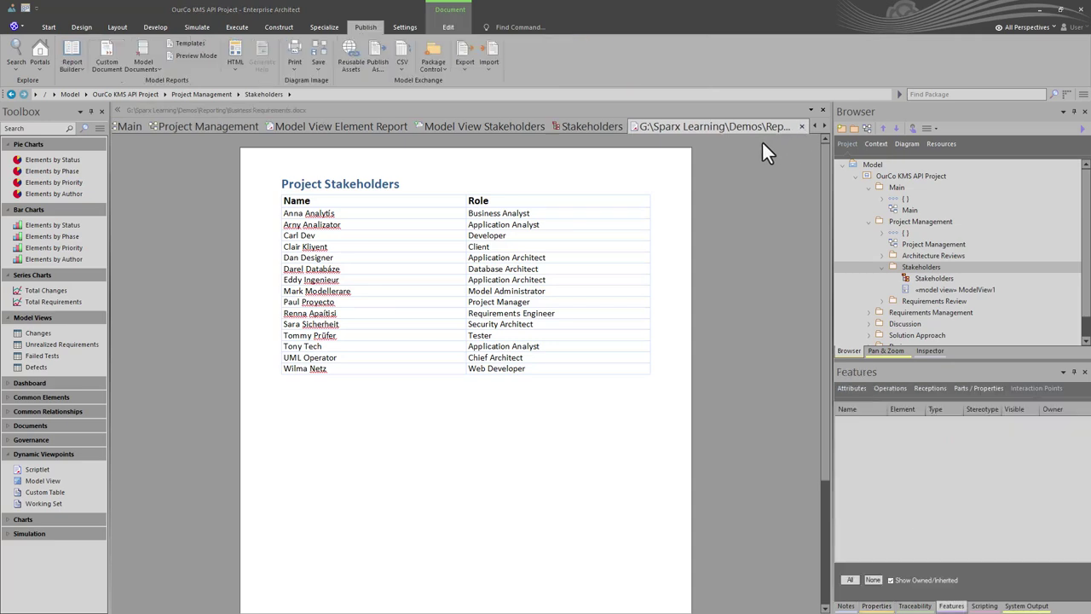
left_click(802, 125)
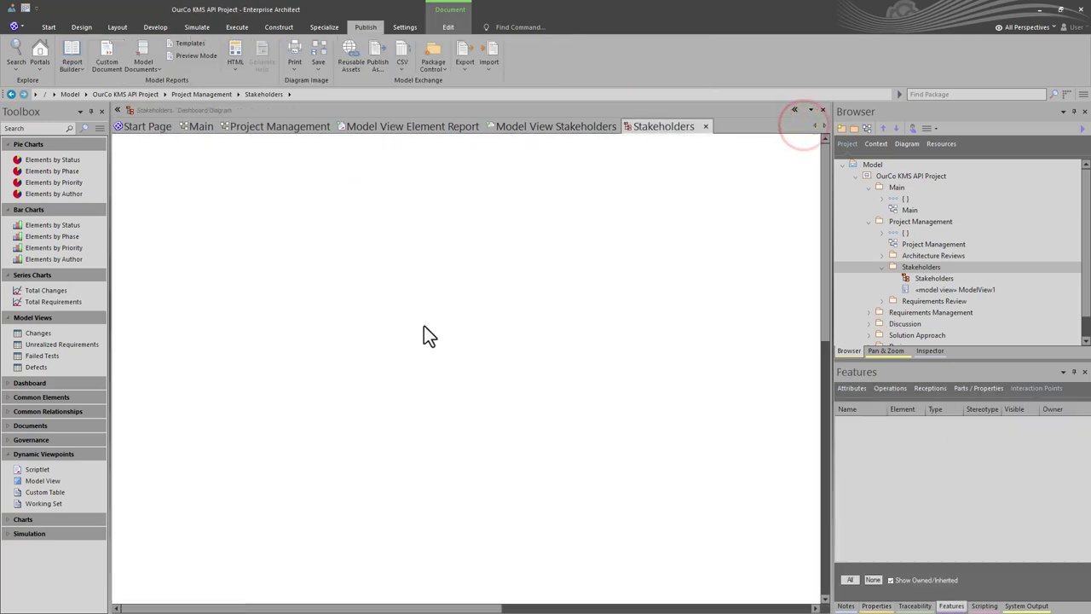
Place ModelView1 from the project tree back on the Stakeholders dashboard, reposition it near the diagram's upper-left corner, and save and close the dashboard
left_click_drag(935, 288, 209, 226)
left_click_drag(311, 317, 239, 253)
left_click(585, 329)
key("ctrl+s")
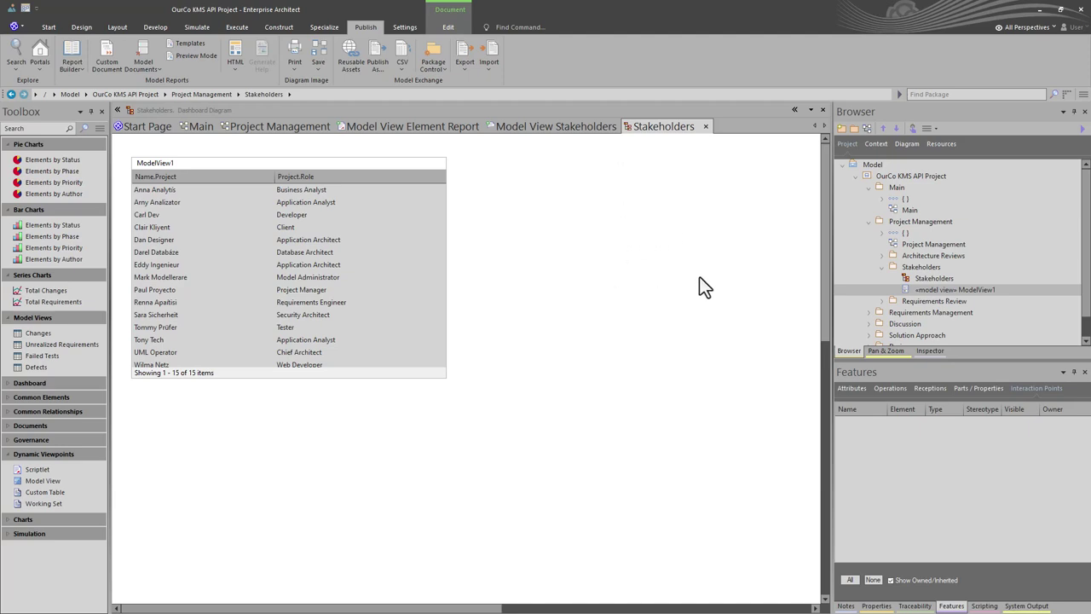
left_click(706, 127)
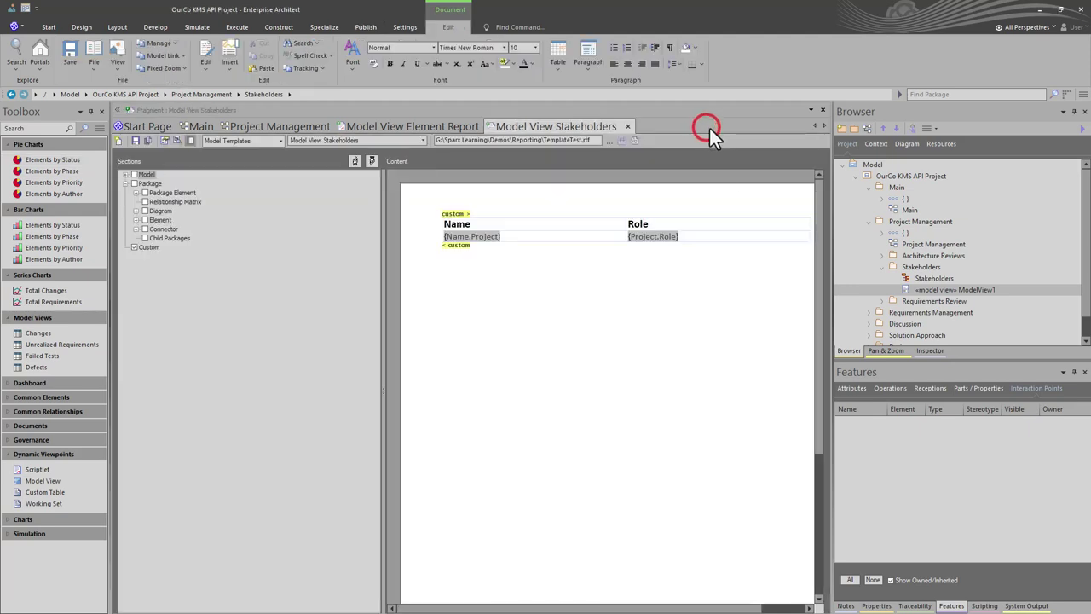
Open the Business Requirements diagram from the Functional Requirements package under Requirements Management in the project tree
left_click(906, 221)
left_click(869, 222)
left_click(869, 232)
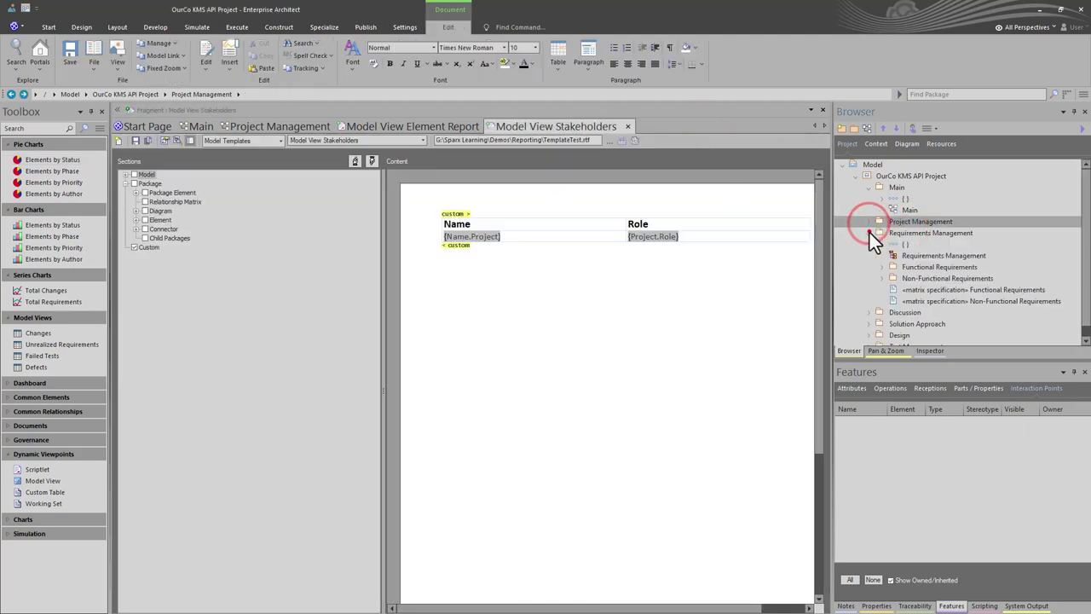
left_click(877, 268)
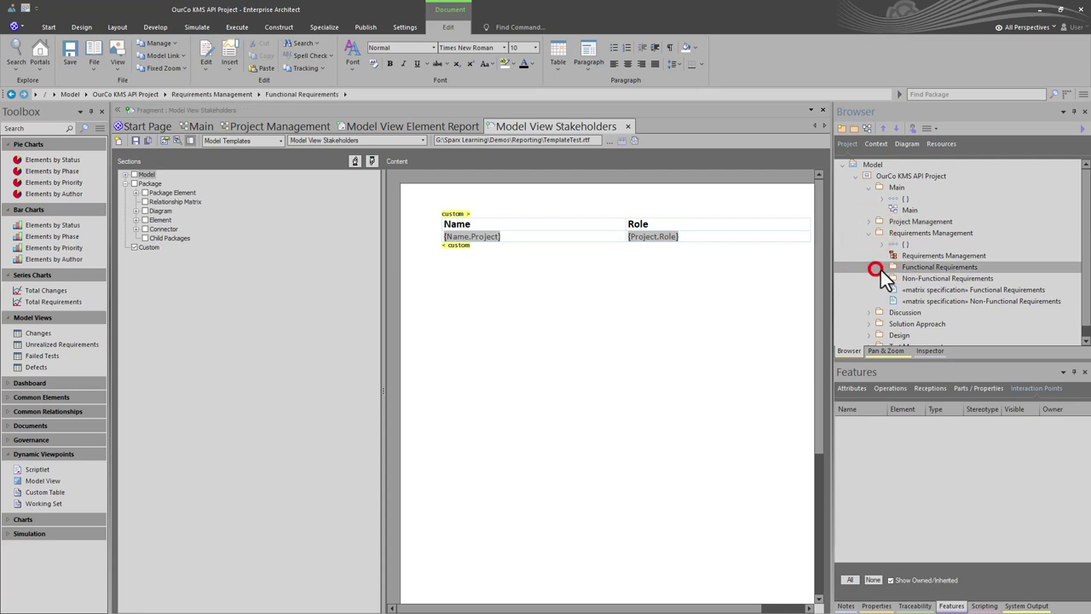
double_click(881, 270)
double_click(946, 255)
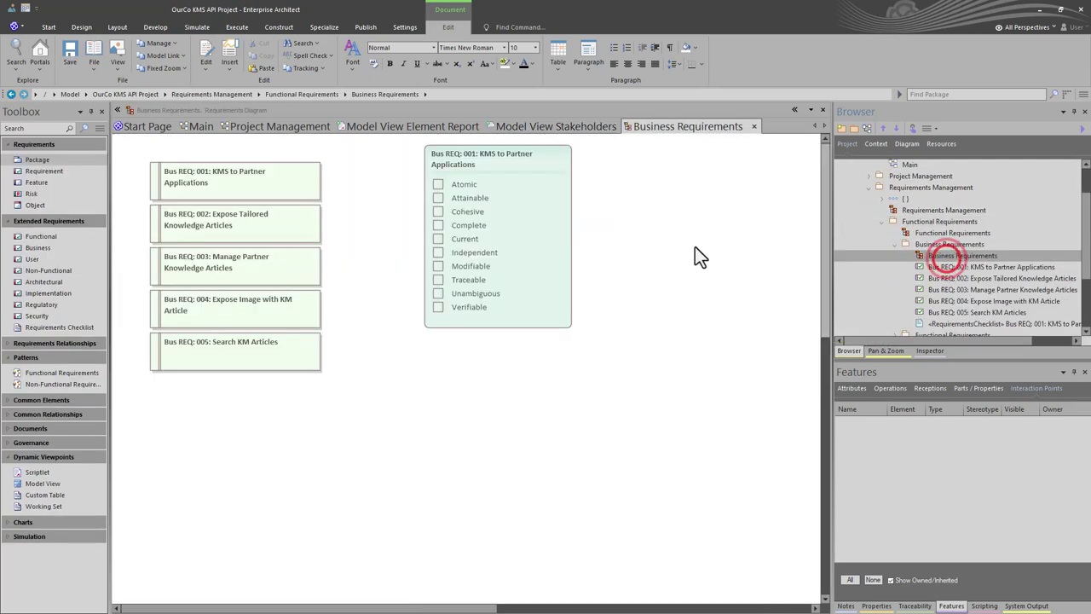
Start document generation for the Business Requirements package, choose the Scope Analysis template, and open that template for editing
left_click(377, 322)
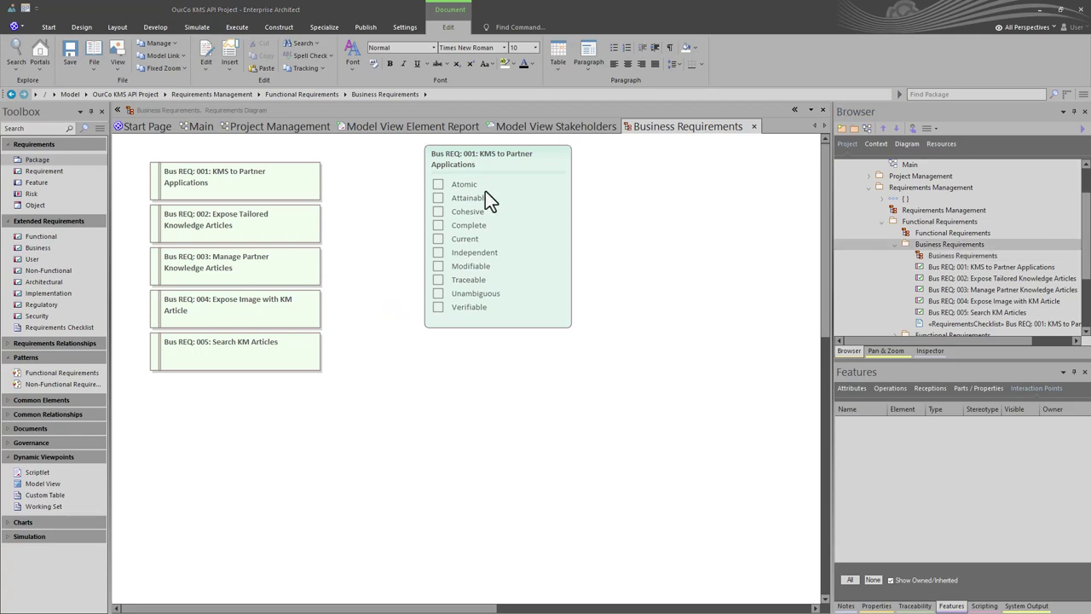
key("F8")
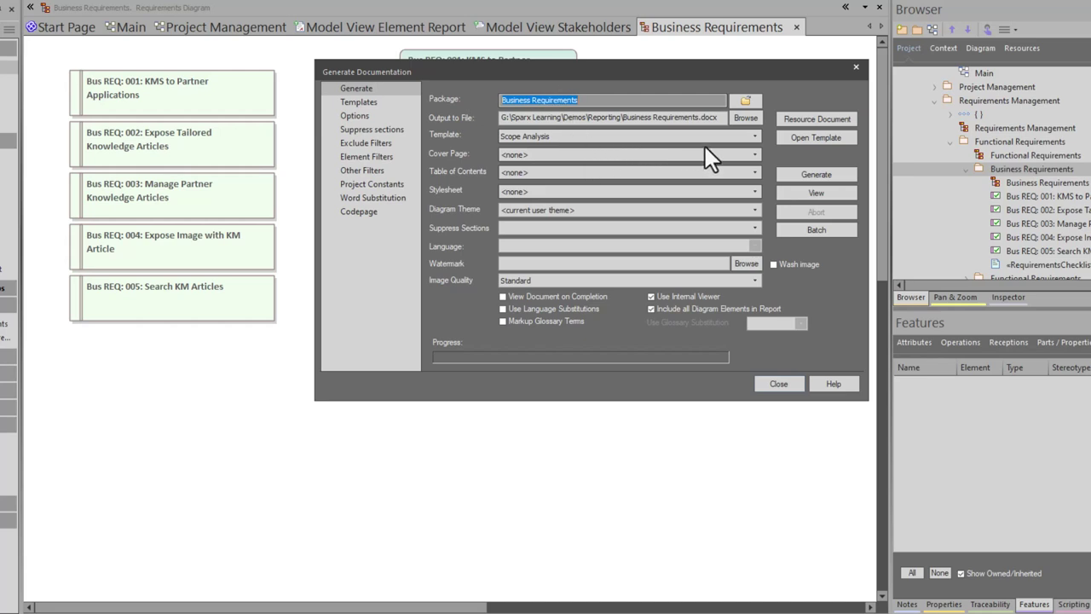
left_click(753, 137)
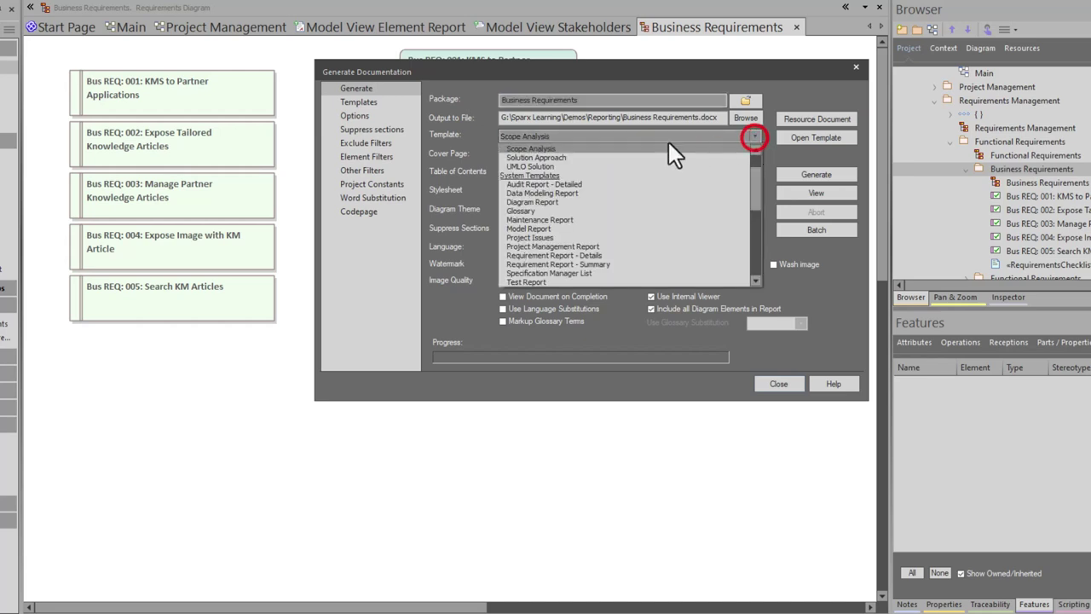
left_click(538, 150)
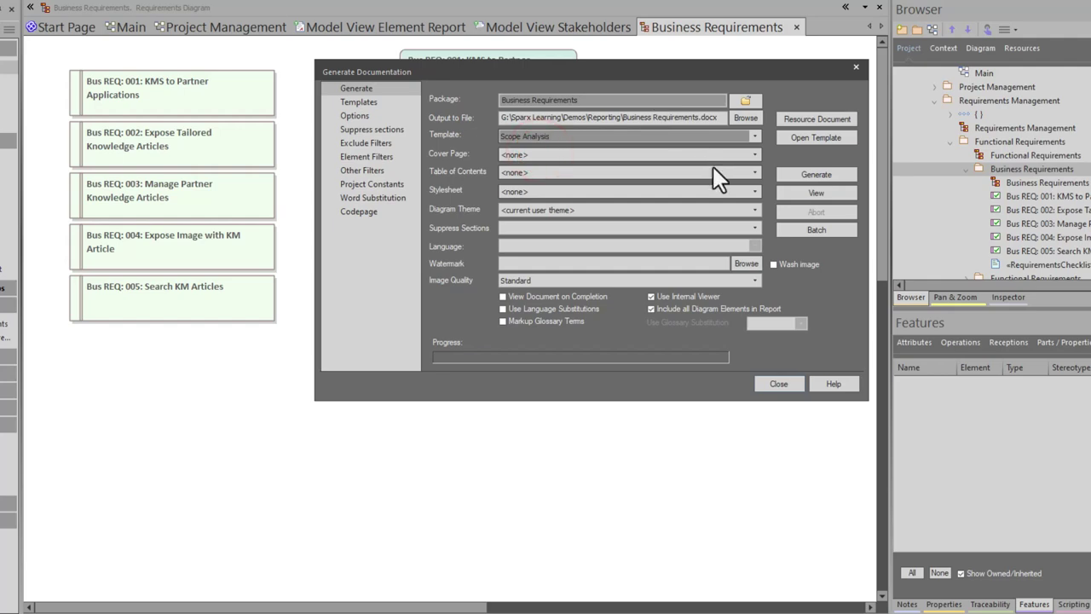
left_click(815, 139)
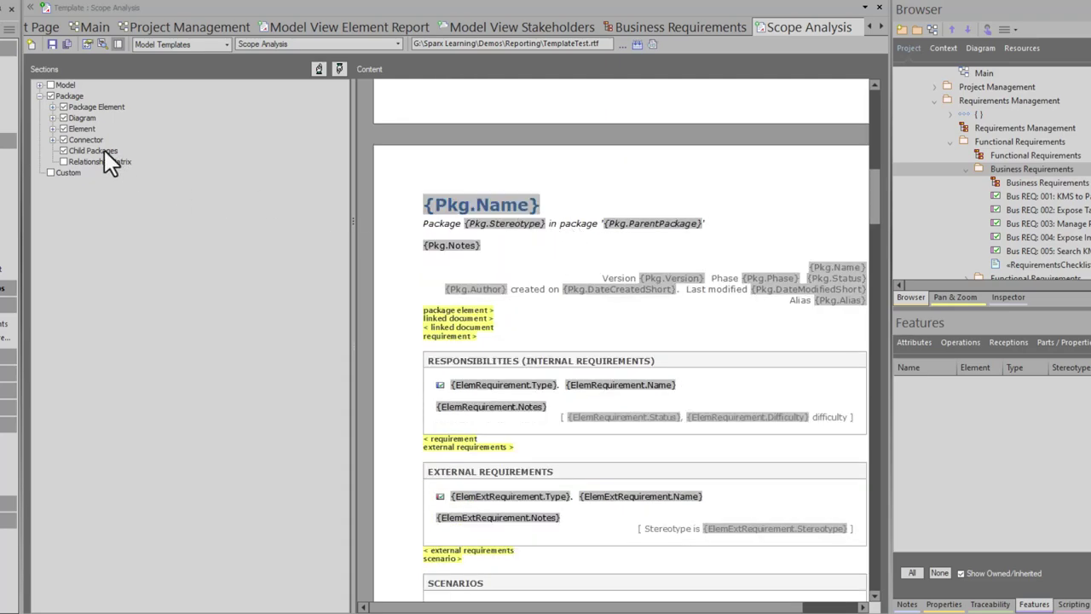
Add the line "Stakeholders" and a blank line below it between the connector section and the first diagram section of the Scope Analysis template
scroll(517, 316, "down", 15)
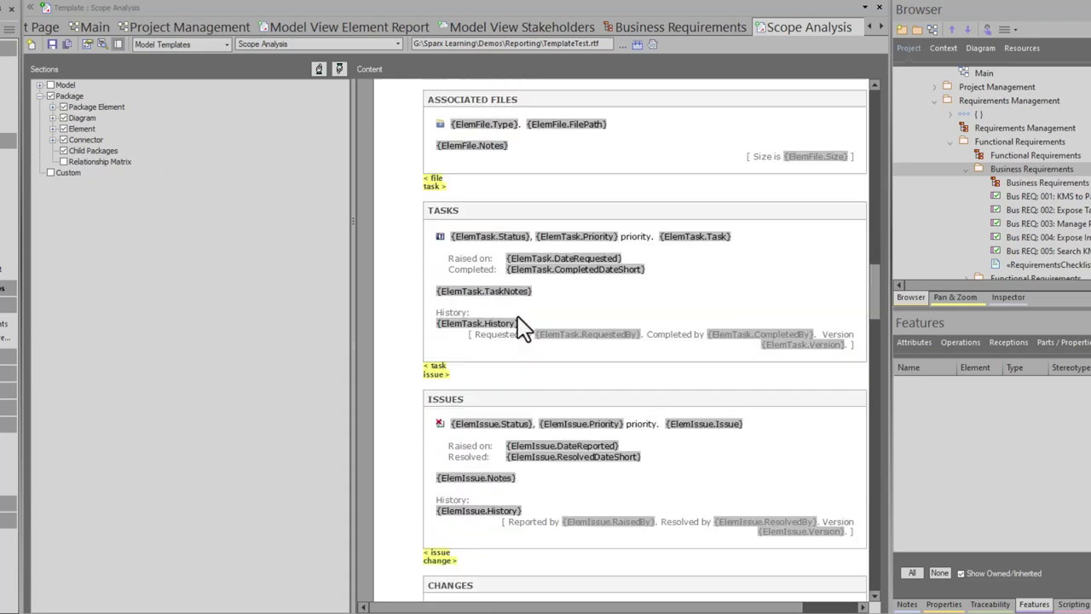
scroll(515, 317, "down", 15)
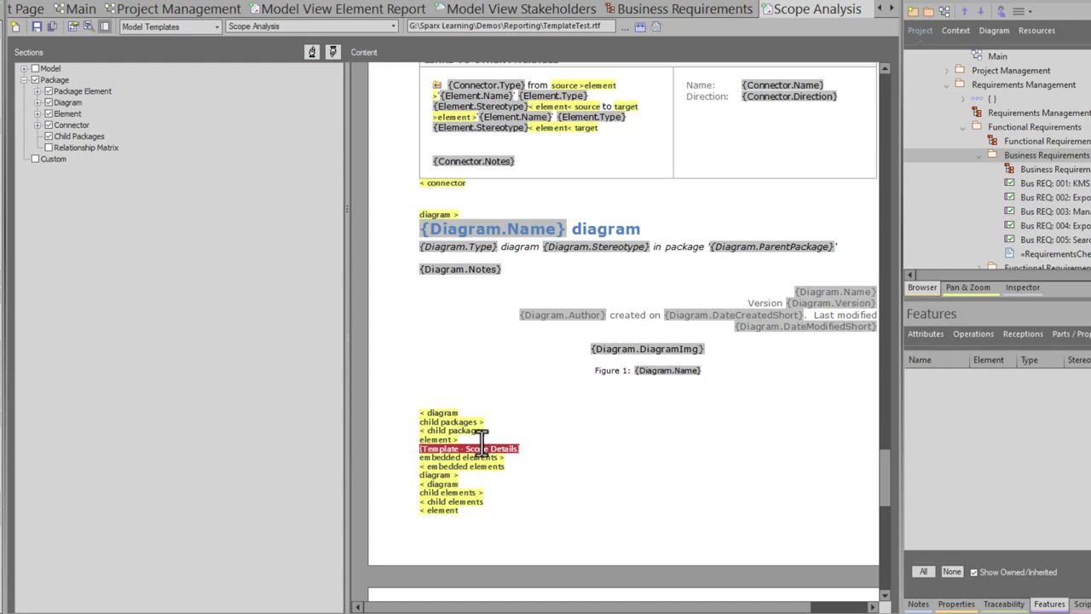
left_click(432, 212)
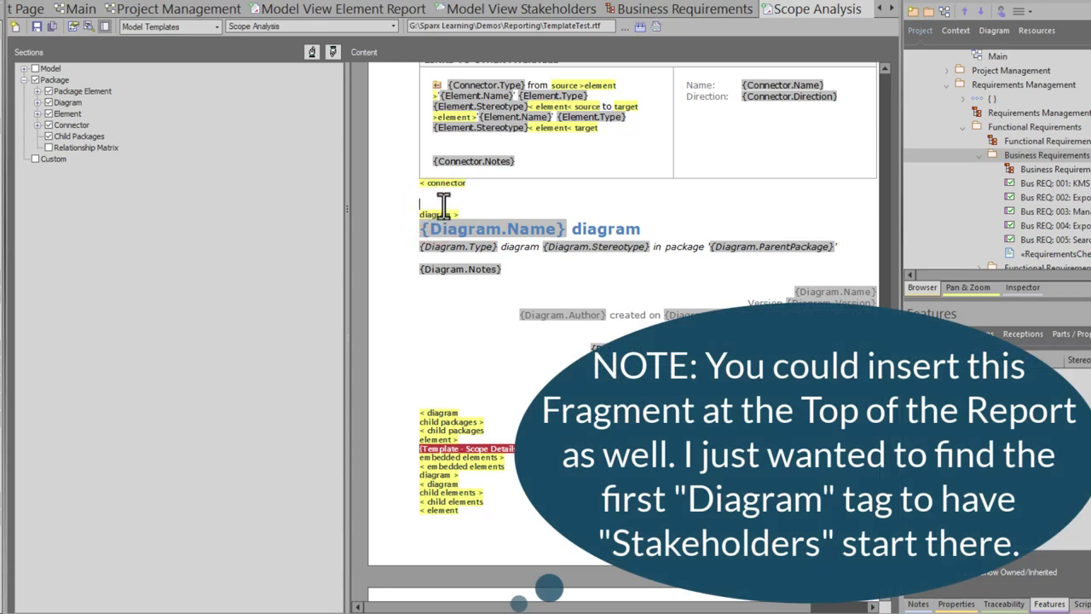
type("Stak")
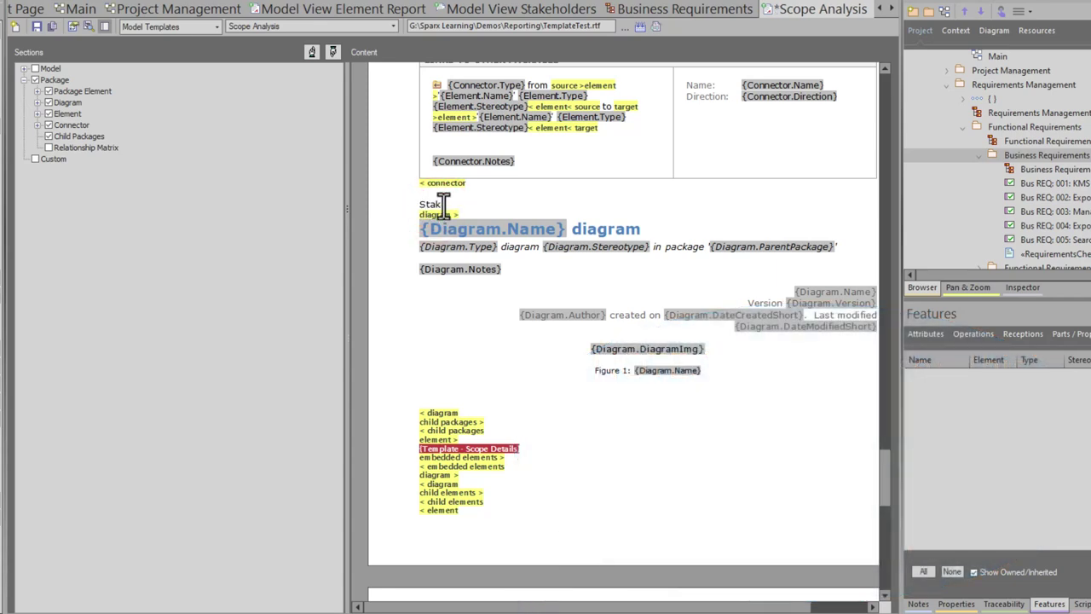
type("eholders")
key("Return")
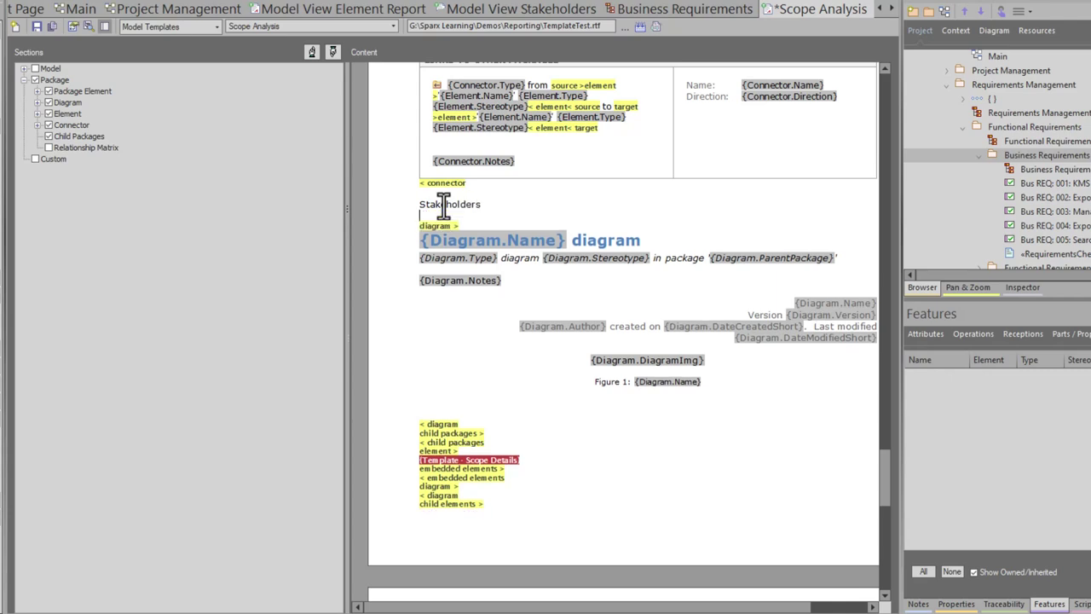
key("Return")
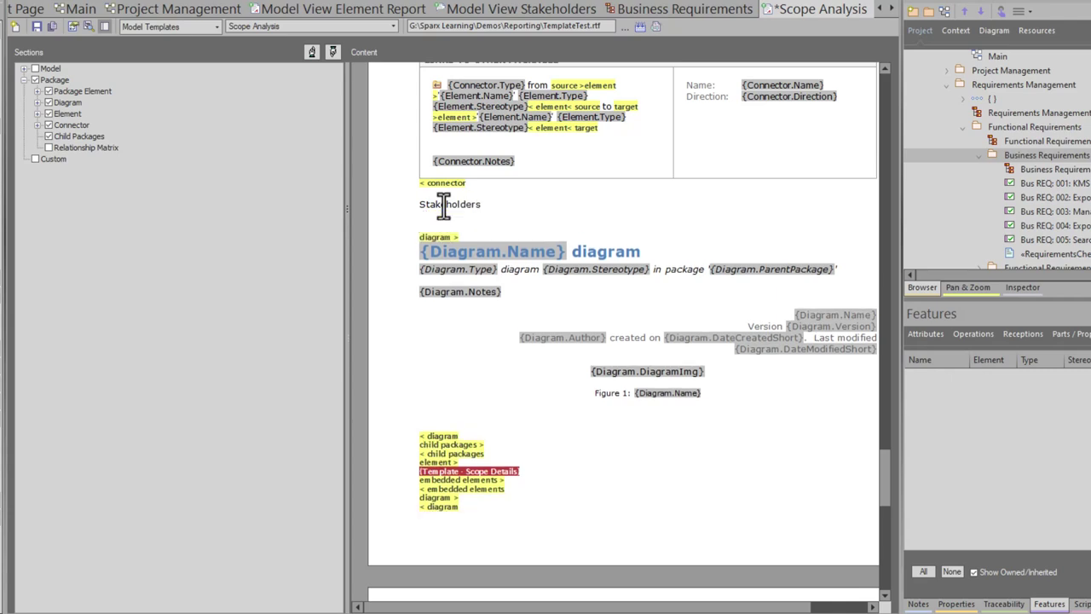
Insert the Model View Stakeholders template fragment beneath the Stakeholders line, and locate it among the custom template fragments
right_click(433, 218)
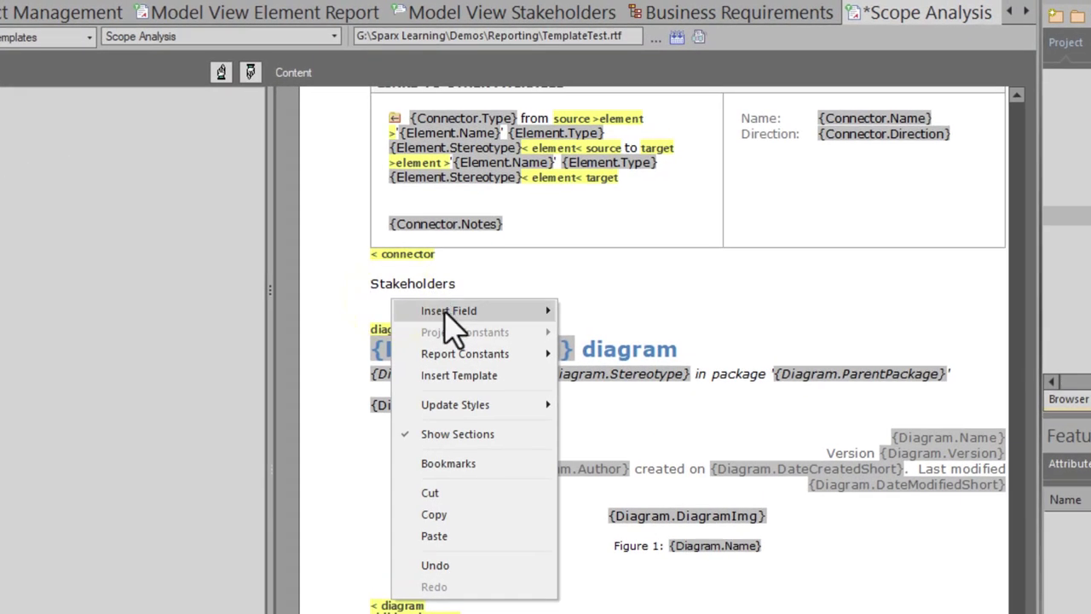
mouse_move(475, 300)
left_click(473, 376)
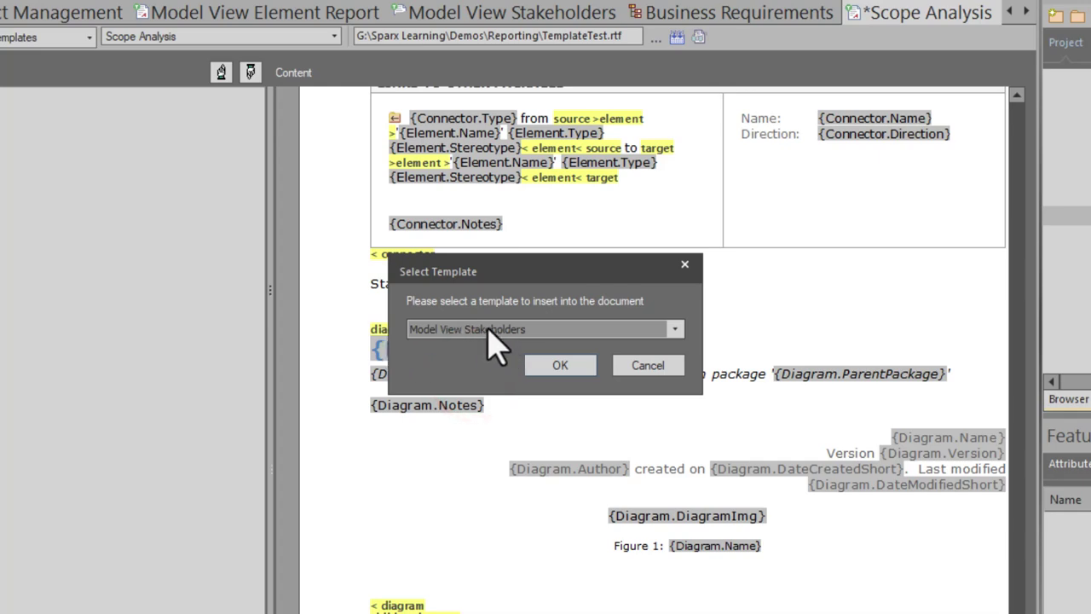
left_click(560, 365)
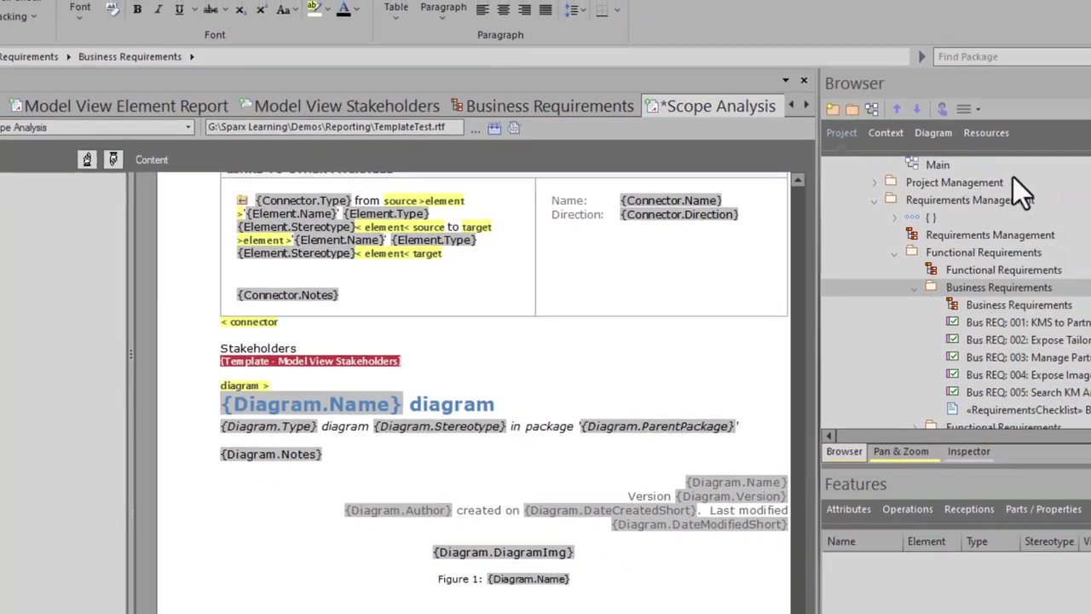
left_click(986, 134)
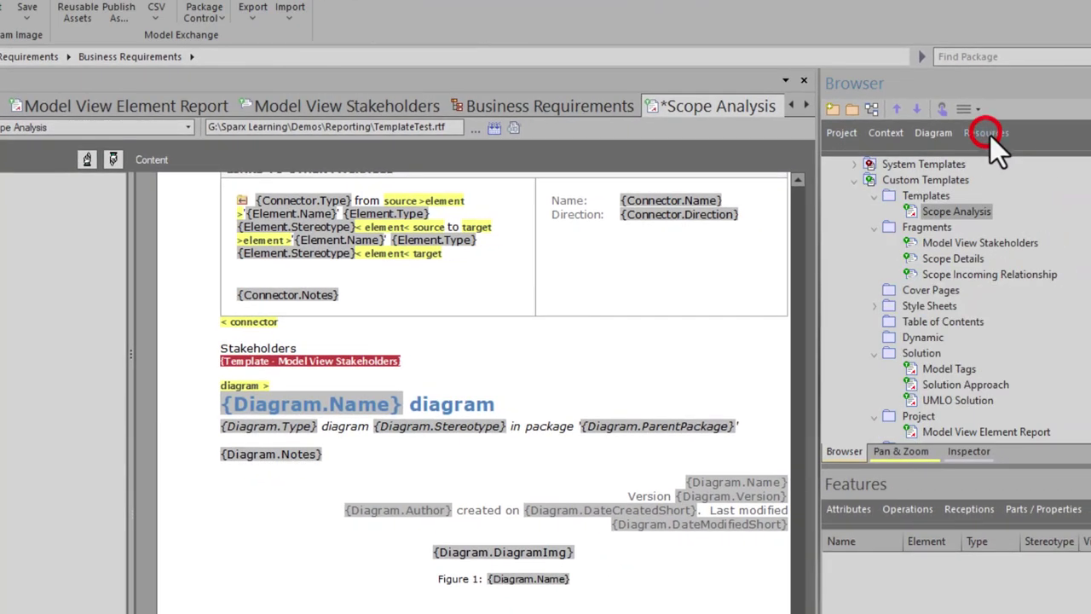
left_click(959, 245)
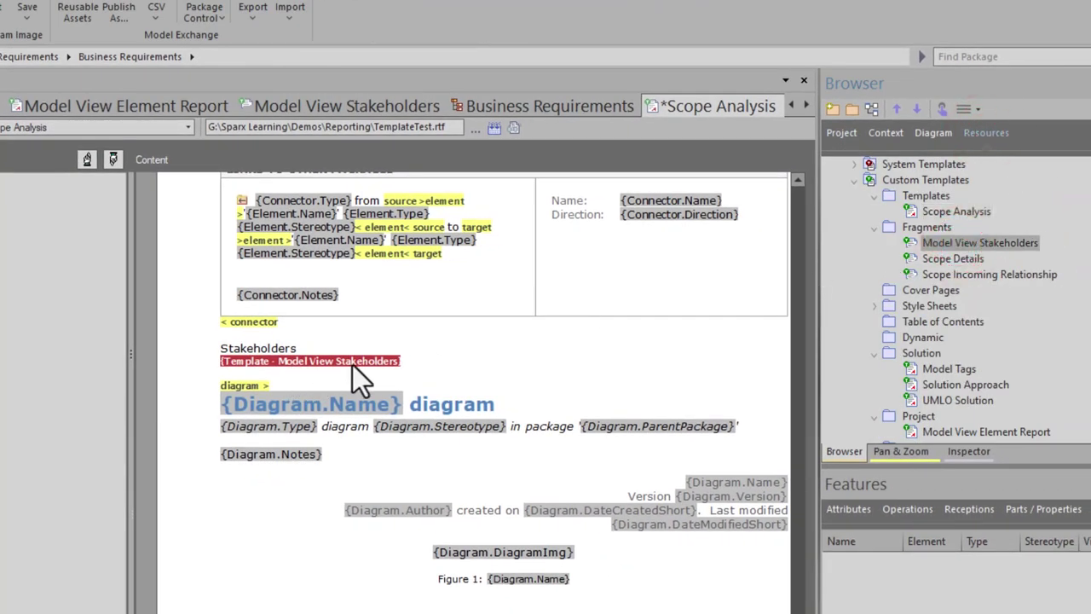
left_click(419, 360)
Try the Heading 1 style on the Stakeholders line of the template
left_click(259, 345)
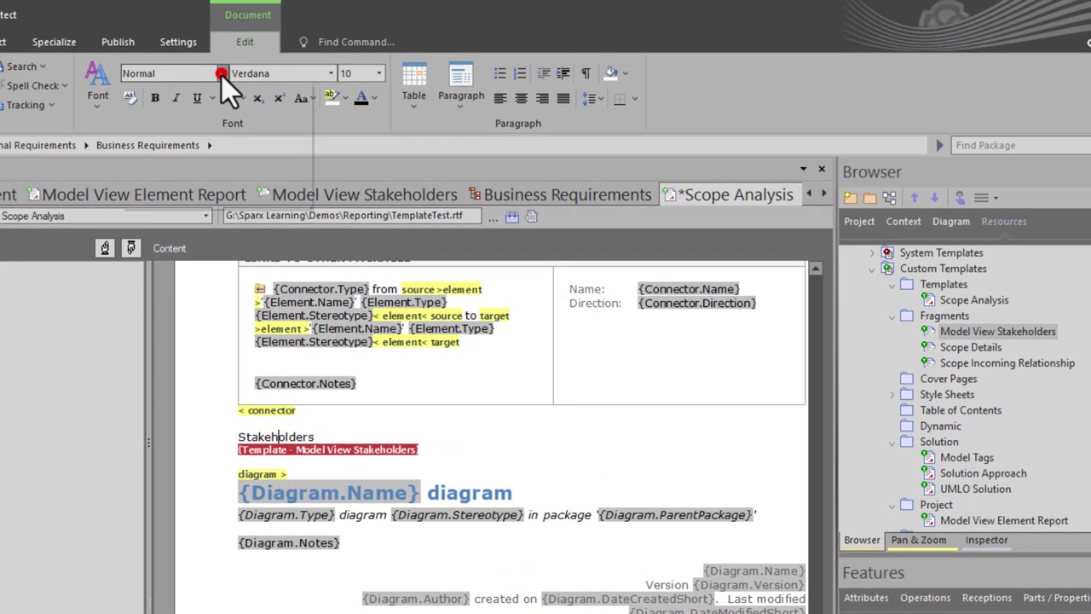
left_click(222, 75)
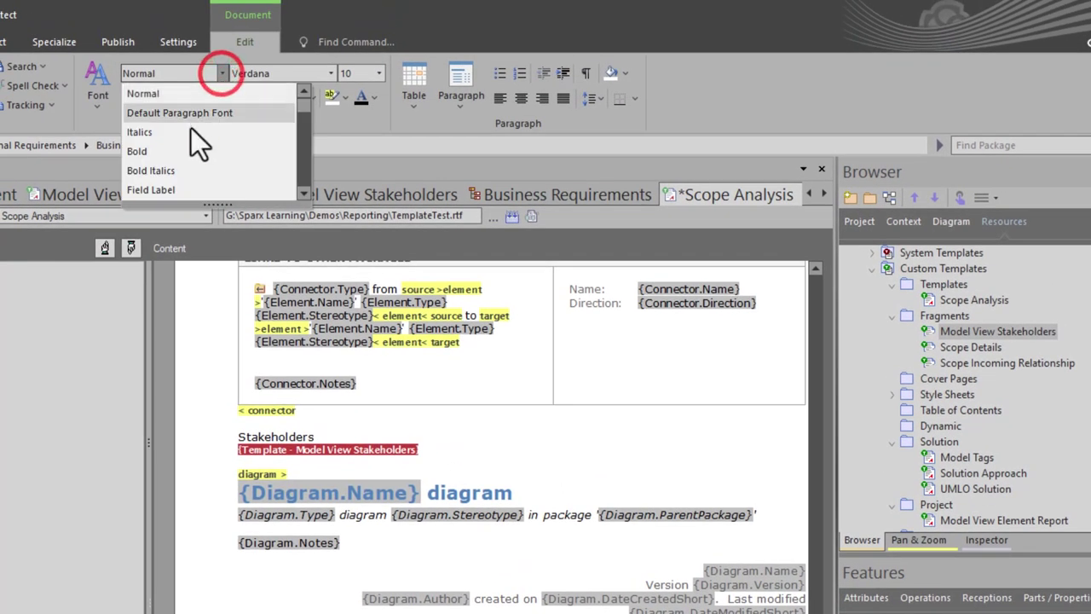
scroll(191, 157, "down", 4)
left_click(173, 128)
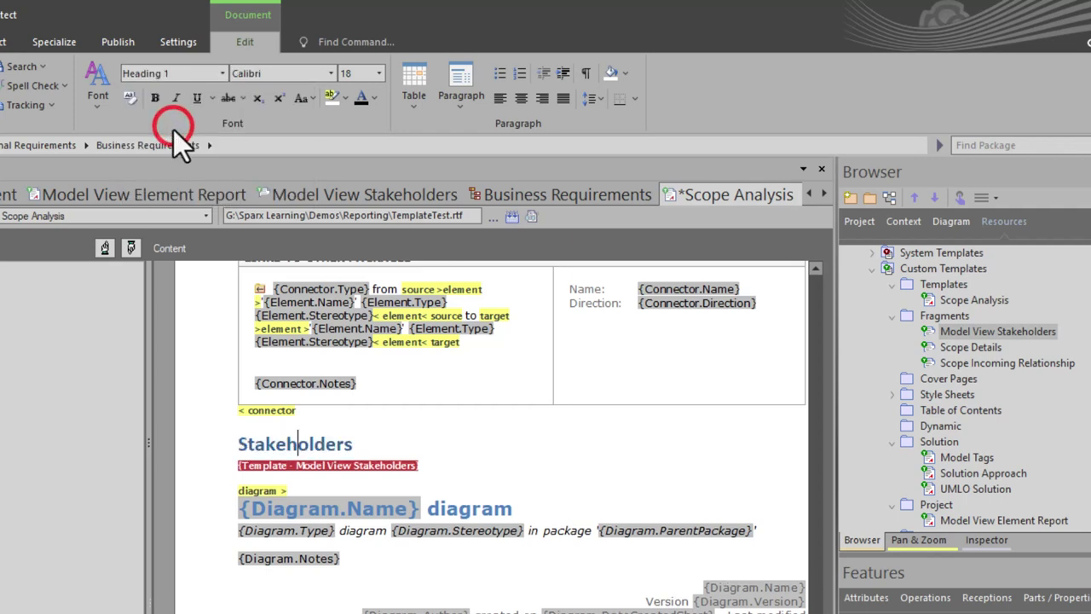
Apply the Heading 2 style to the Stakeholders line and save the Scope Analysis template
left_click(422, 508)
left_click(222, 73)
left_click(189, 111)
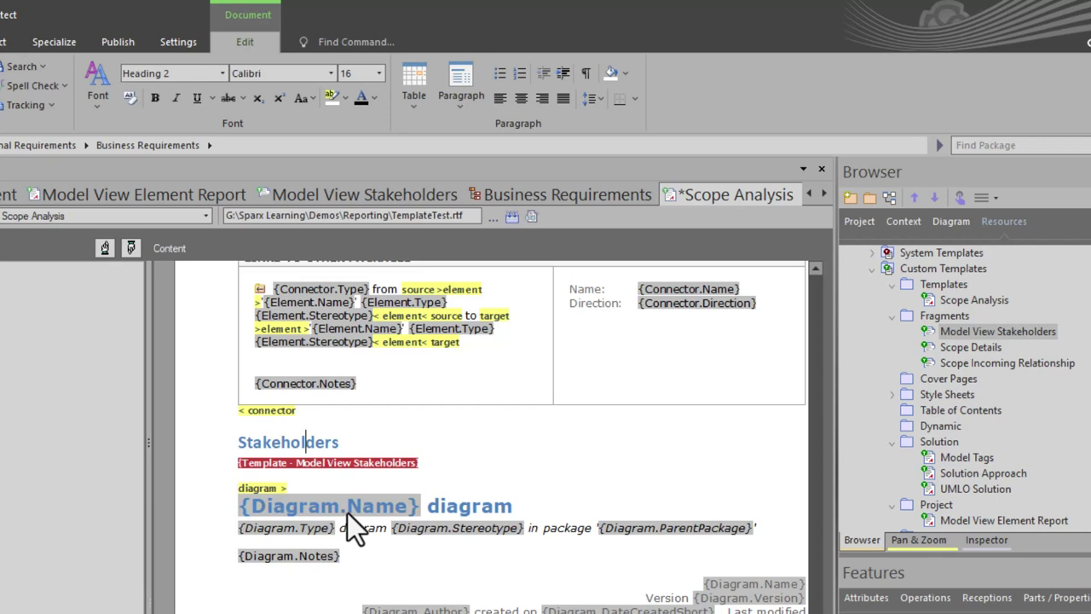
left_click(348, 443)
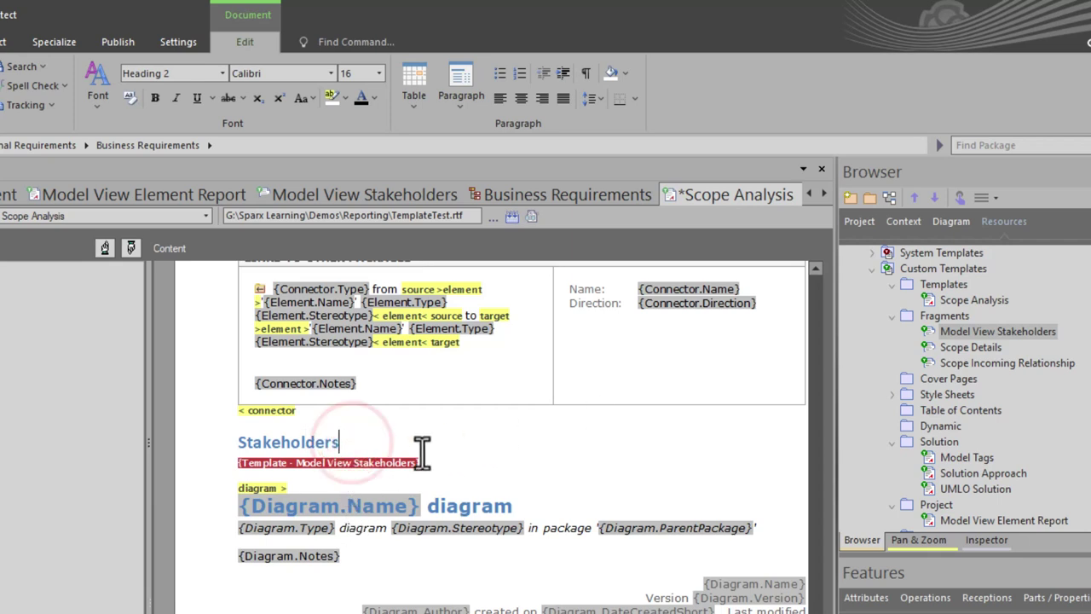
key("ctrl+s")
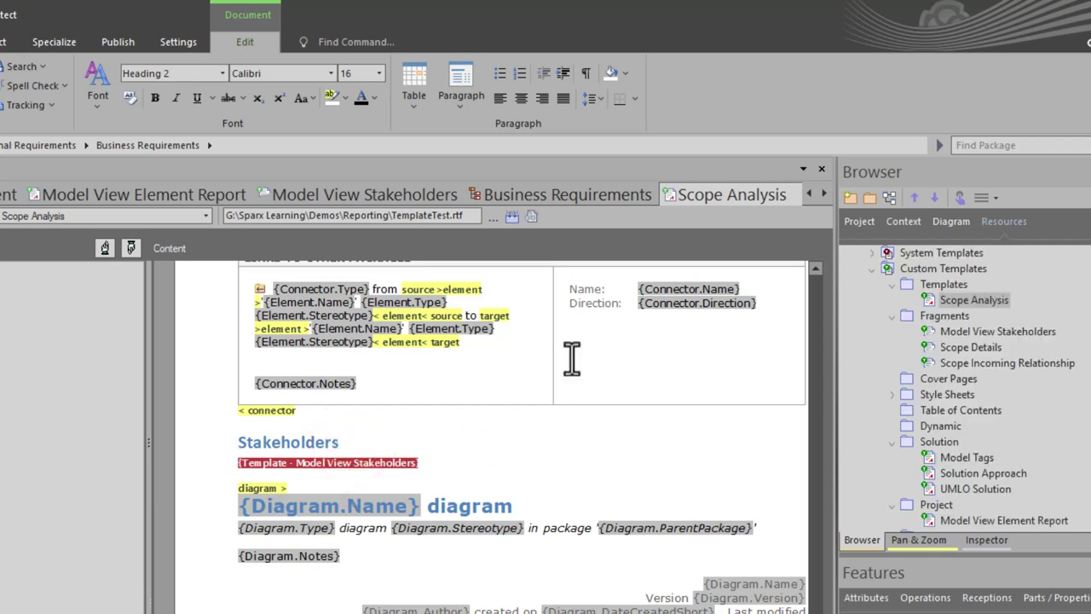
Generate the Business Requirements package report from its diagram with the Scope Analysis template, and view the resulting document
left_click(580, 197)
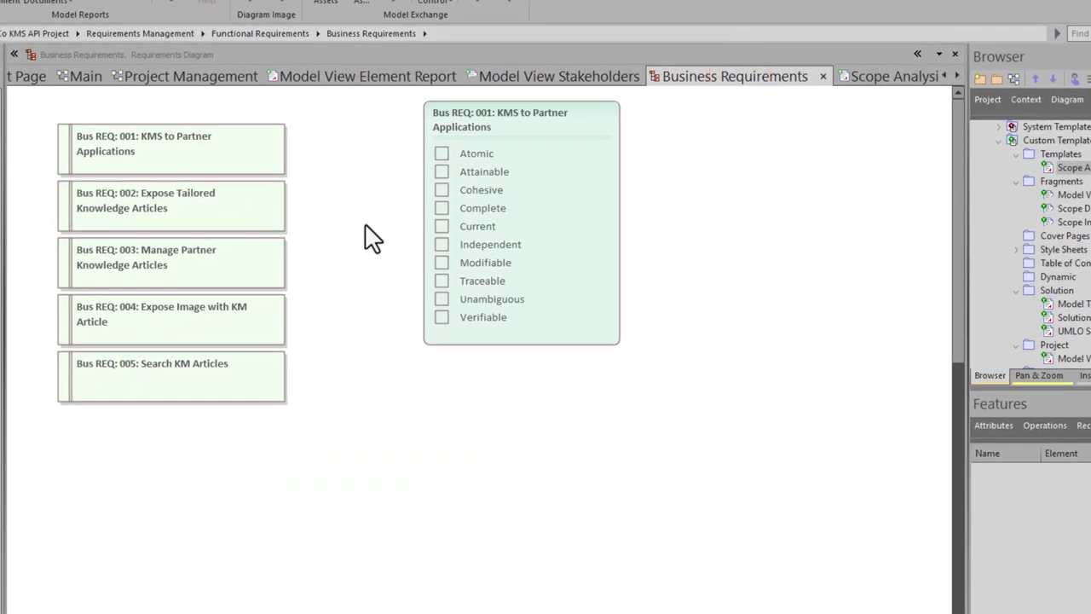
left_click(365, 227)
key("F8")
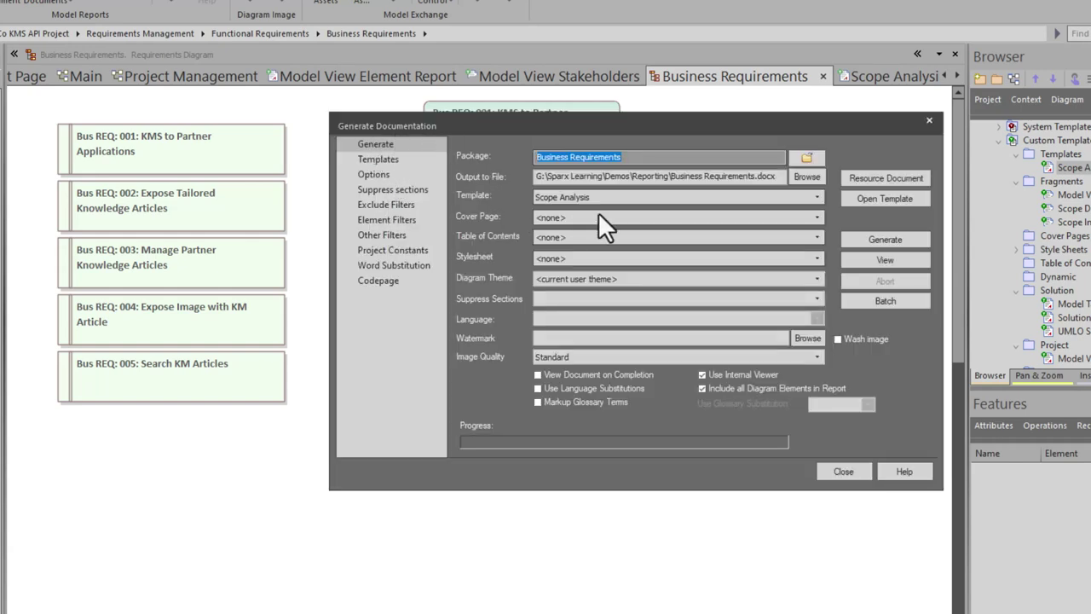
left_click(619, 197)
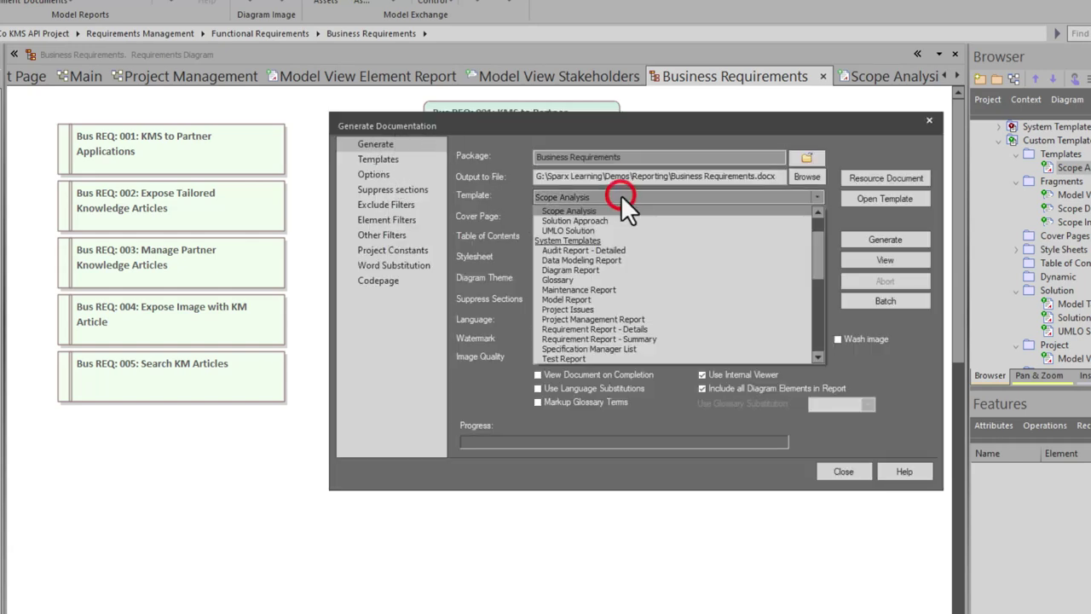
left_click(621, 196)
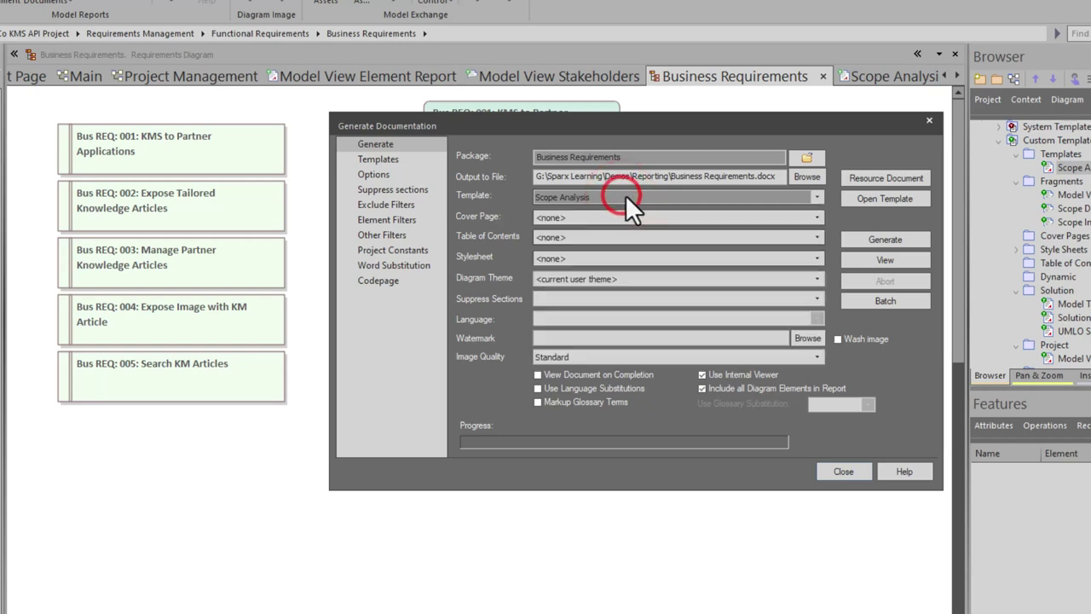
left_click(902, 240)
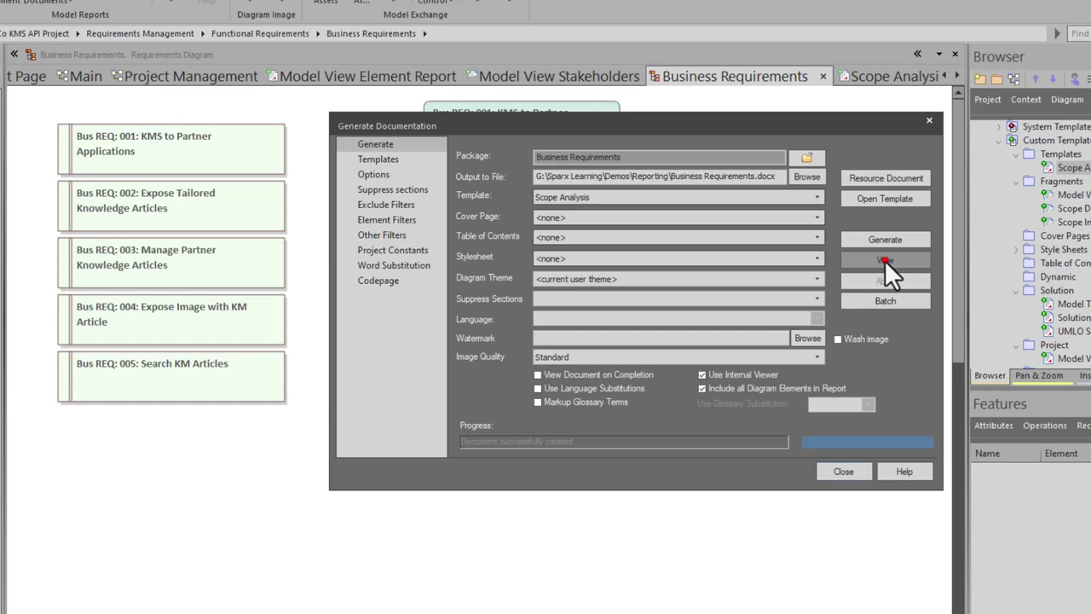
left_click(884, 260)
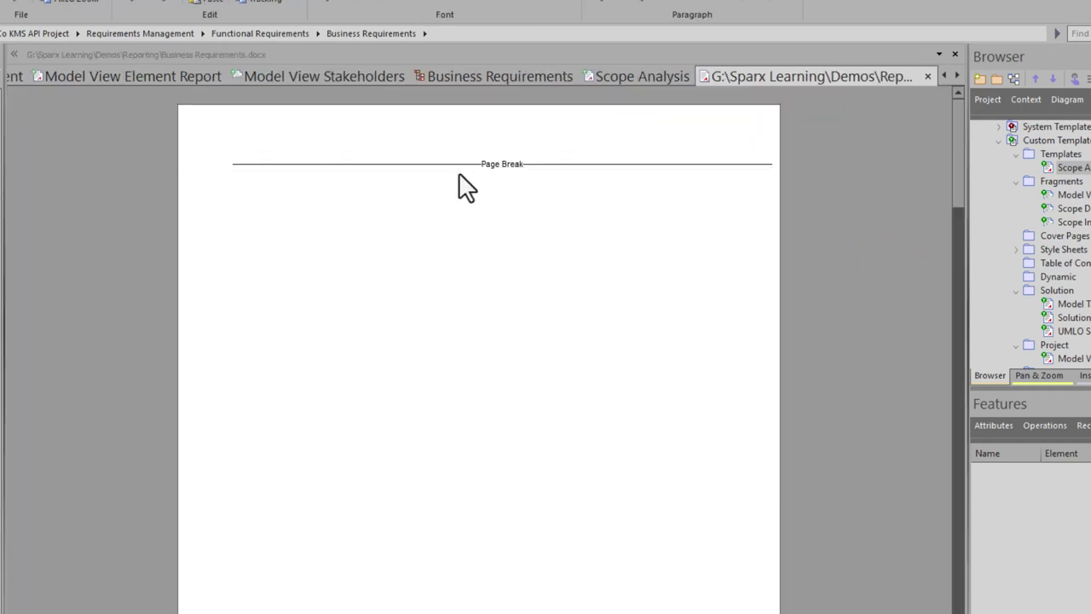
Examine the report's Business Requirements heading and Stakeholders table, and compare them with the package name field in the Scope Analysis template
scroll(401, 204, "down", 2)
scroll(409, 209, "down", 5)
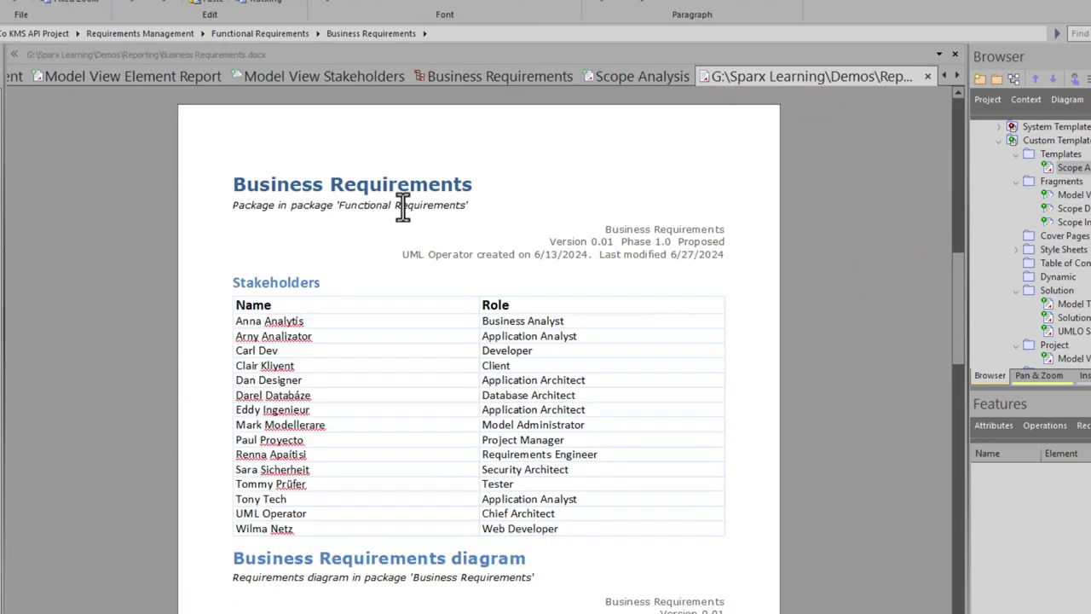
left_click_drag(245, 183, 426, 179)
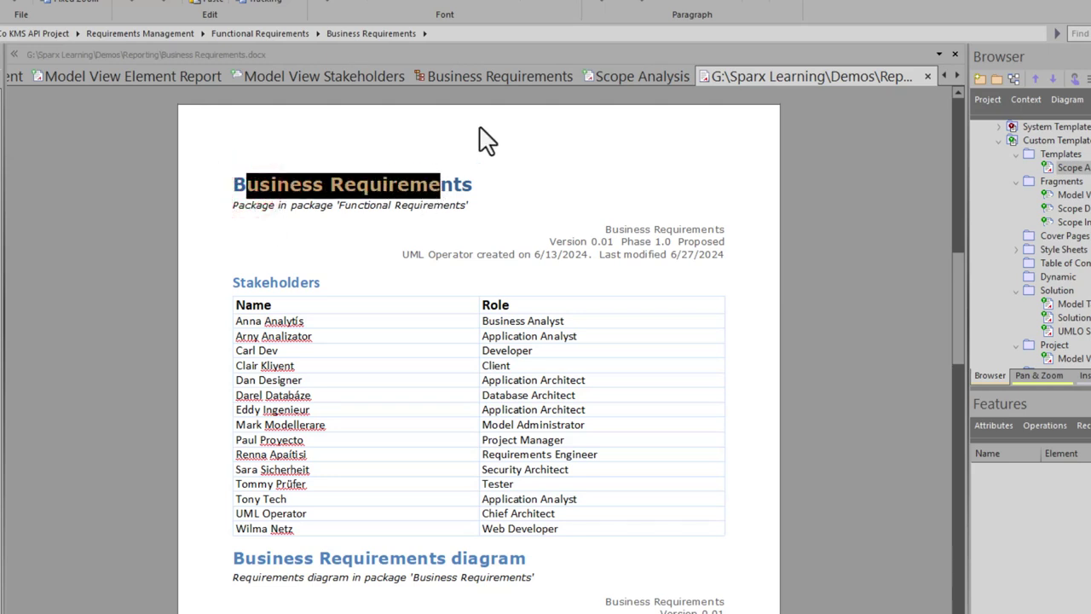
left_click(640, 77)
scroll(630, 328, "up", 5)
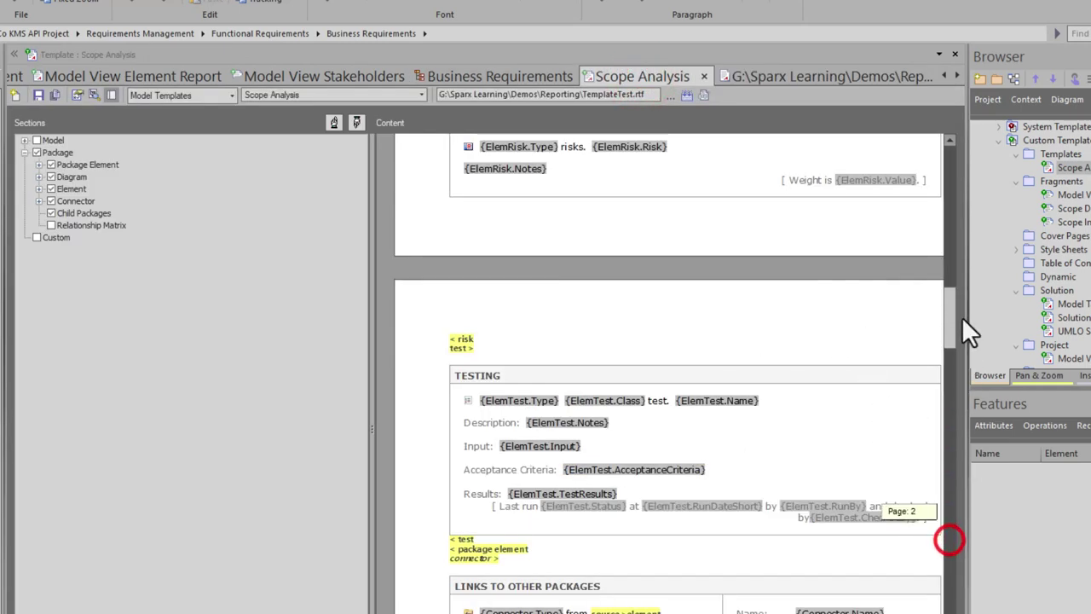
left_click_drag(963, 322, 976, 196)
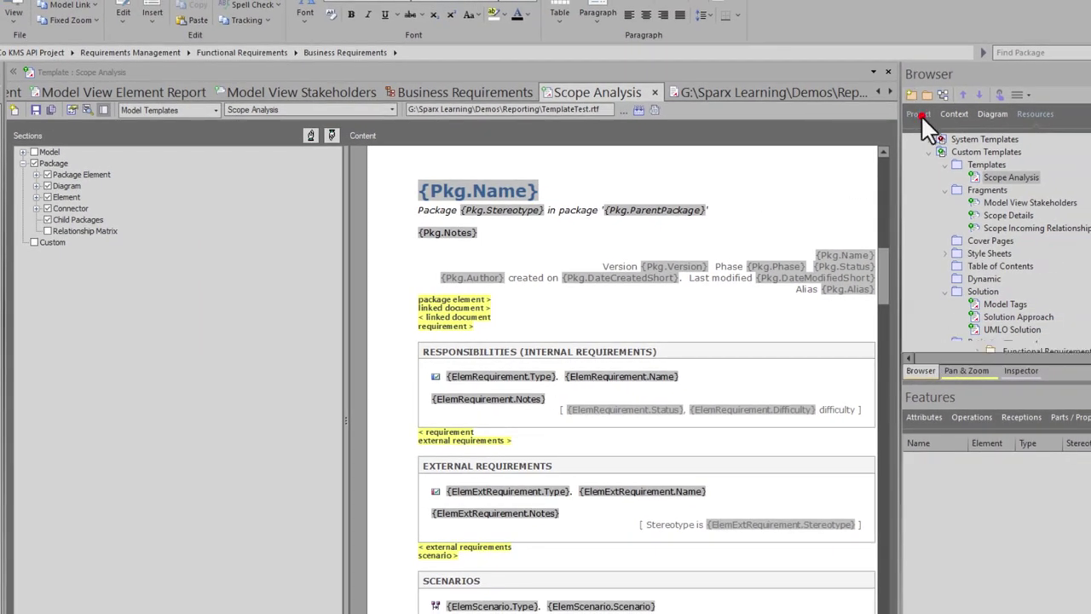
Select the Business Requirements package in the project tree and compare it with the package and Stakeholders headings in the generated report
left_click(918, 114)
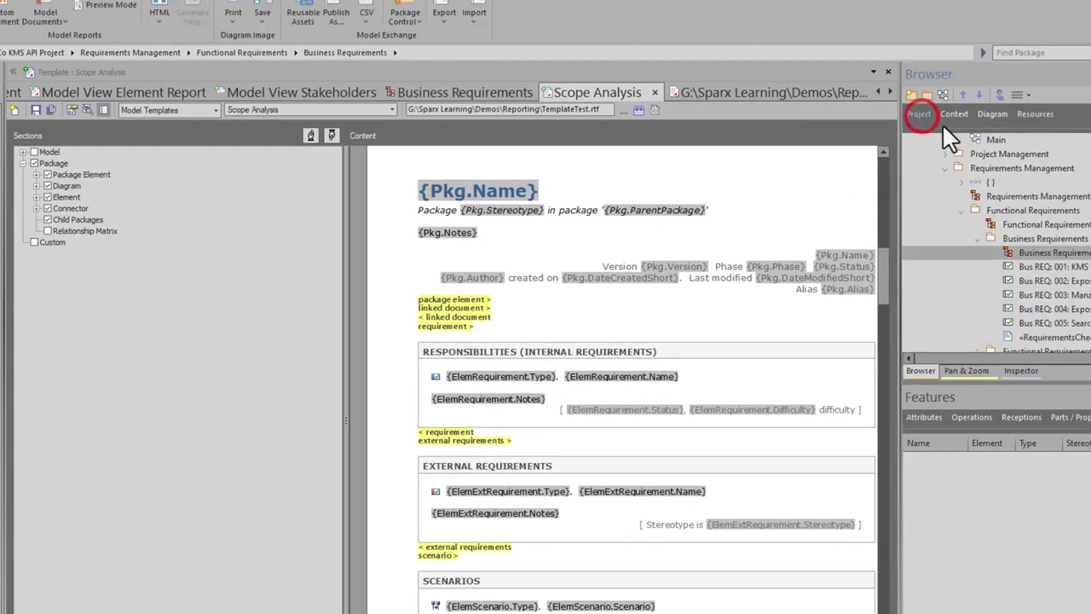
left_click(1024, 238)
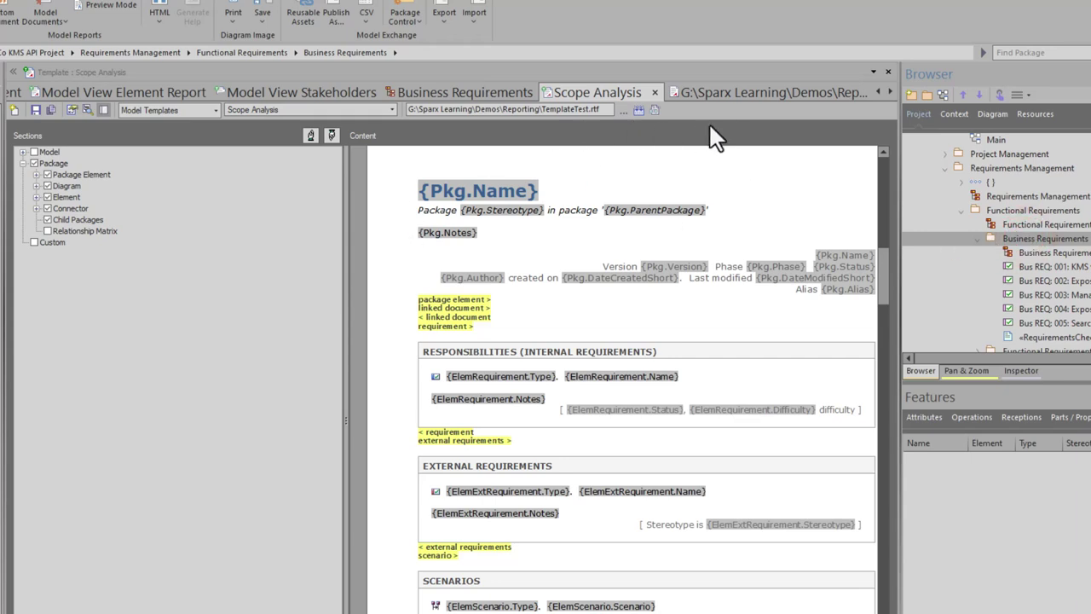
left_click(723, 90)
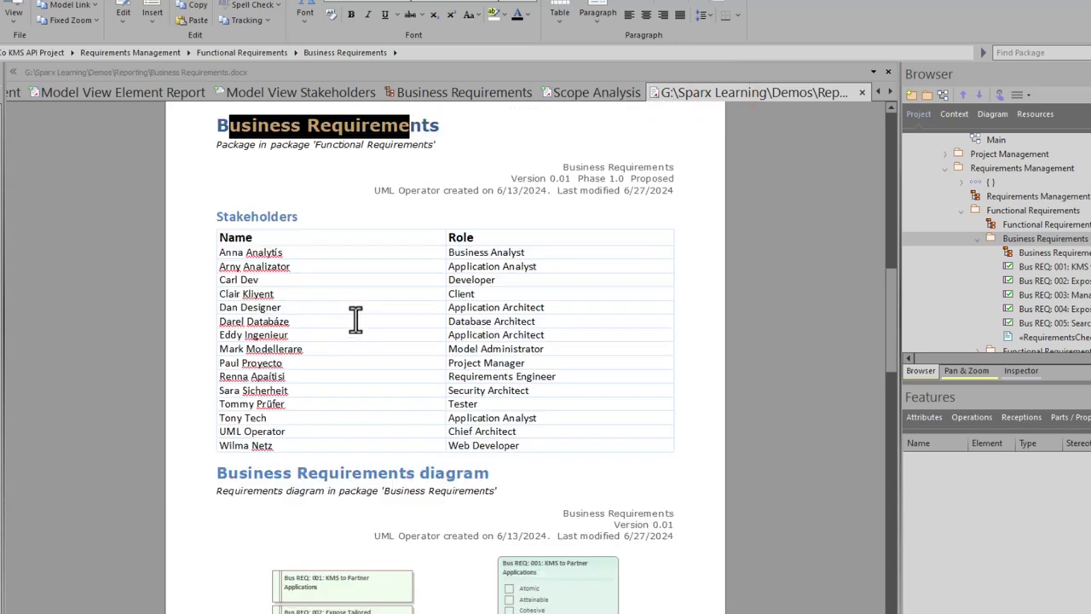
scroll(355, 319, "up", 1)
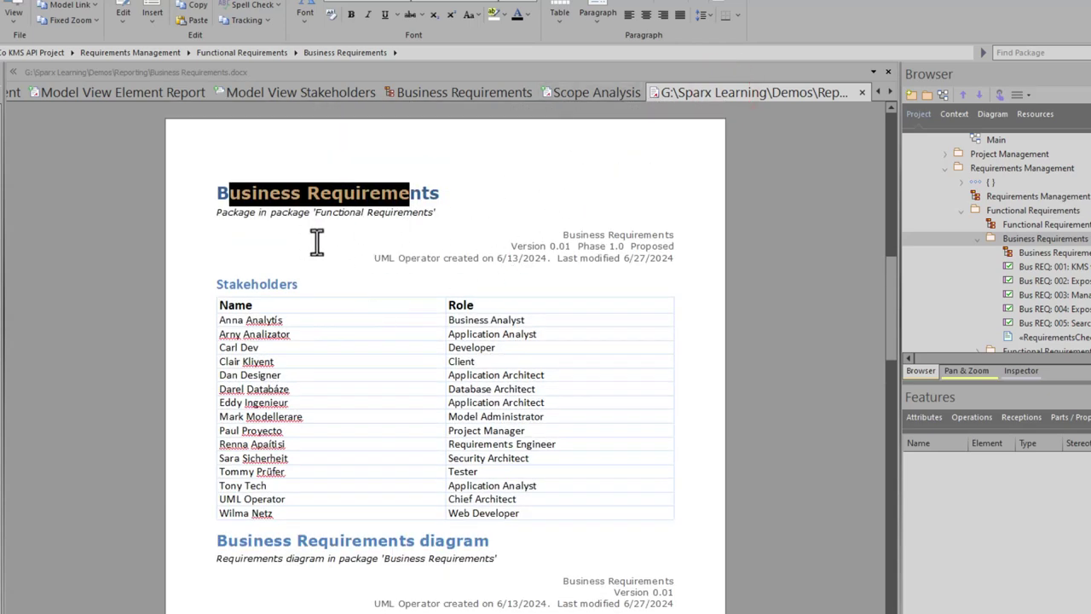
left_click(238, 281)
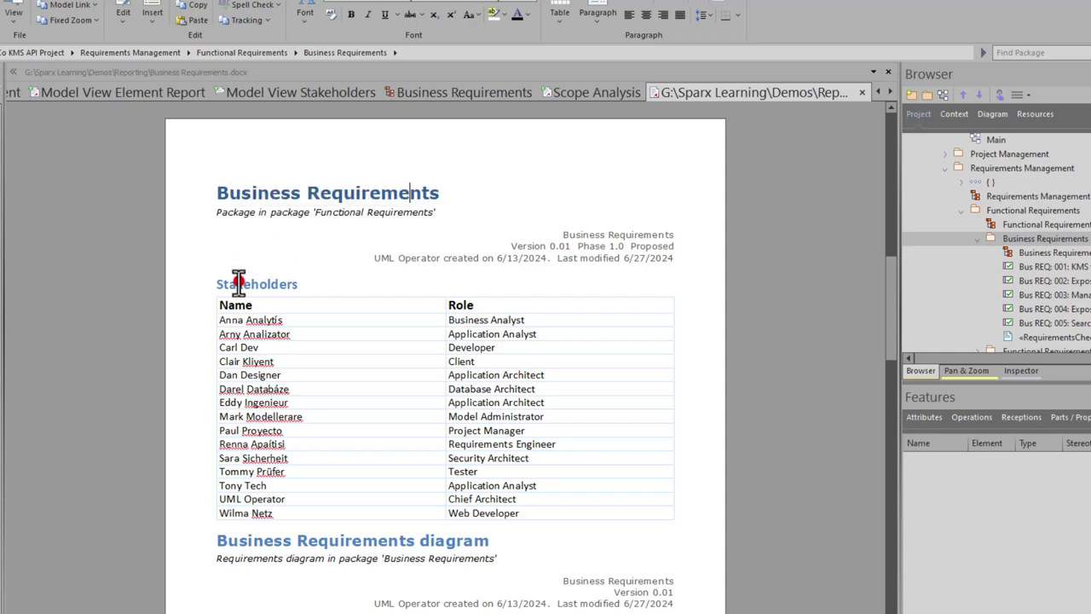
Read through the generated report from the Stakeholders table to the last requirement entries and return to the table
scroll(384, 439, "down", 3)
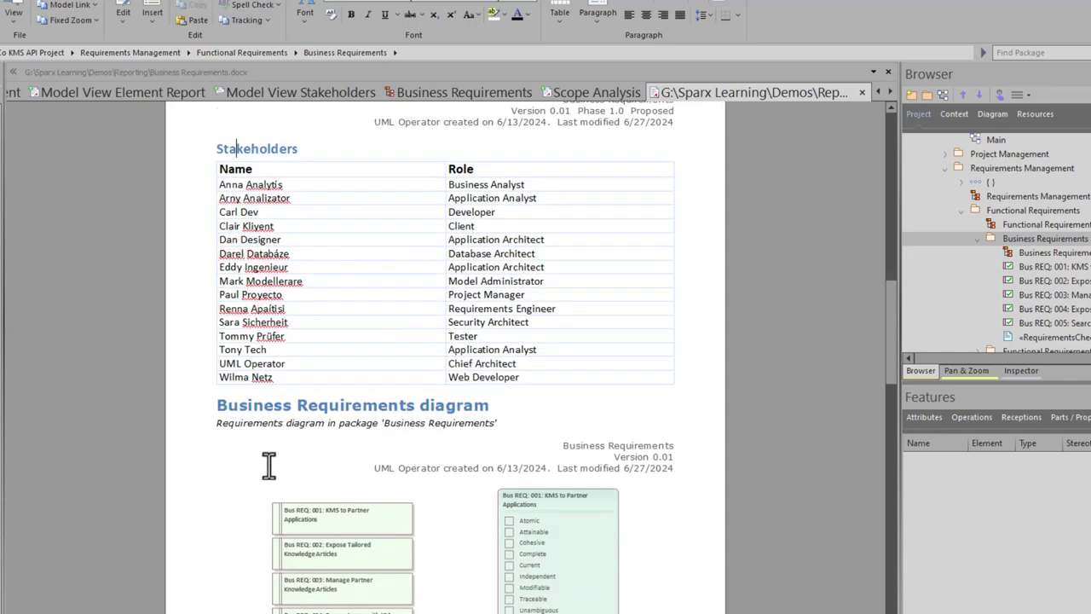
scroll(298, 465, "up", 5)
left_click(247, 352)
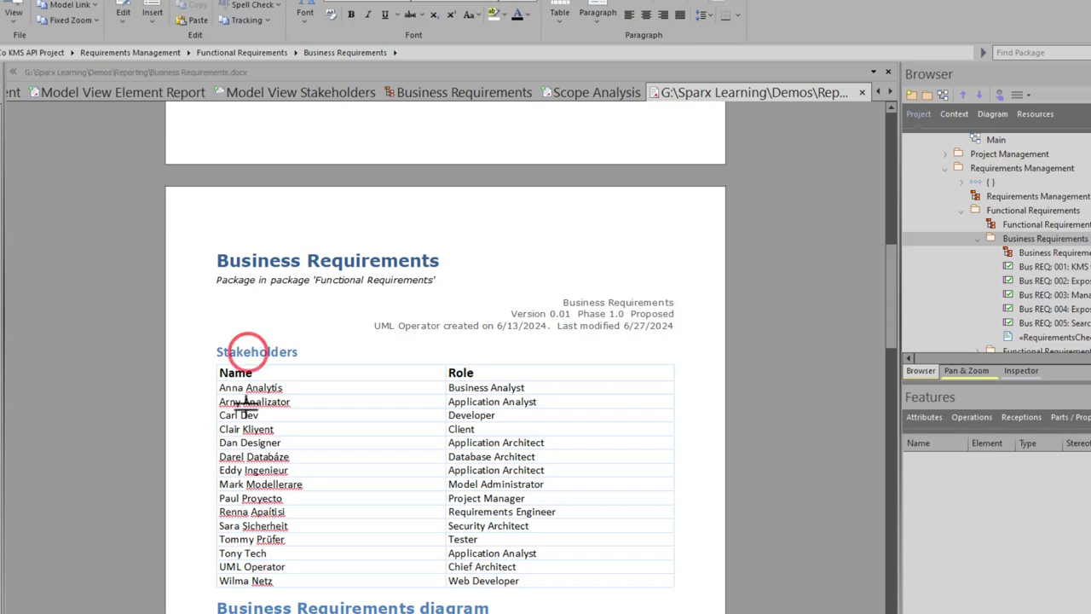
scroll(328, 450, "down", 15)
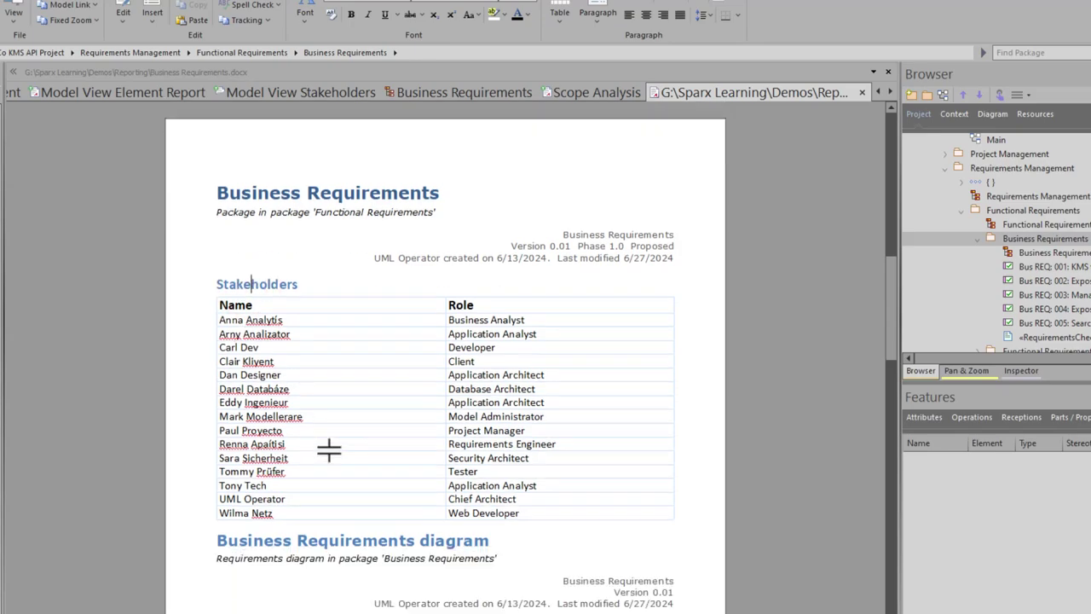
scroll(368, 482, "down", 15)
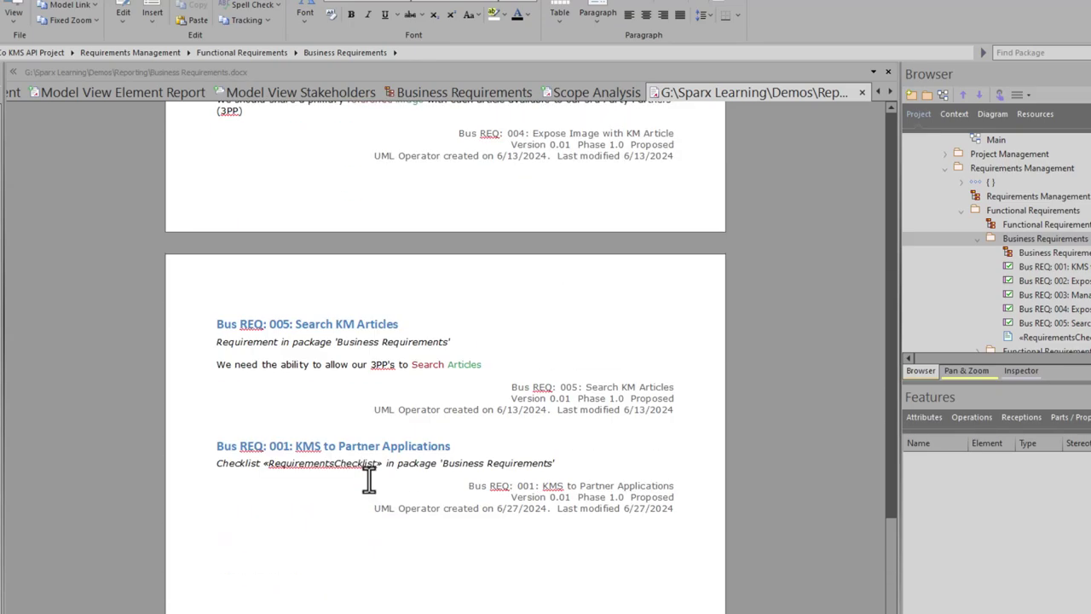
scroll(371, 443, "up", 17)
scroll(388, 478, "up", 15)
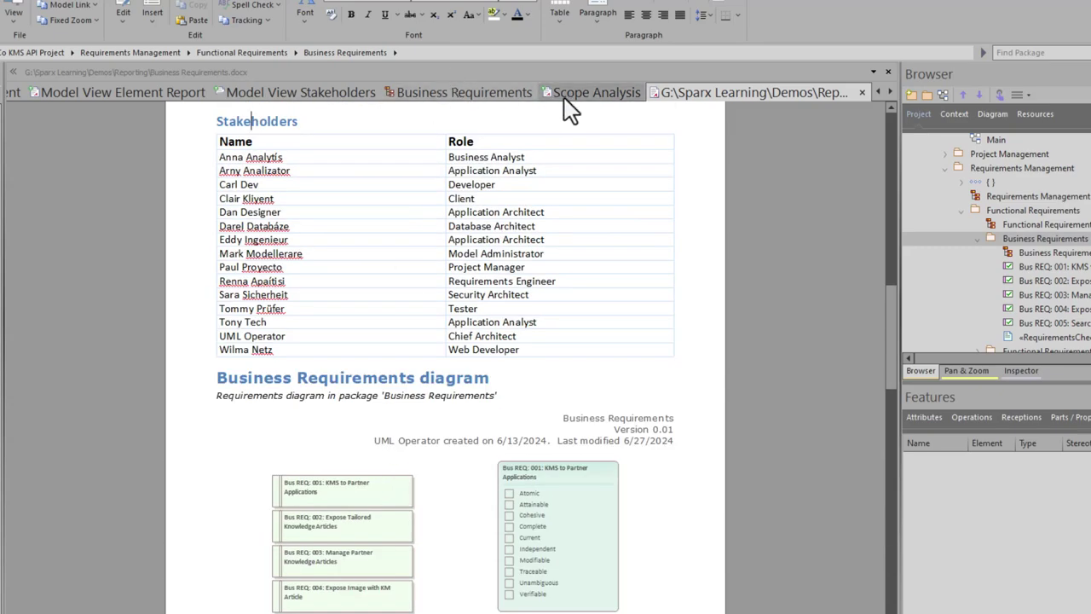
Examine the Scope Analysis template from the Stakeholders section down to the element section containing the Scope Details fragment
left_click(605, 91)
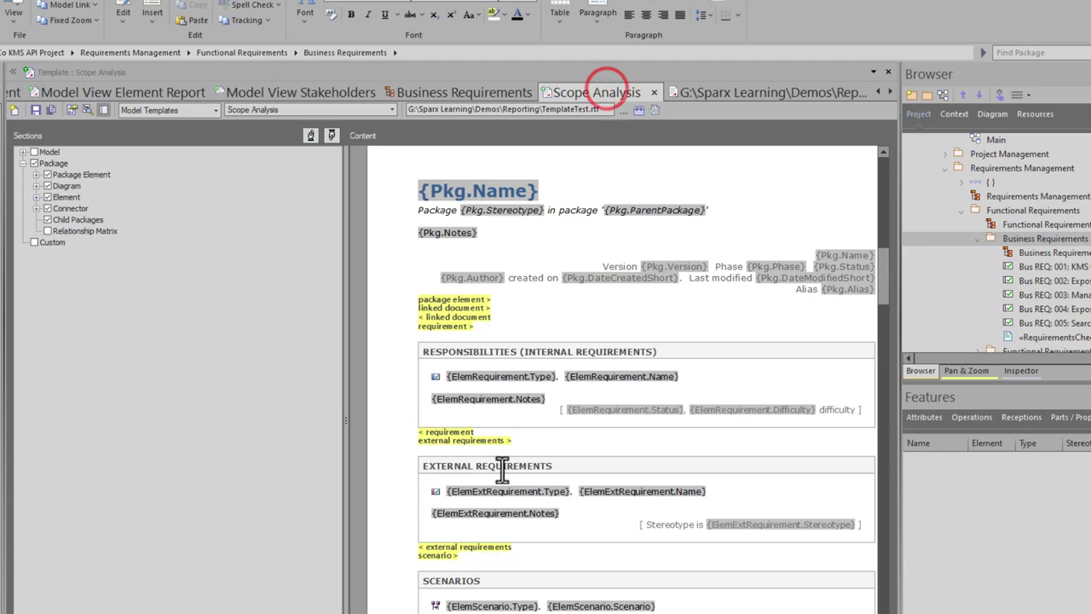
scroll(500, 474, "down", 5)
scroll(664, 452, "down", 6)
scroll(646, 460, "down", 20)
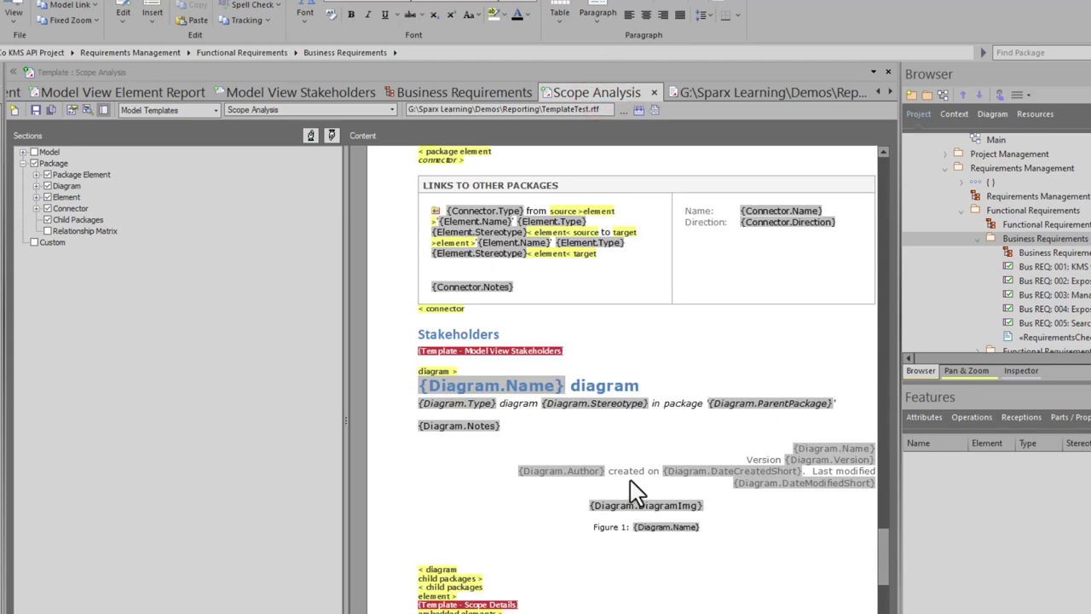
scroll(491, 463, "down", 3)
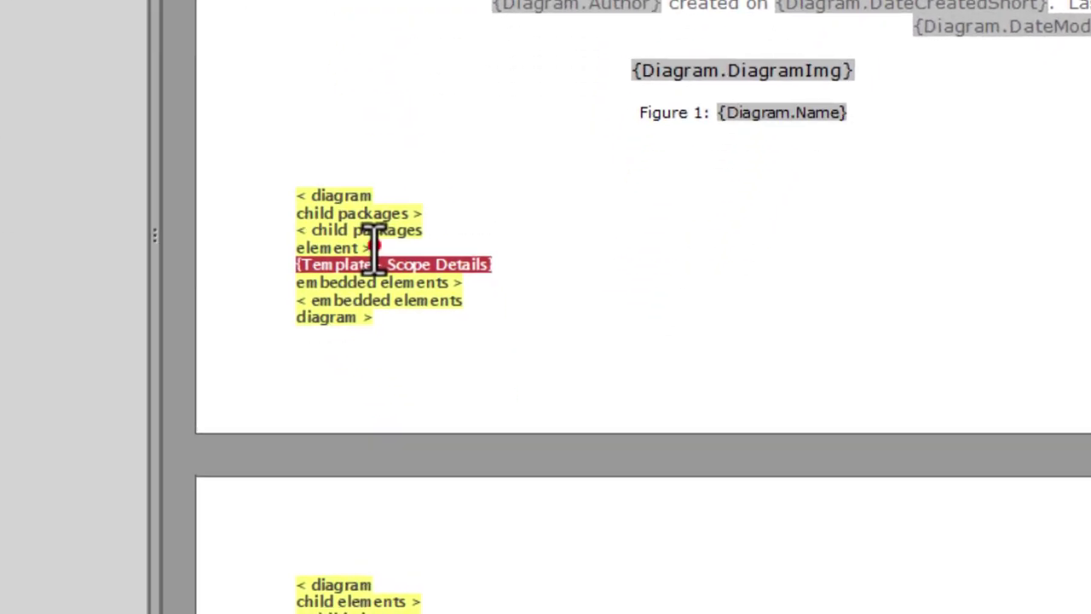
left_click(375, 247)
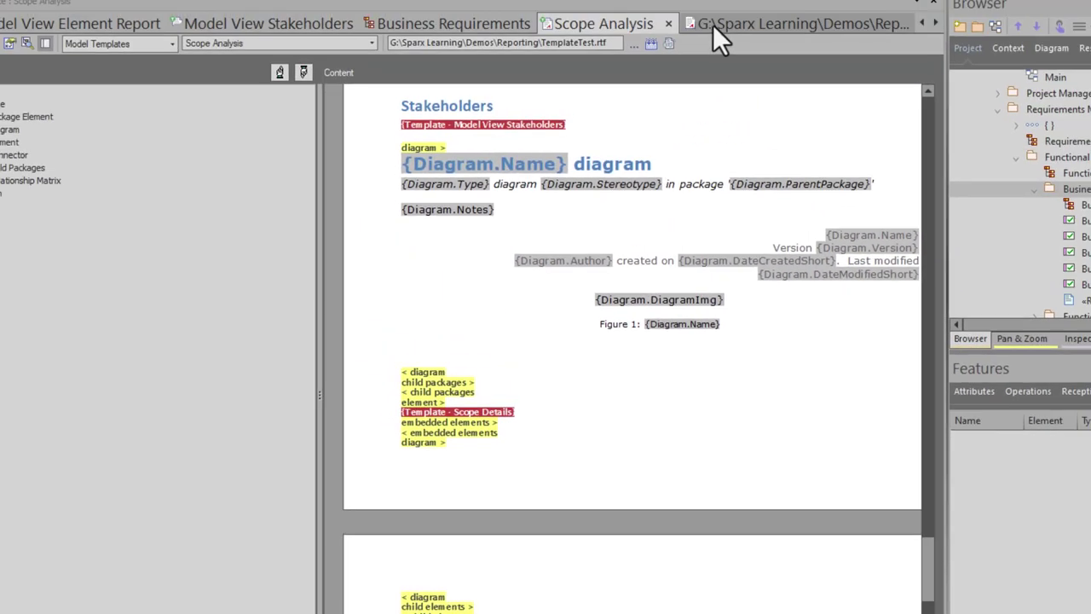
Compare the report's Stakeholders table with the Model View Stakeholders fragment placed in the Scope Analysis template
left_click(714, 26)
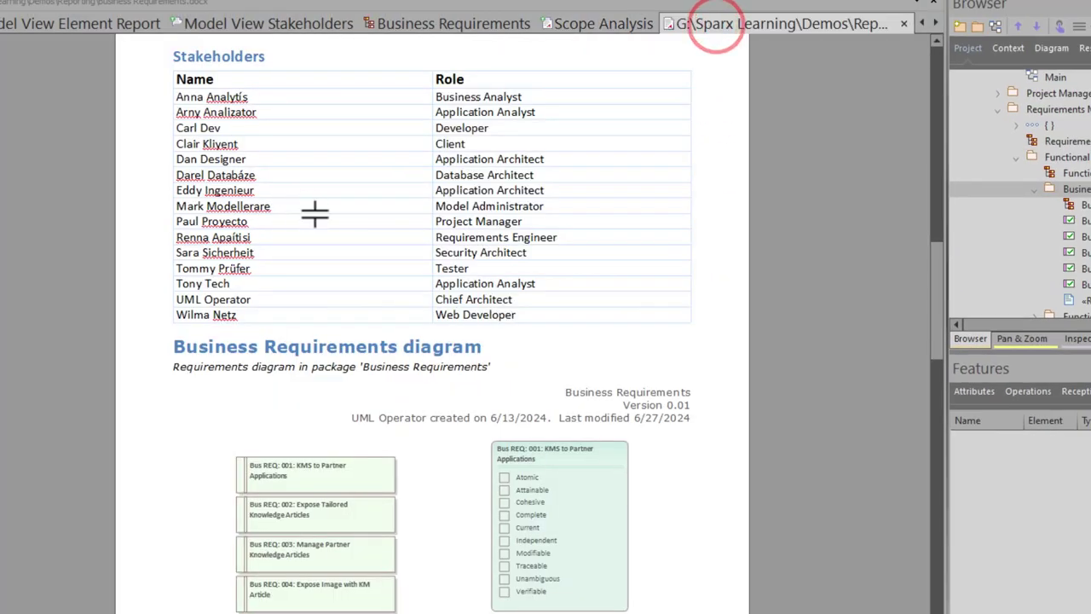
scroll(324, 213, "up", 3)
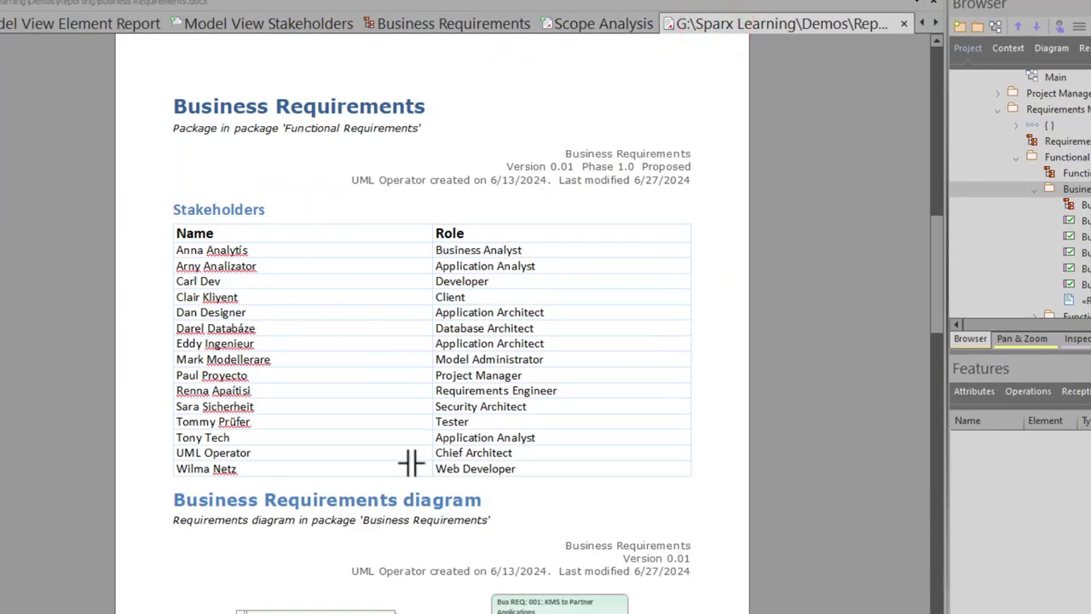
left_click(592, 24)
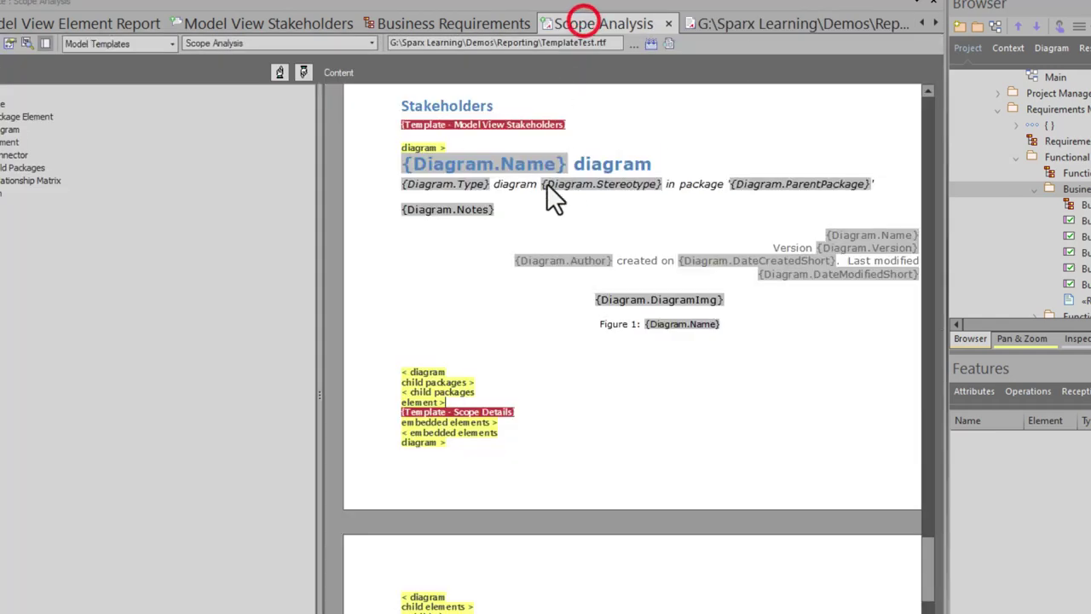
scroll(562, 179, "up", 5)
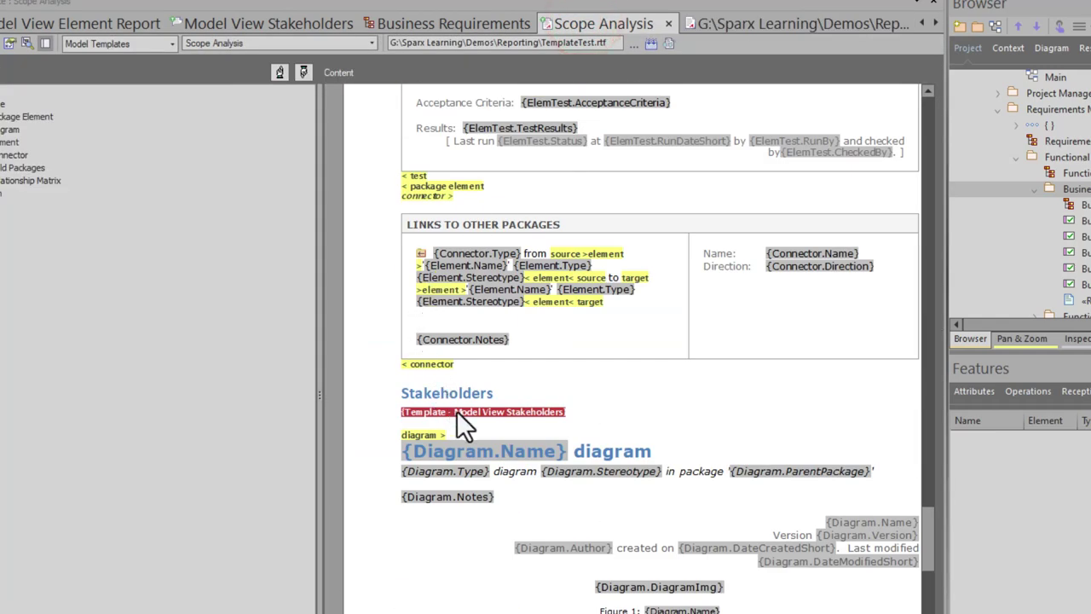
Examine the diagram, child packages and element sections below the Stakeholders fragment in the Scope Analysis template
scroll(512, 397, "down", 3)
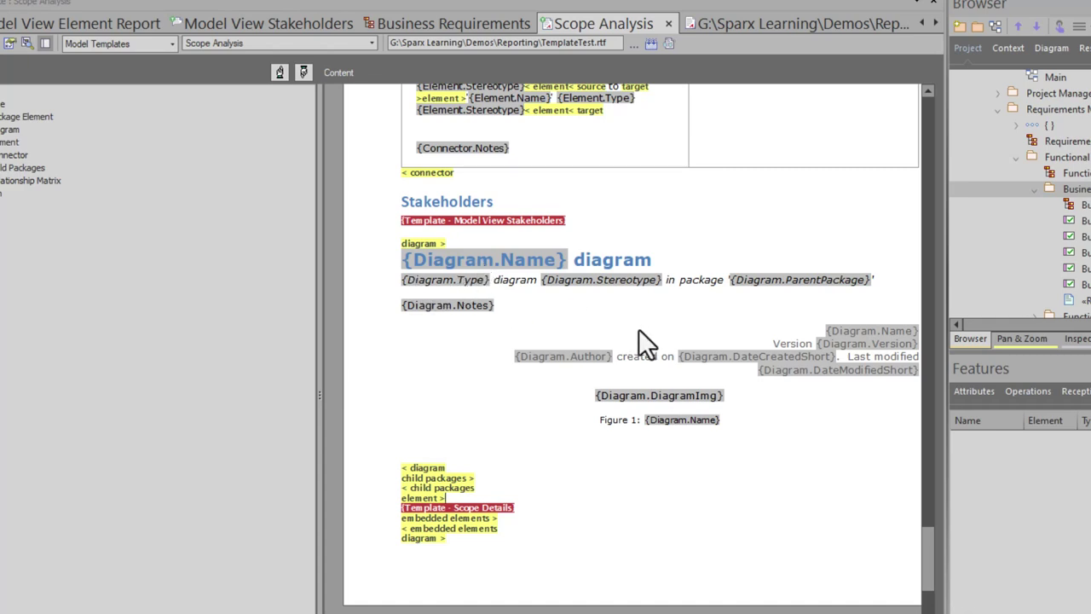
left_click(437, 479)
scroll(438, 472, "down", 2)
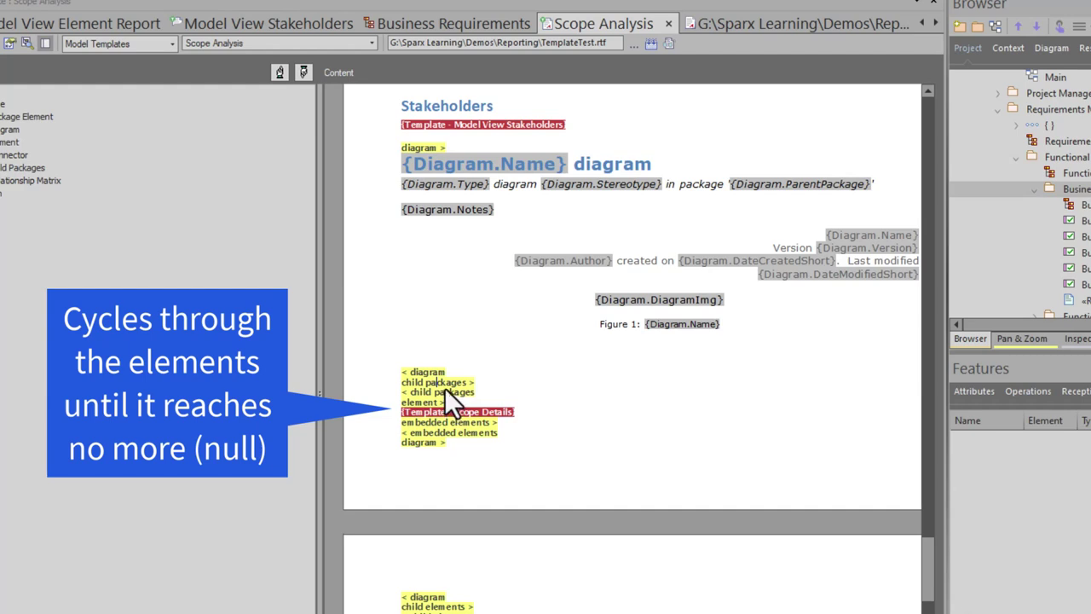
left_click(484, 382)
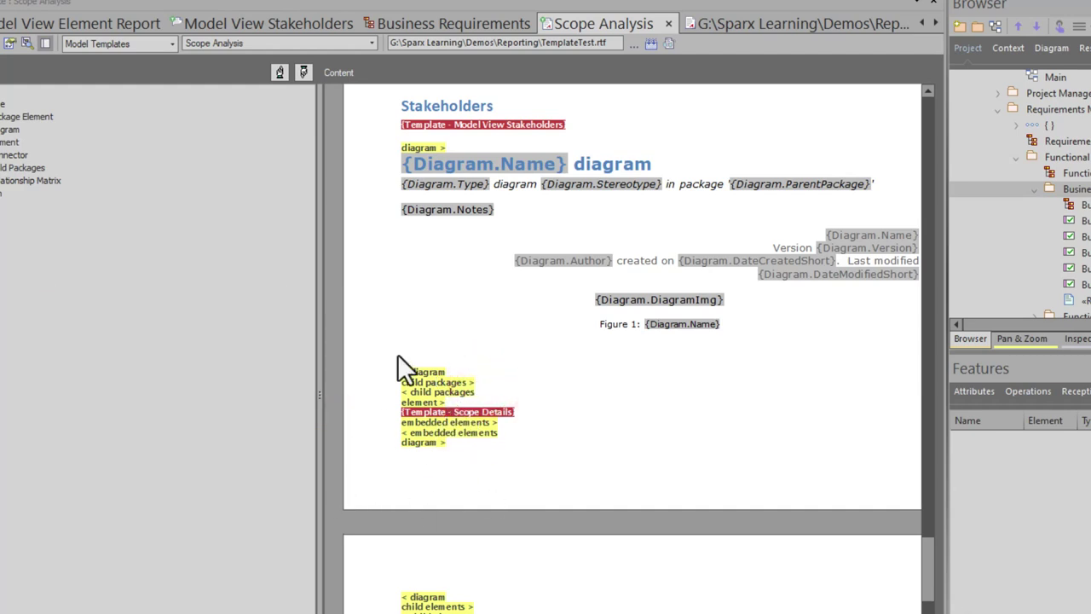
Examine the Business Requirements diagram and the content following it in the generated report
left_click(814, 20)
scroll(473, 328, "down", 15)
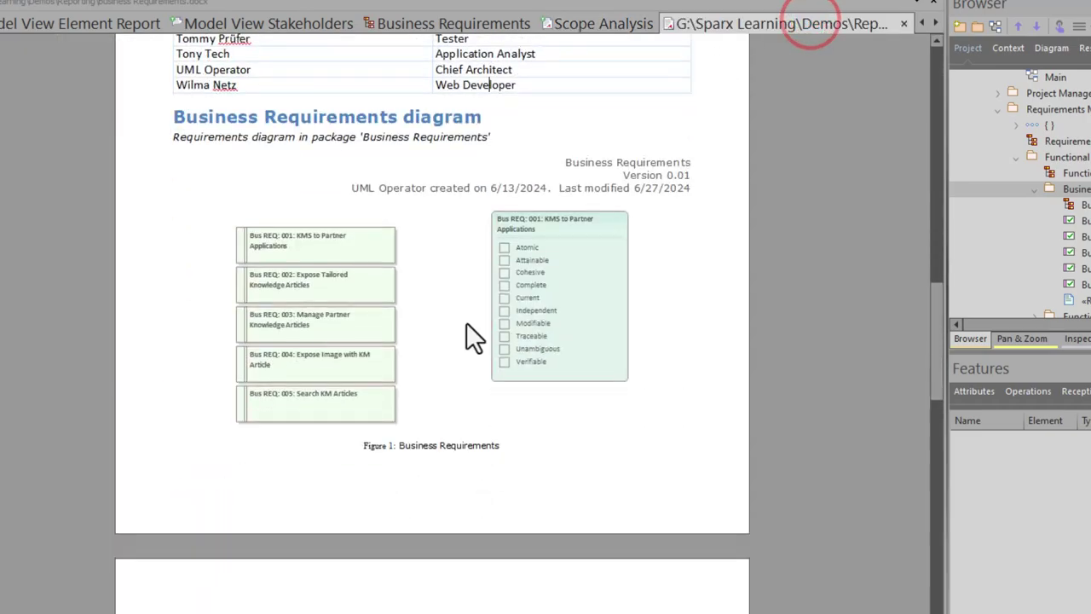
scroll(480, 330, "down", 5)
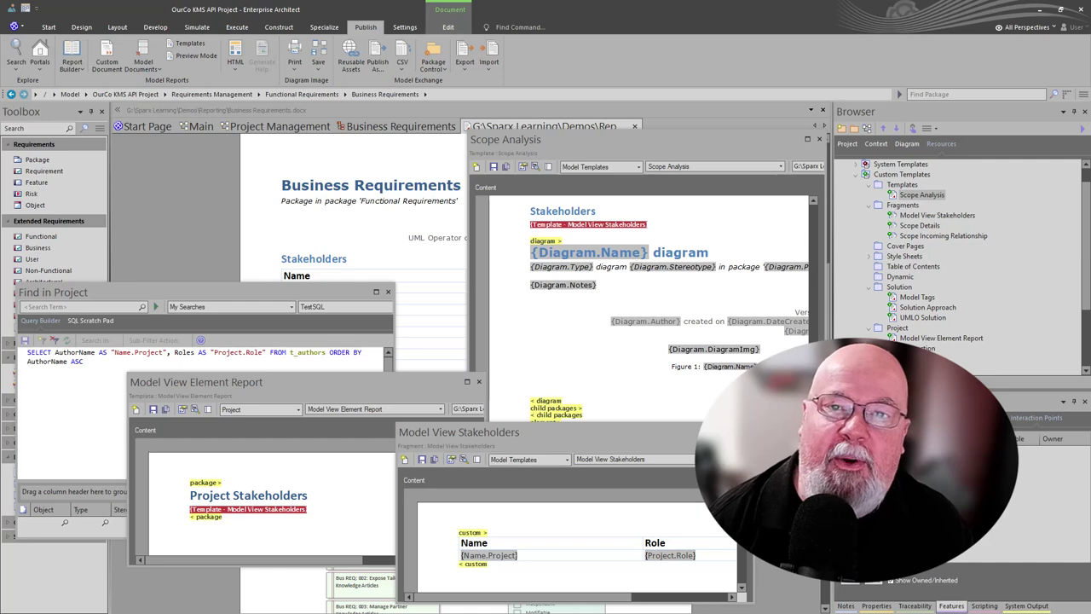
Review the TestSQL query, the Model View Element Report, Model View Stakeholders and Scope Analysis windows, and the generated report in turn
left_click(256, 292)
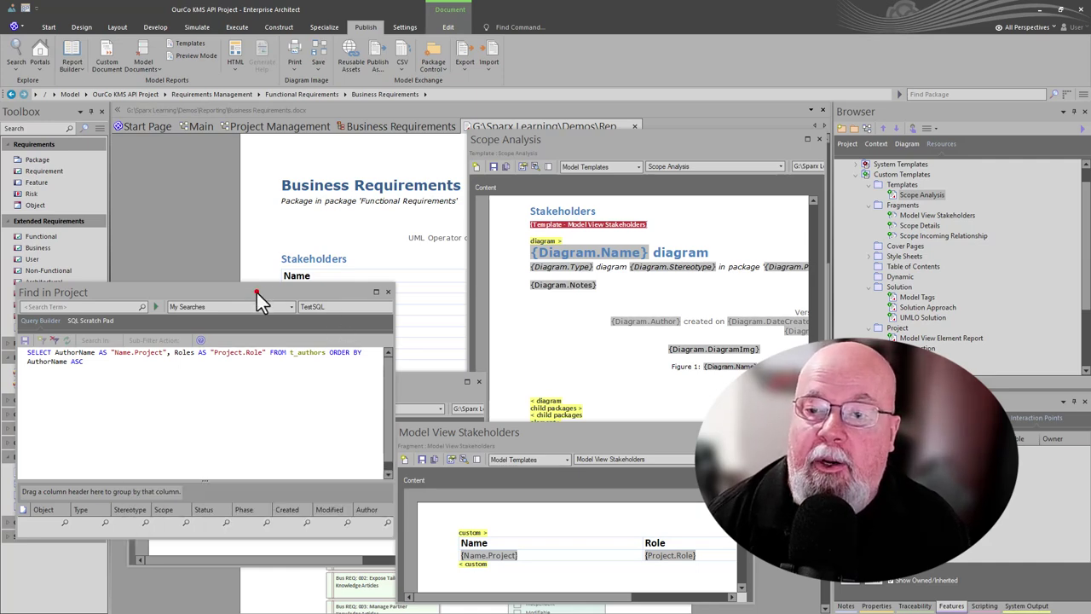
left_click(222, 549)
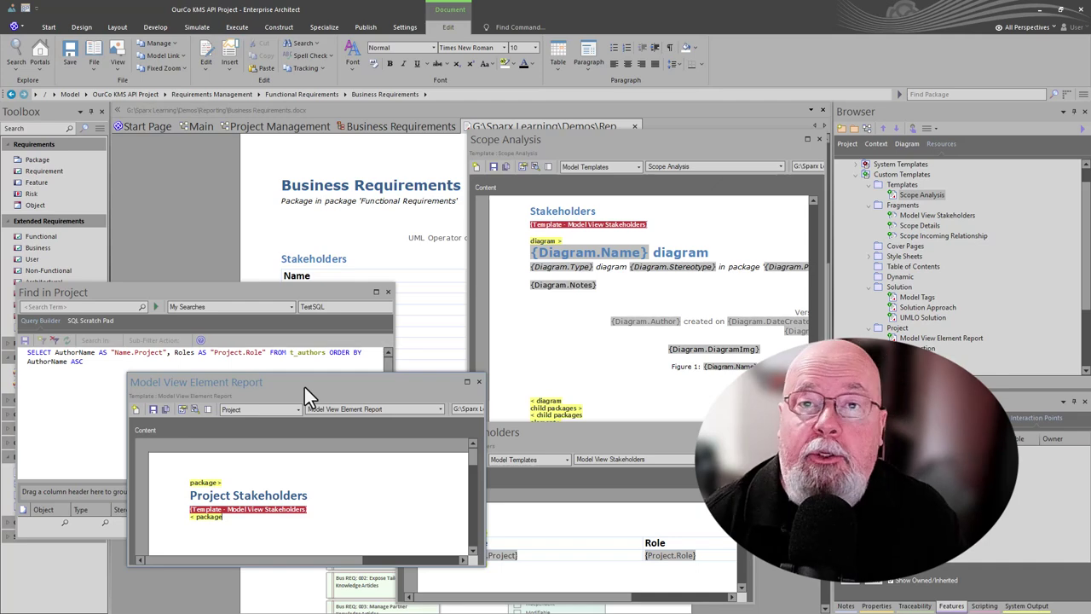
left_click(571, 432)
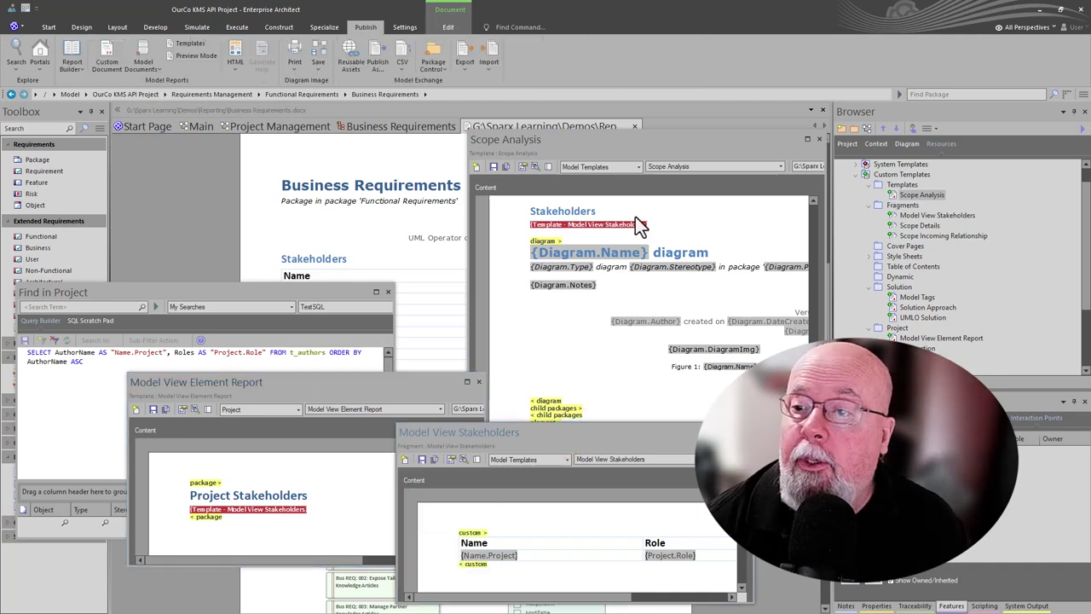
left_click(651, 141)
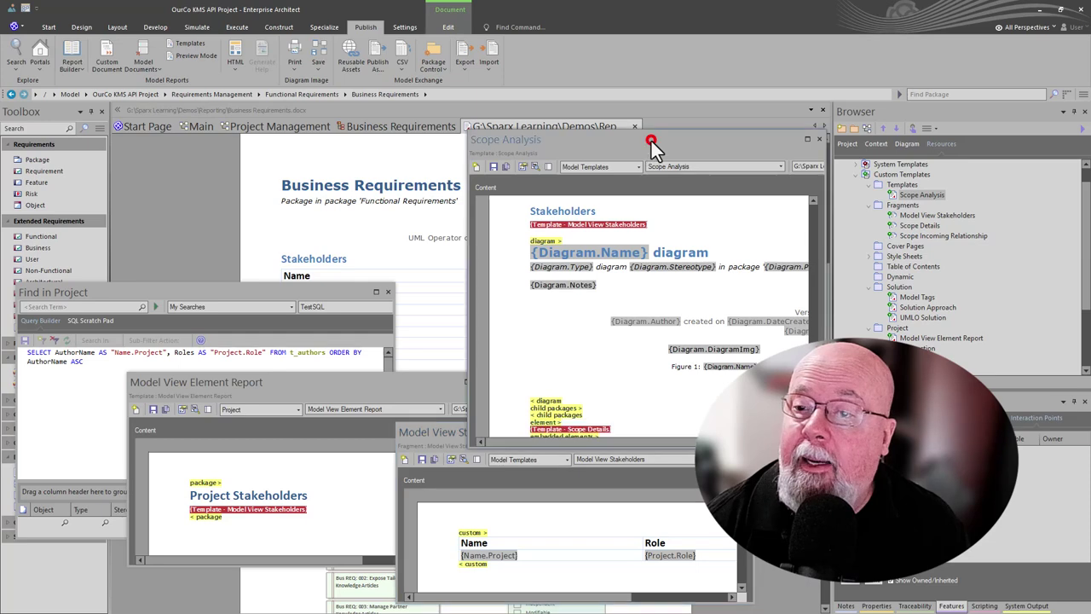
left_click(493, 119)
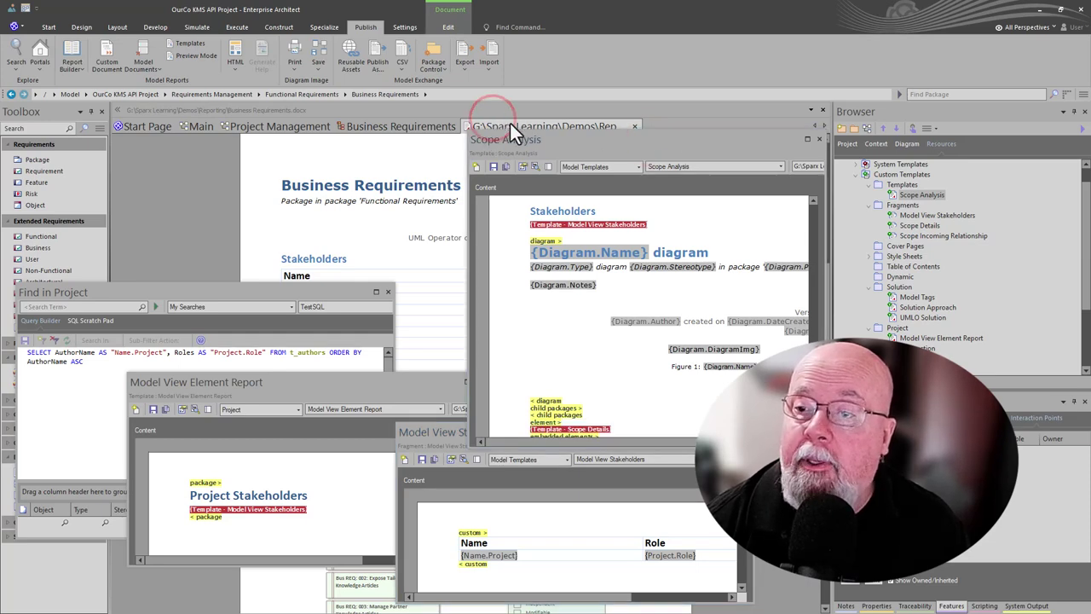
left_click(510, 124)
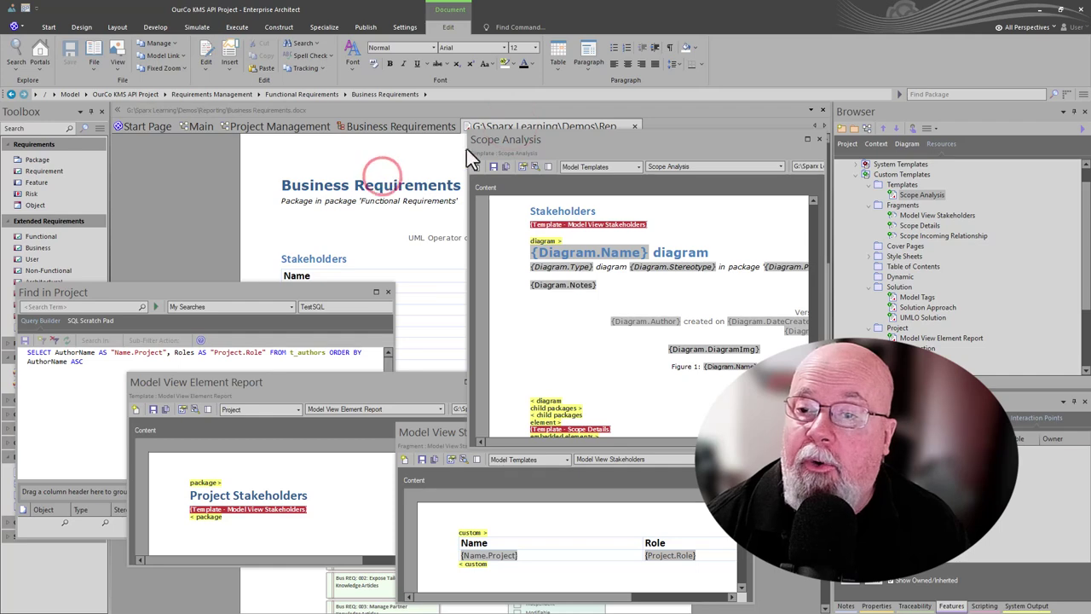